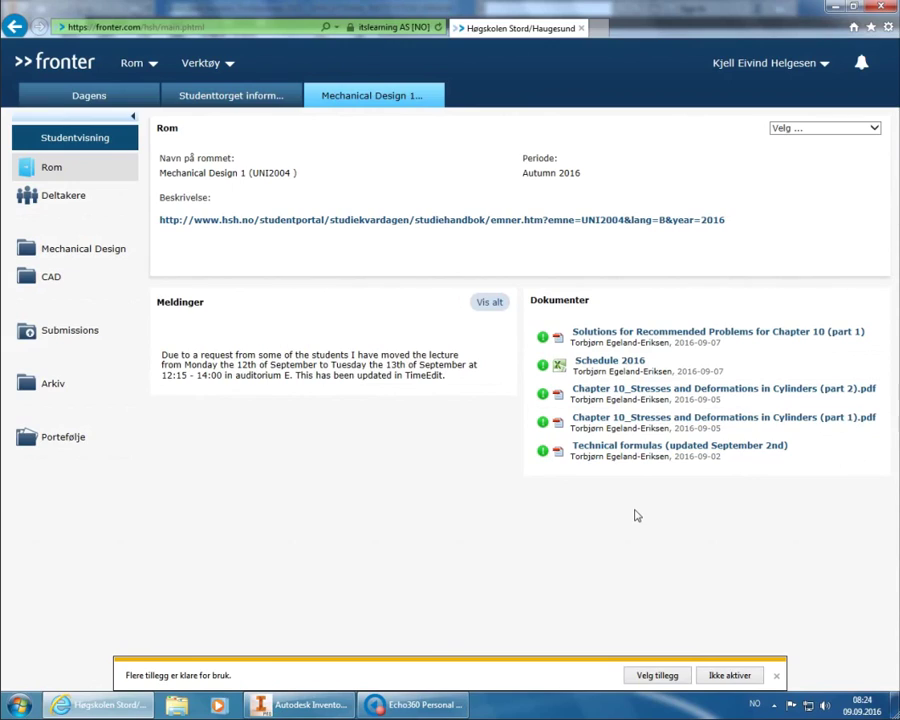
Open the Submissions folder from the Mechanical Design 1 room's sidebar in Fronter
click(122, 338)
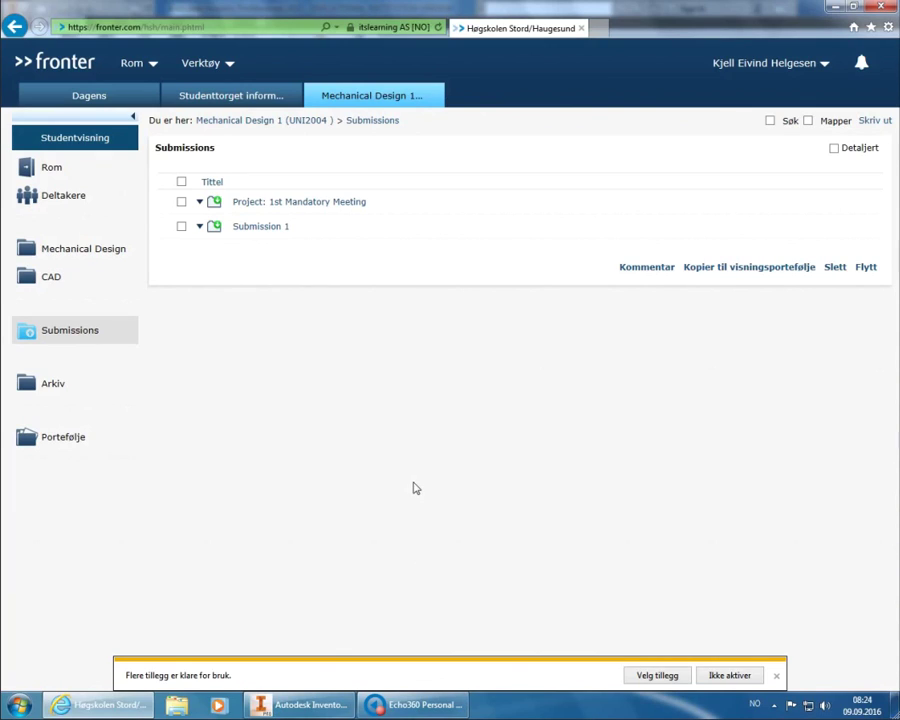
click(298, 202)
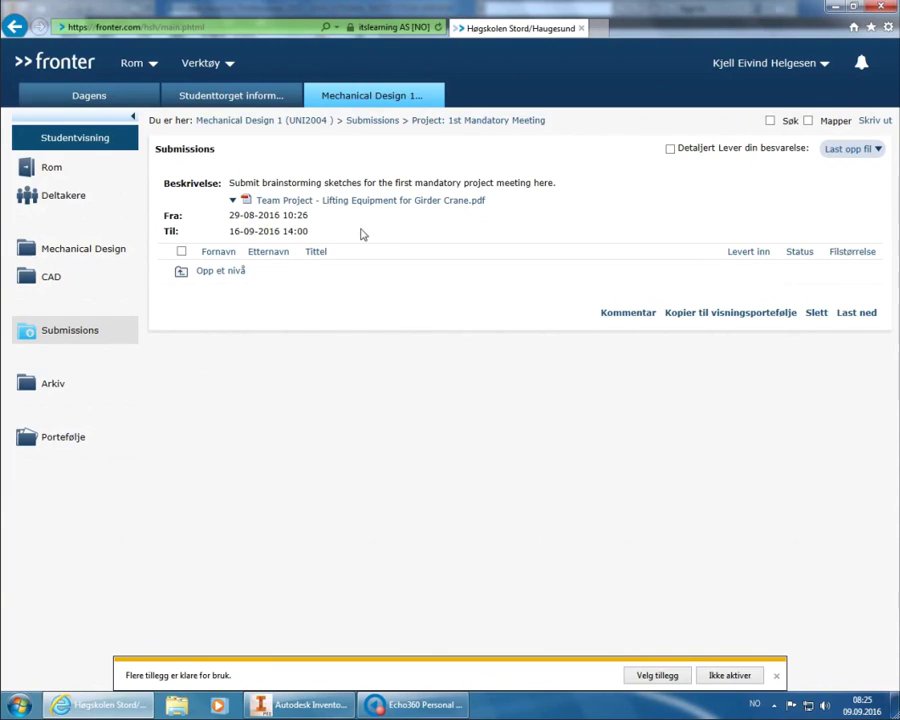
click(102, 330)
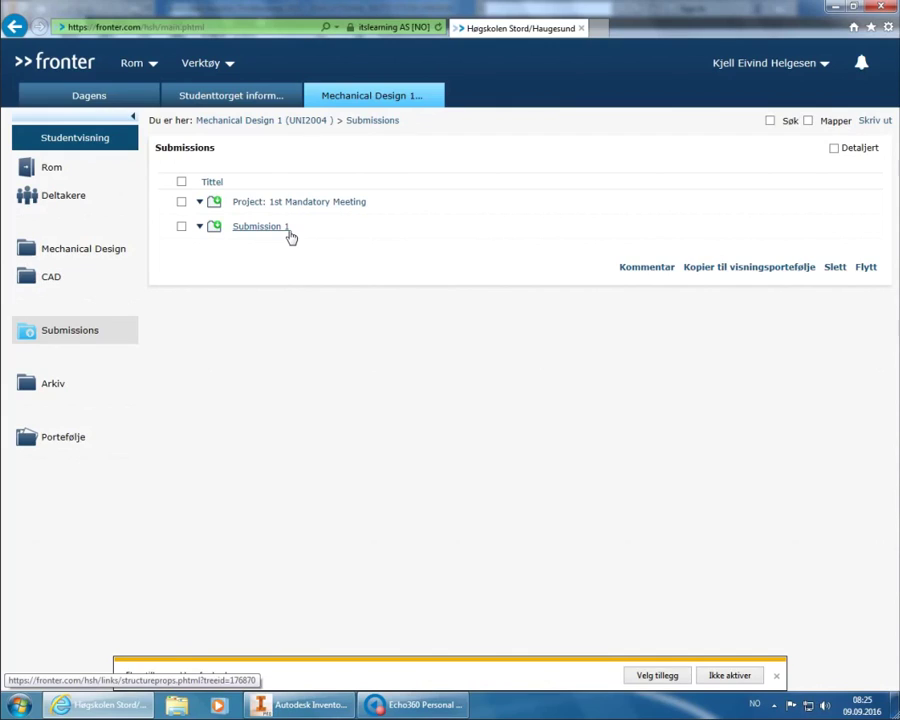
Open the Submission 1 assignment asking for a zipped drawing and 3D-model
click(286, 229)
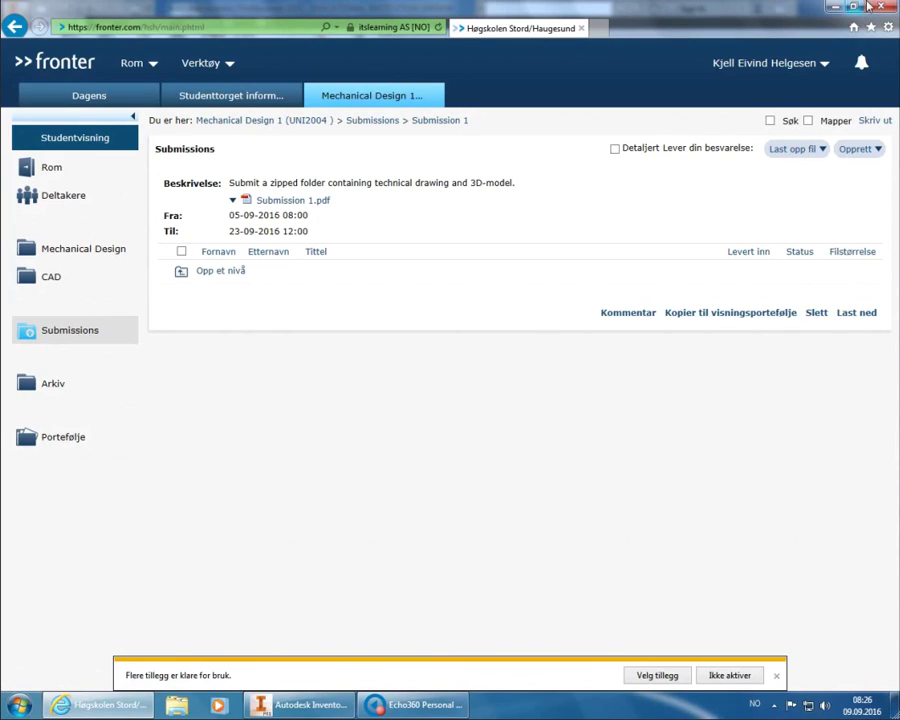
Switch from the browser to the Autodesk Inventor Get Started page
key(alt+Tab)
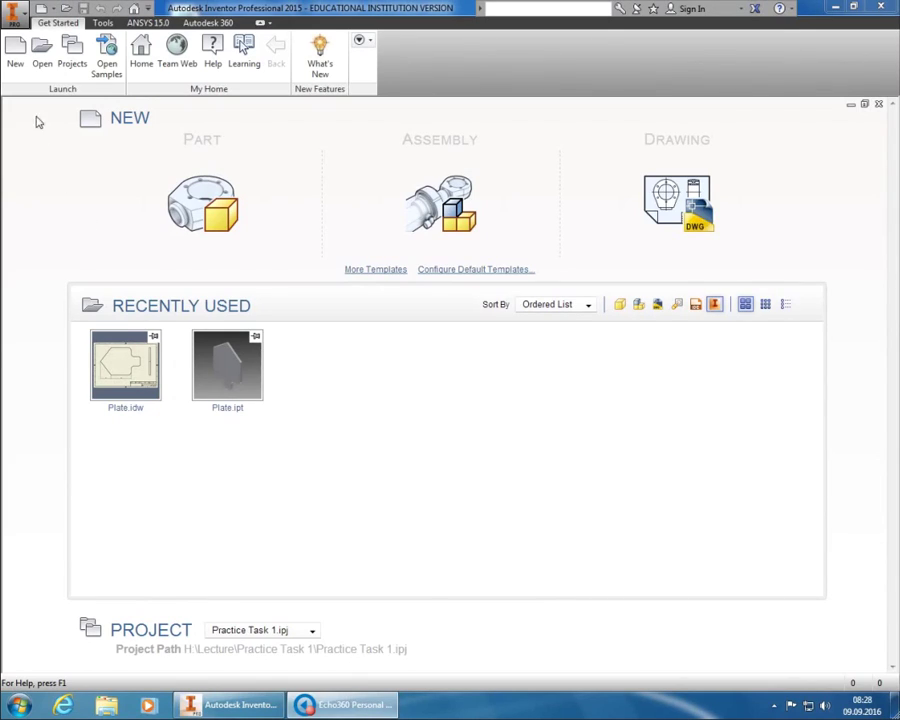
Launch the project wizard for a new single-user project from the Projects dialog
click(71, 62)
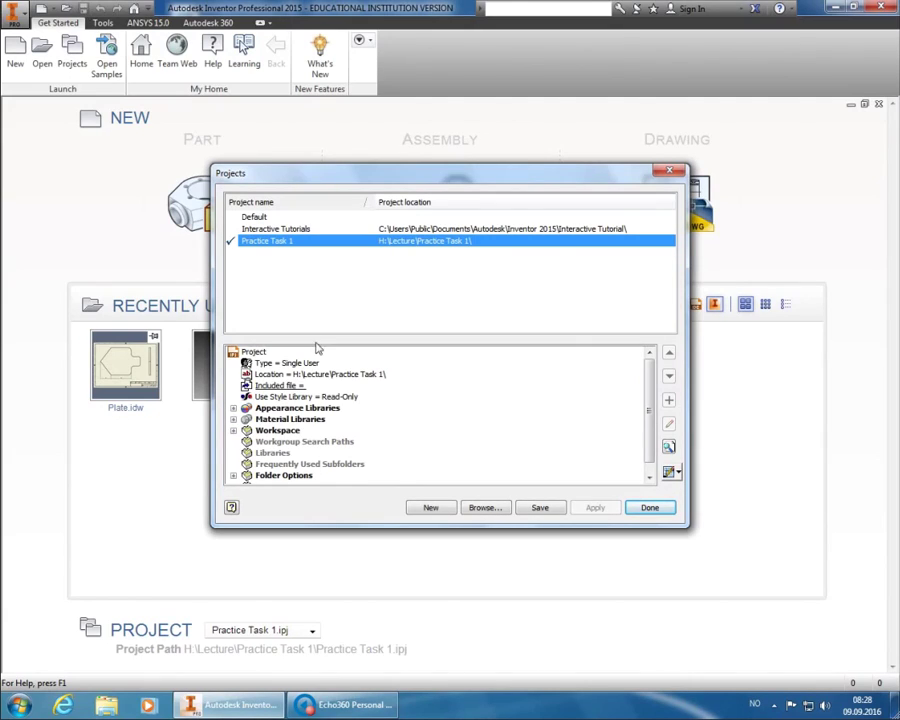
click(429, 508)
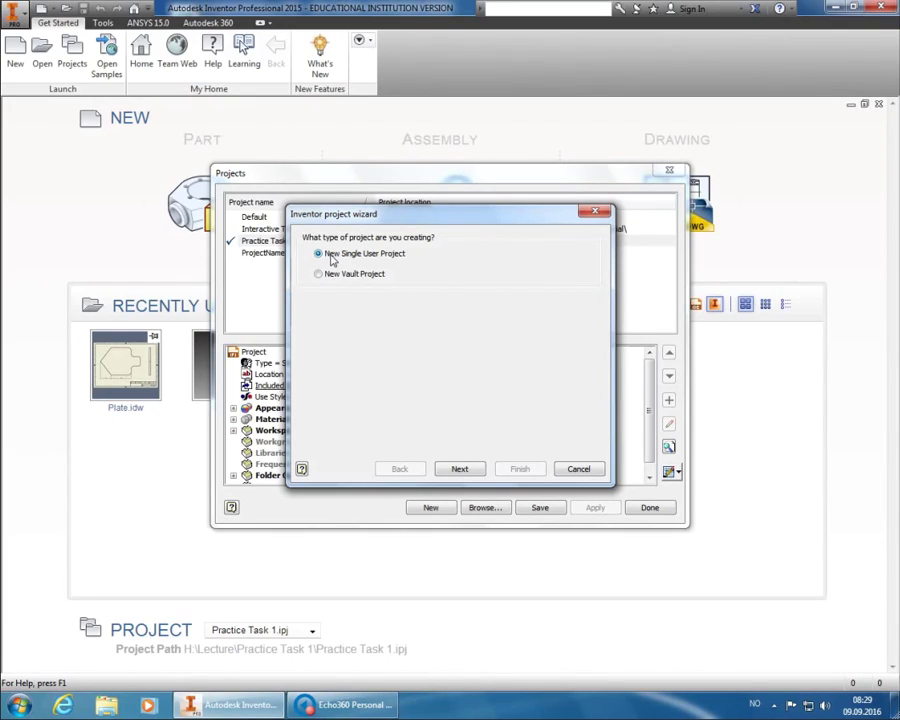
Name the new project 'Practice Task 1B' in the project wizard
click(460, 469)
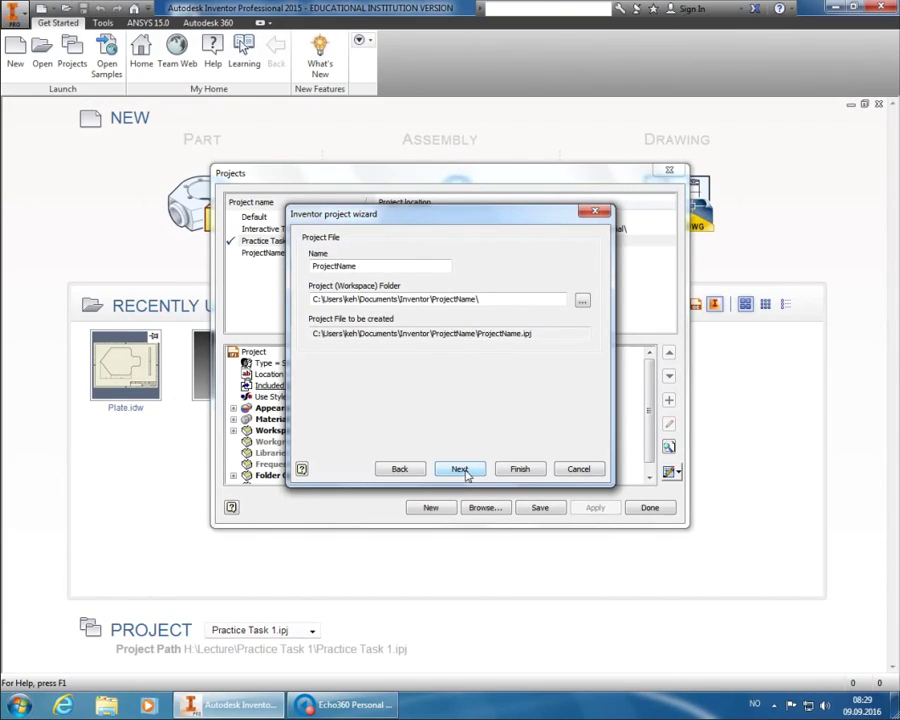
click(383, 269)
drag(383, 269, 304, 264)
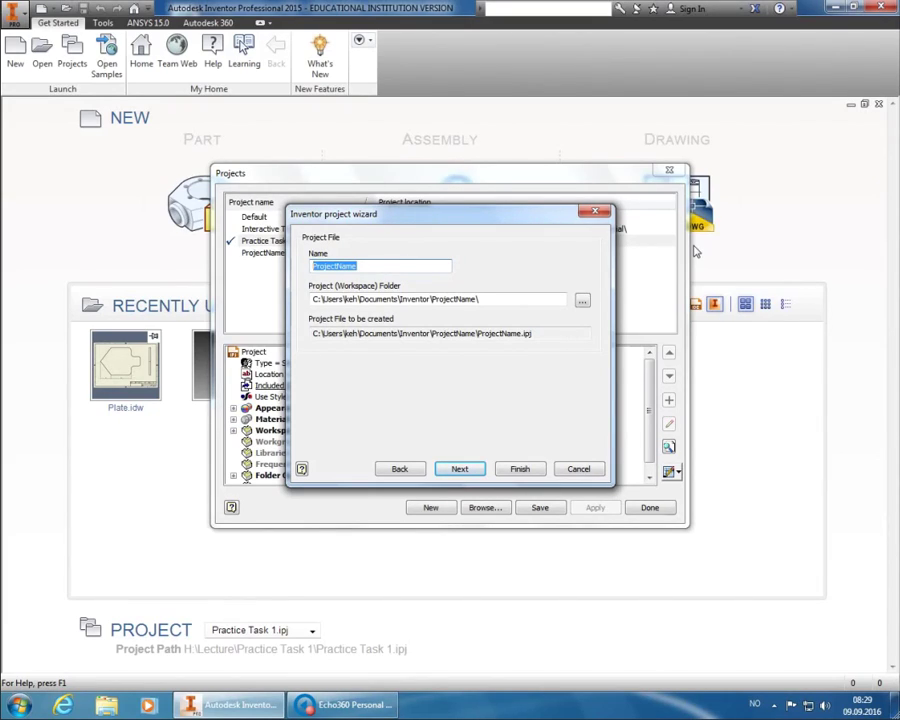
text(Practice)
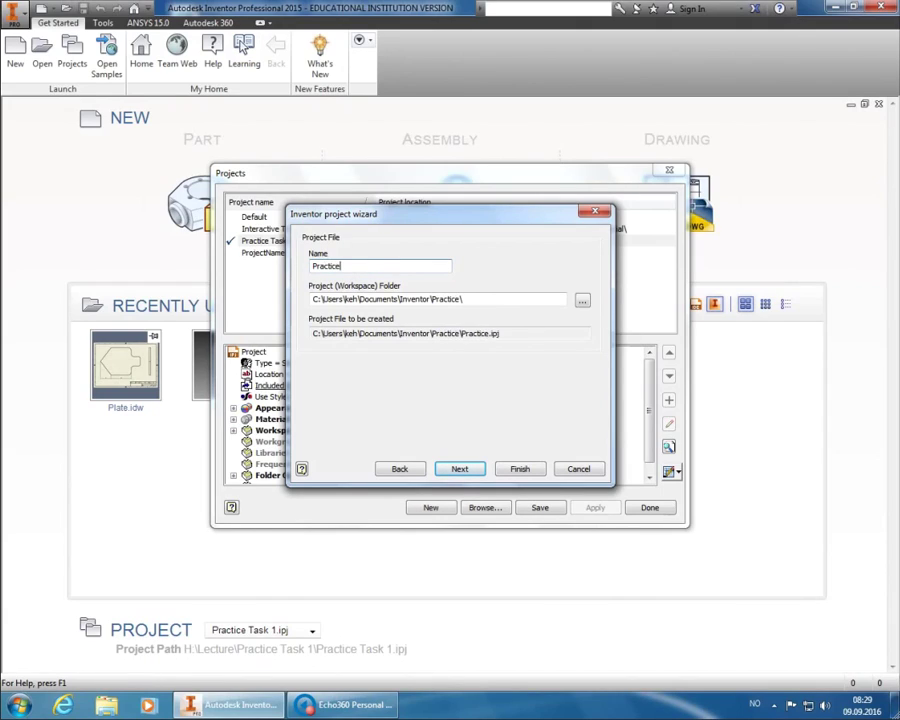
text( Task 1)
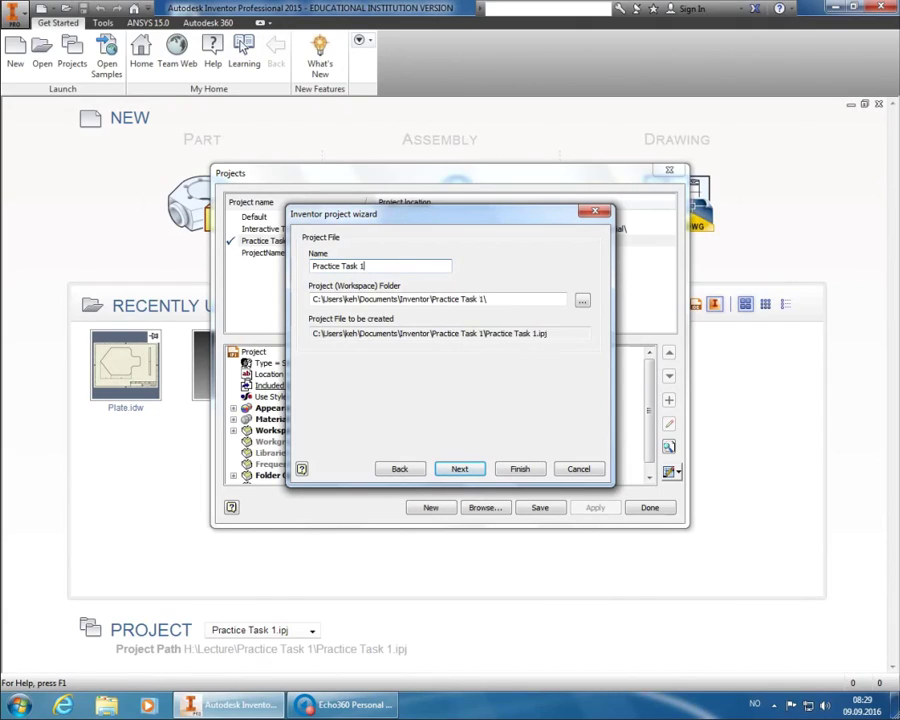
text(B)
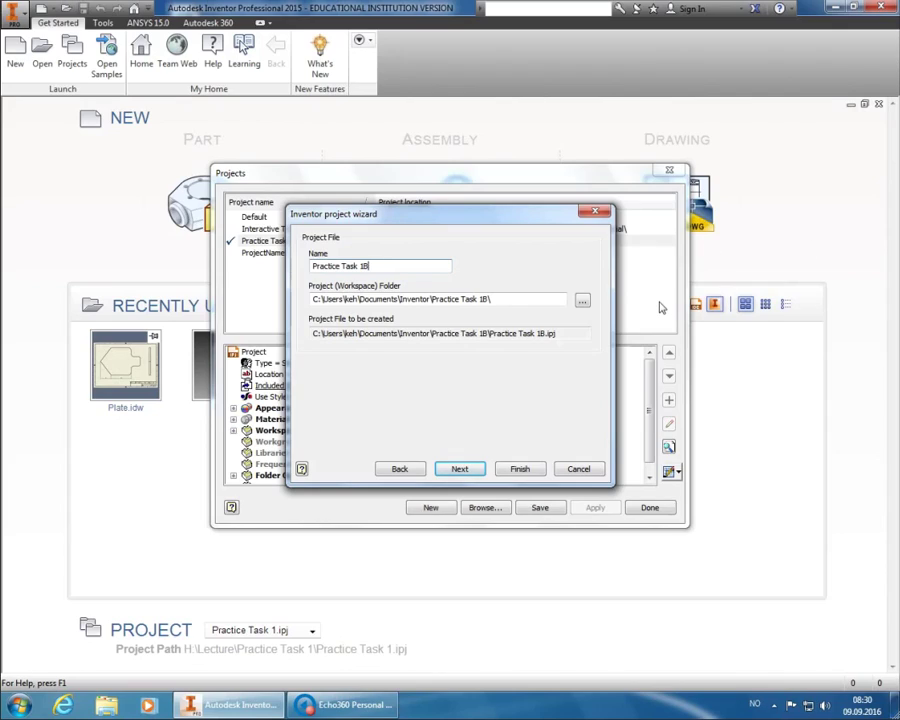
Pick the Lecture folder on the H: home drive as the workspace location
click(582, 302)
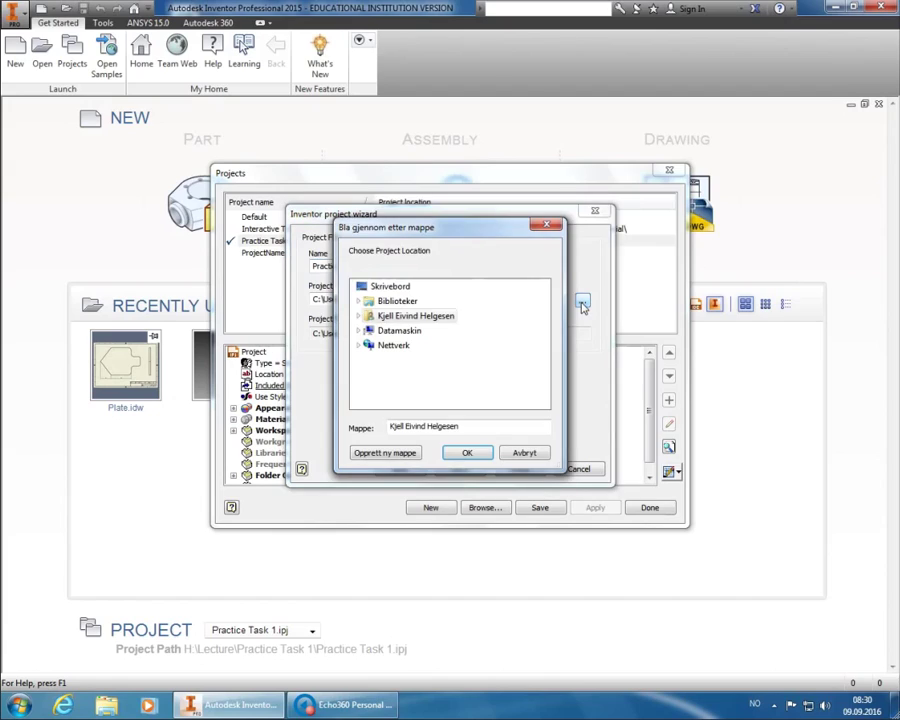
double_click(378, 333)
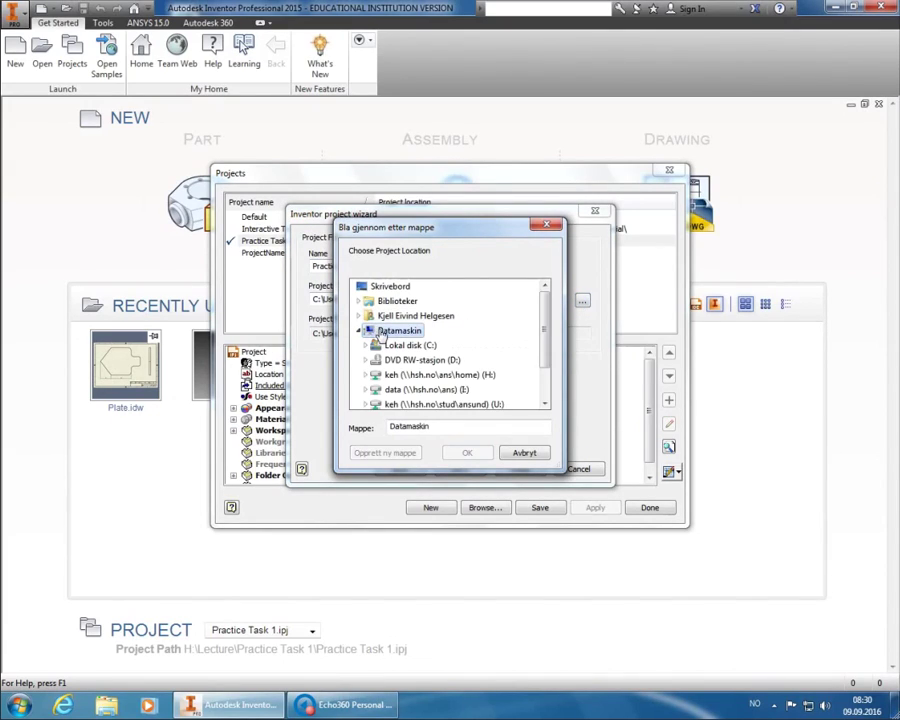
click(488, 376)
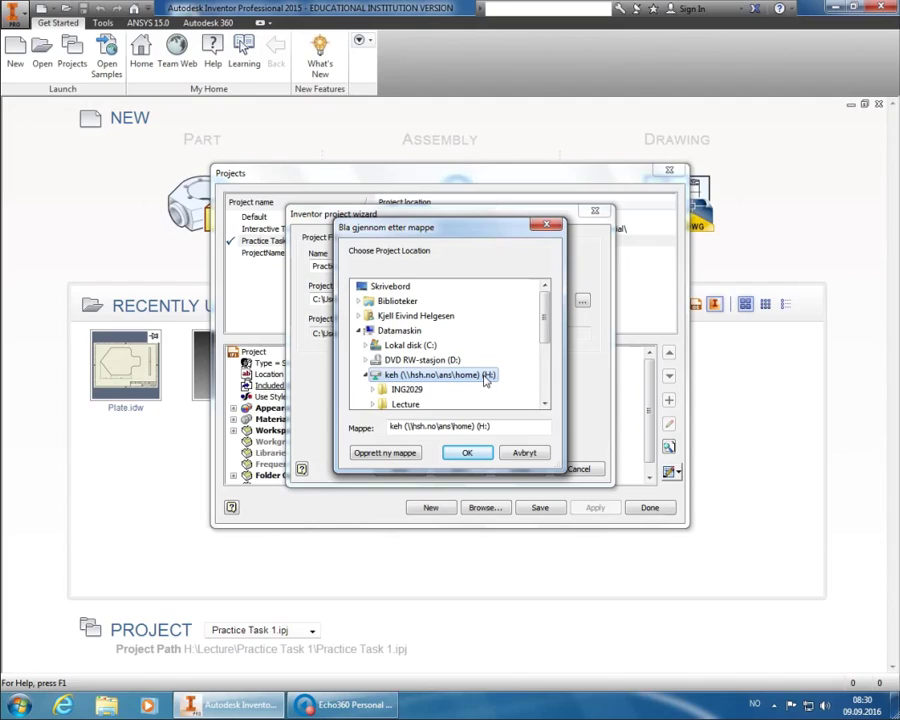
scroll(484, 378, down, 2)
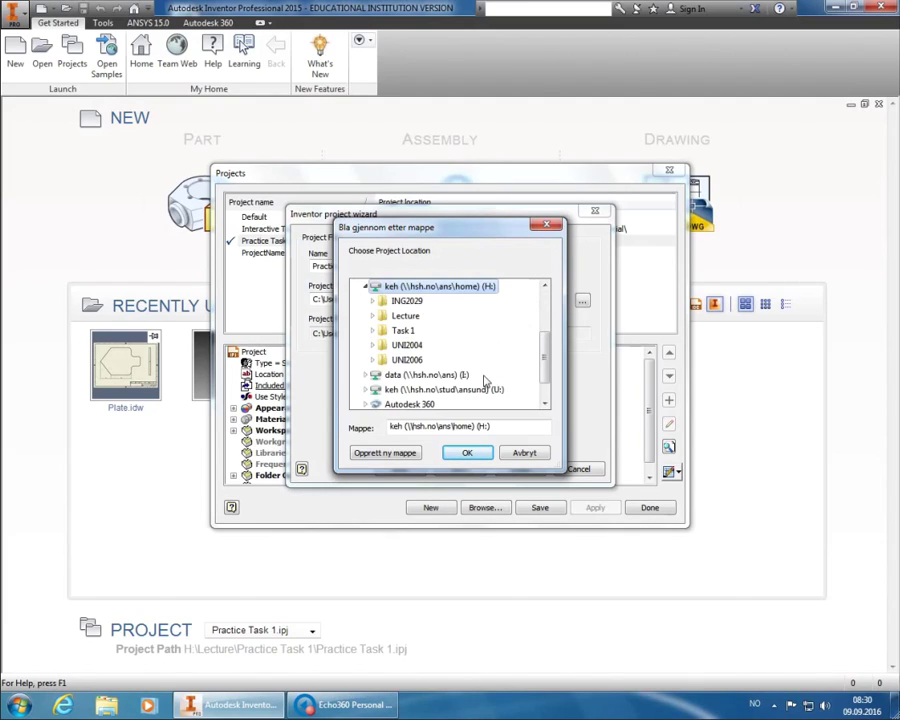
scroll(484, 378, up, 1)
drag(543, 338, 543, 350)
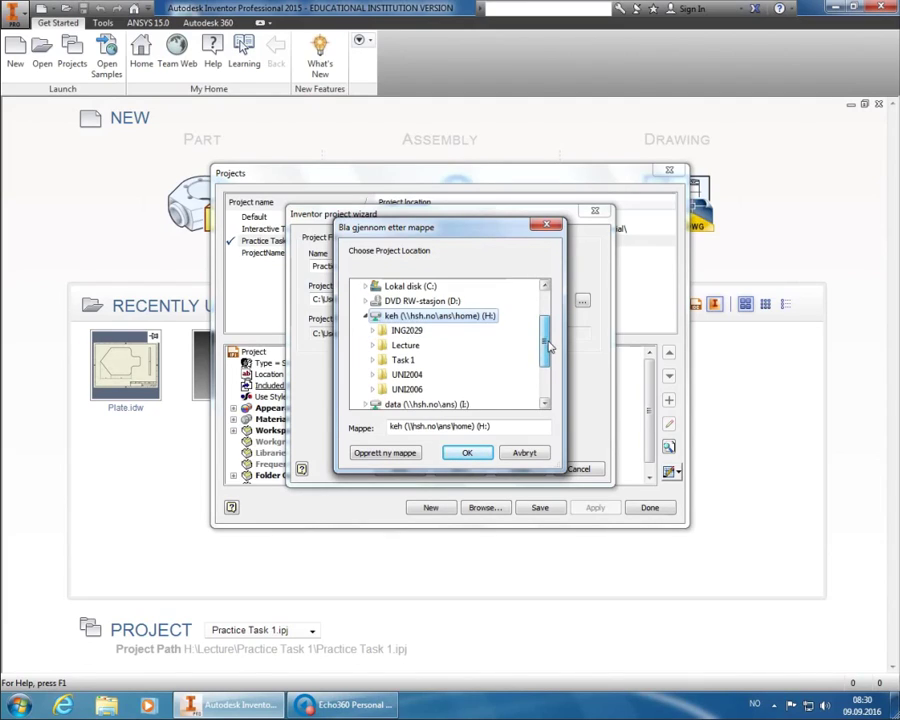
click(405, 345)
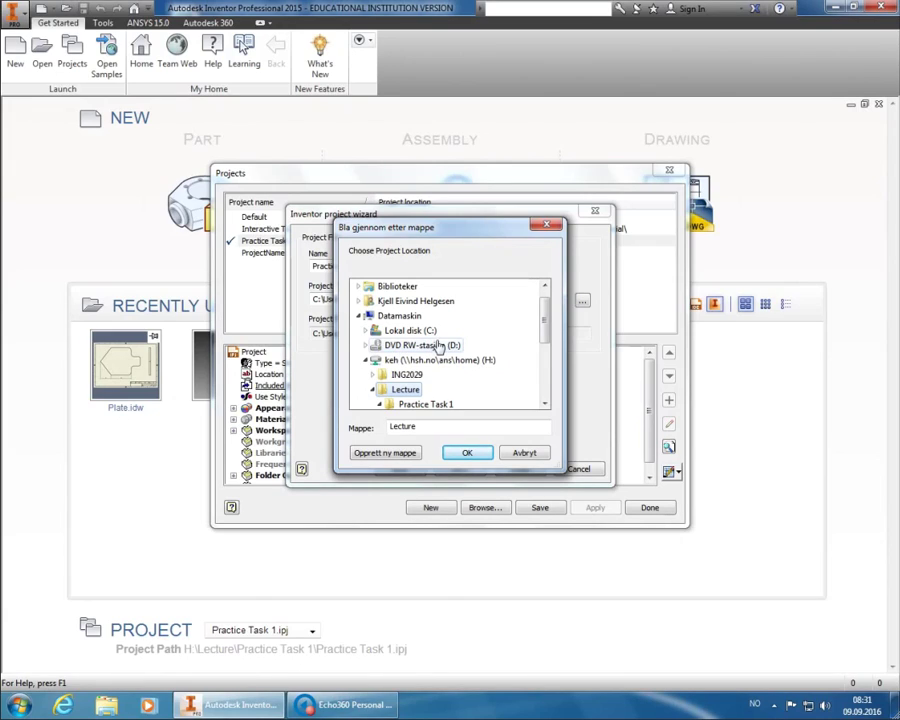
drag(546, 323, 547, 347)
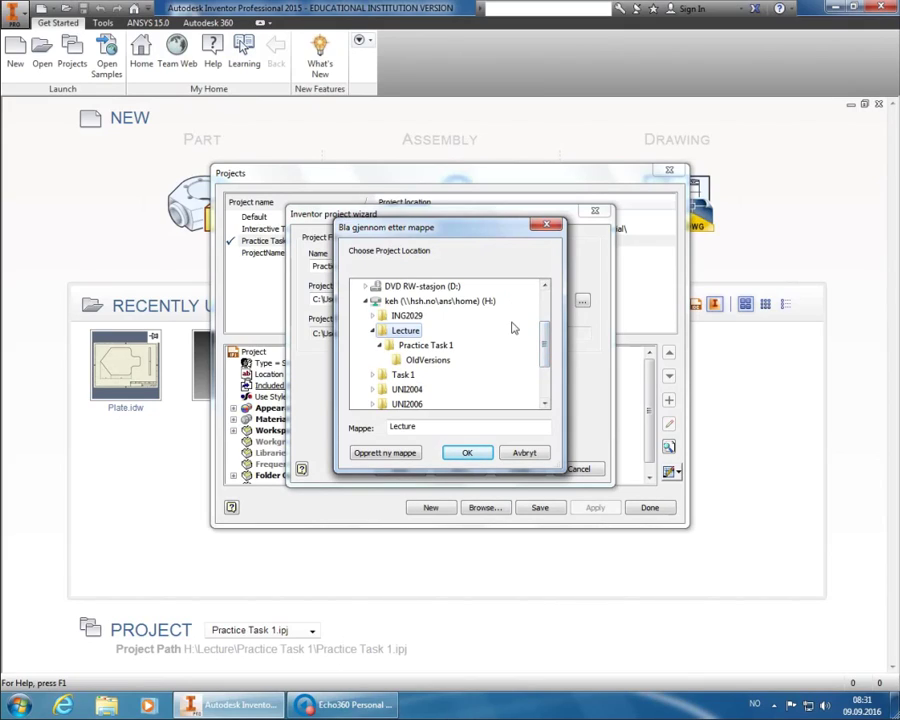
Create a 'Practice Task 1B' folder inside Lecture and select it as the project folder
click(409, 455)
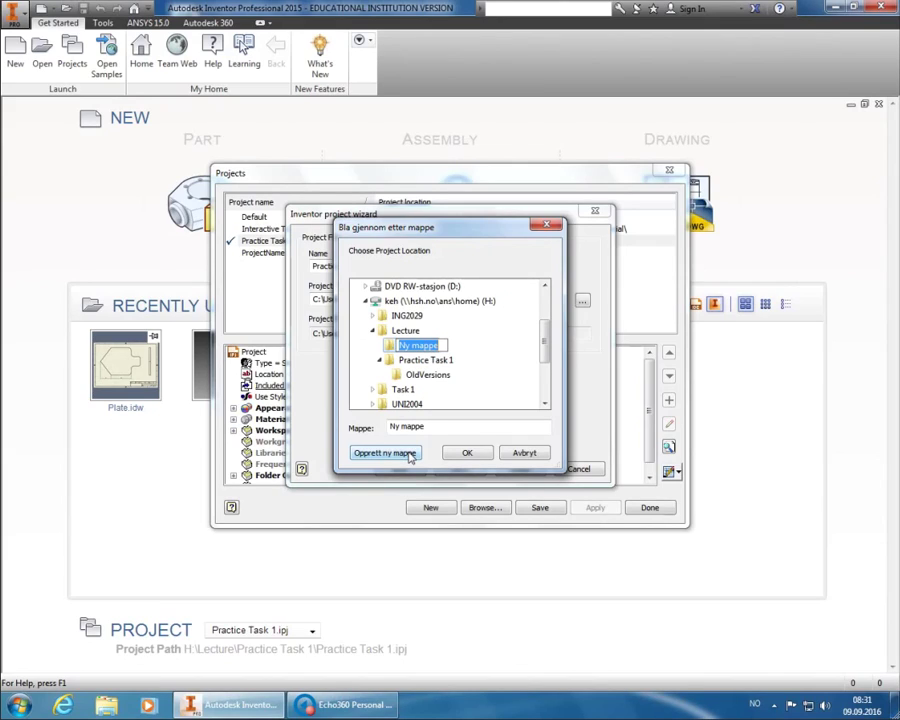
text(Practi)
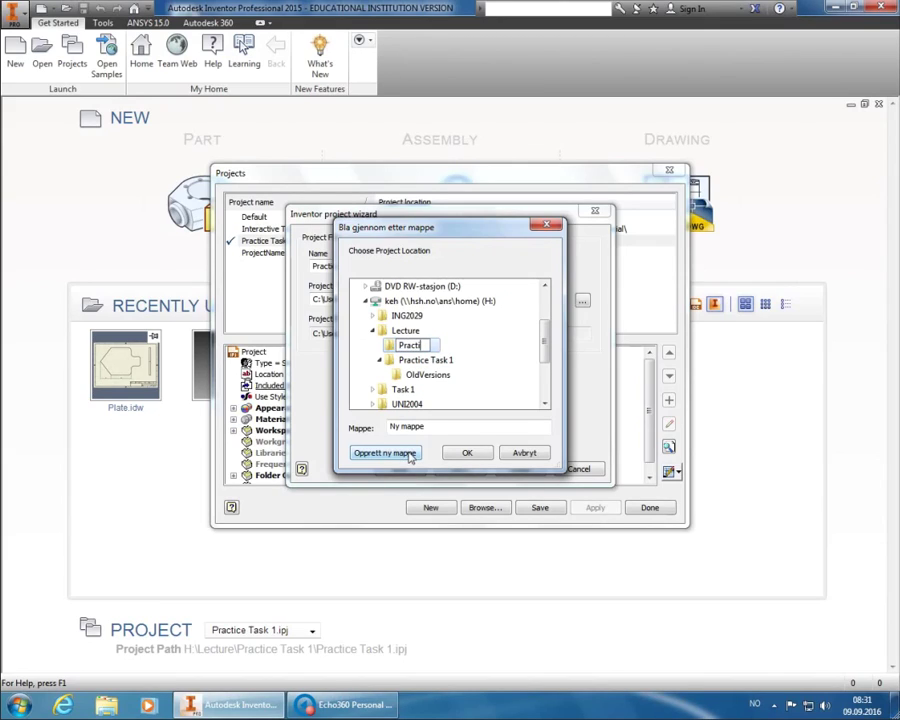
text(ce Task 1B)
click(480, 374)
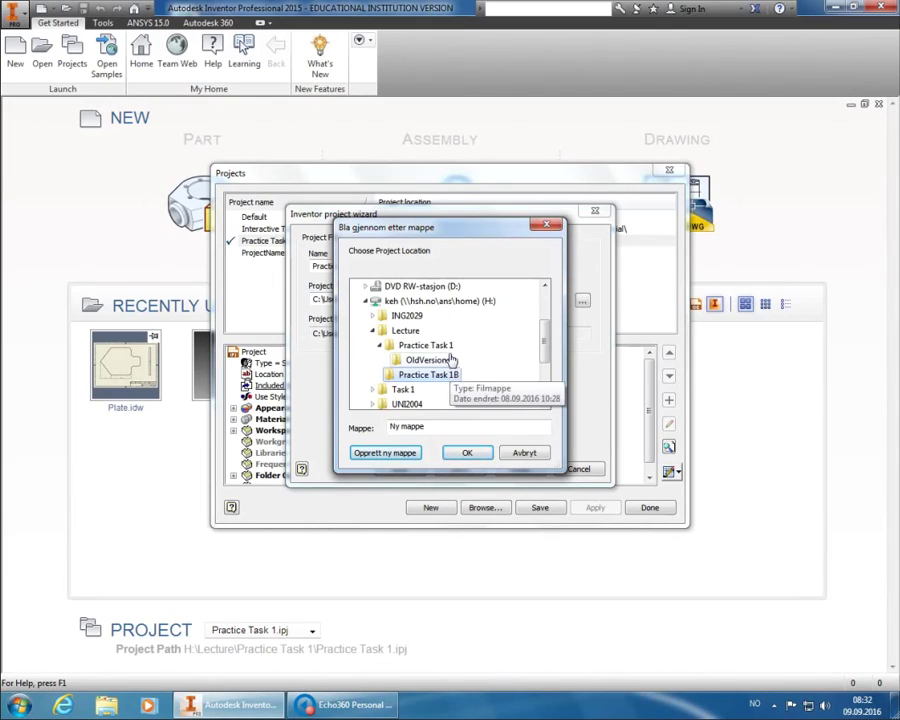
click(417, 333)
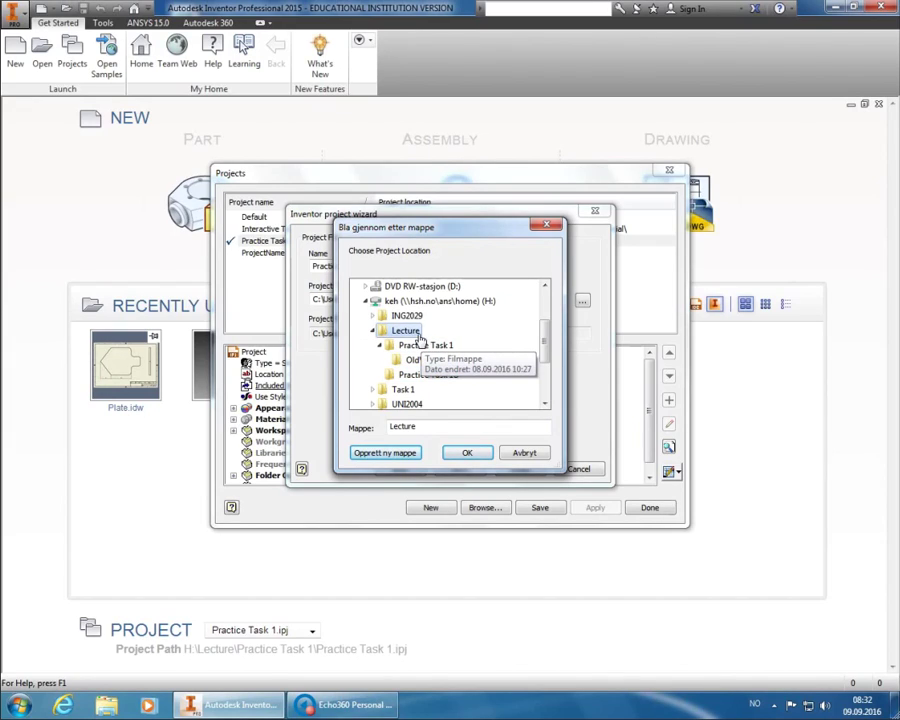
click(429, 376)
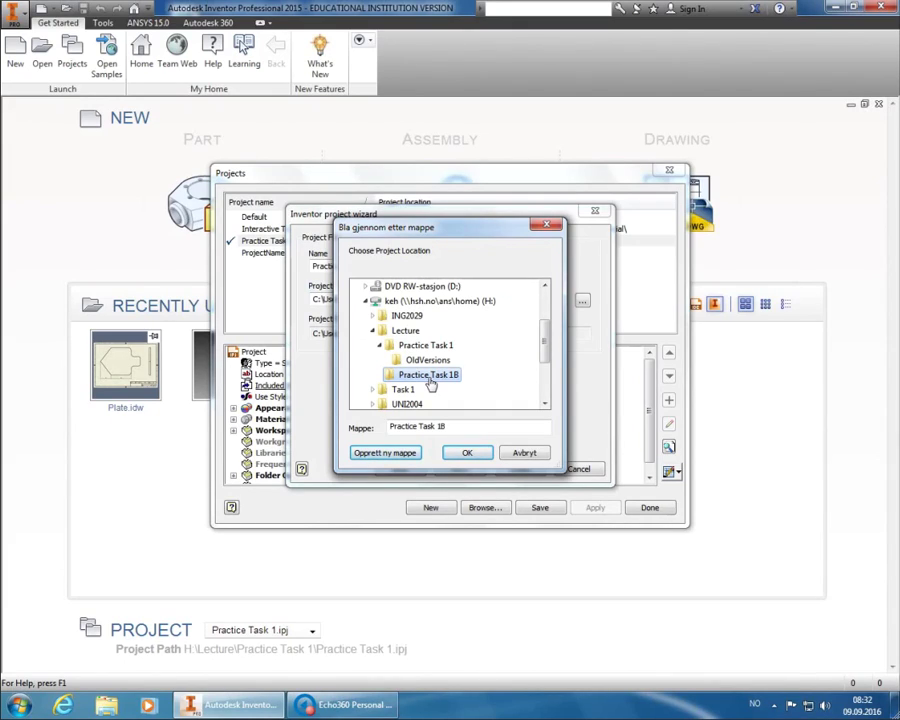
Confirm H:\Lecture\Practice Task 1B as the workspace and finish creating the project
click(471, 452)
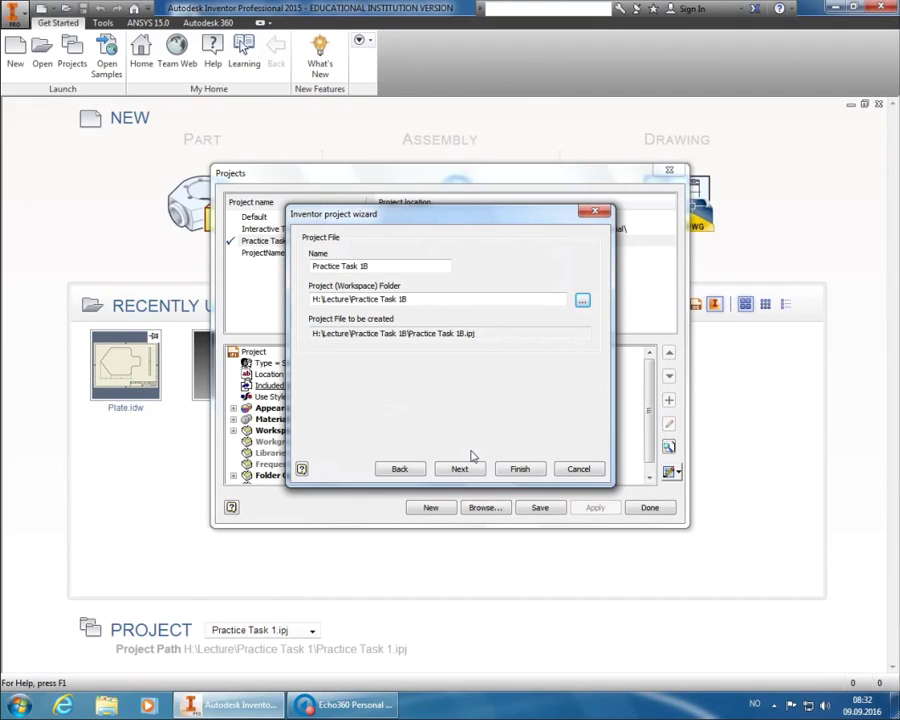
click(537, 467)
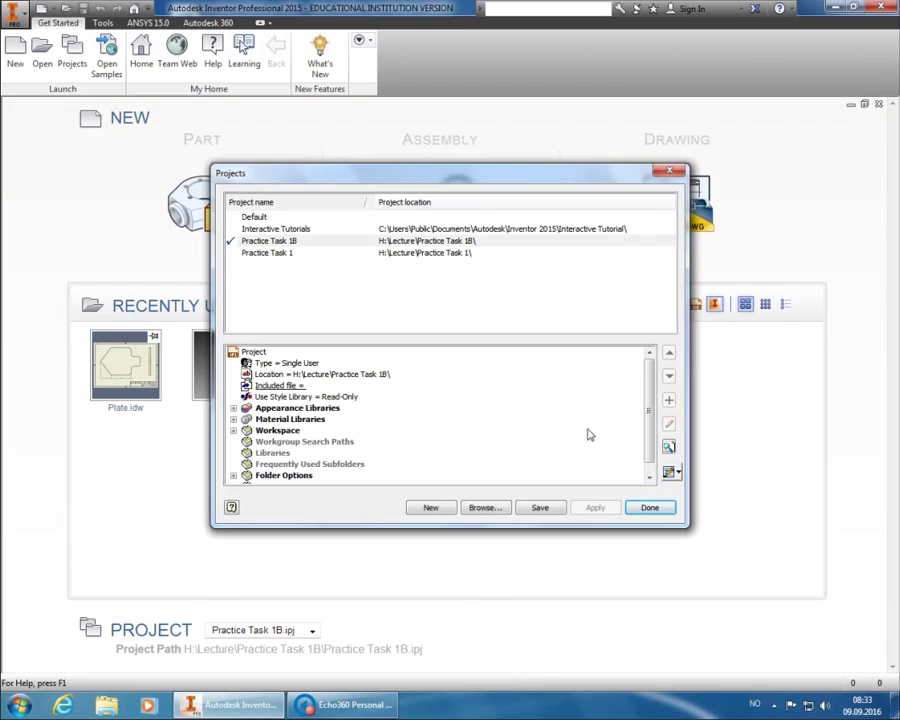
Close the Projects dialog, leaving Practice Task 1B.ipj as the current project
click(650, 508)
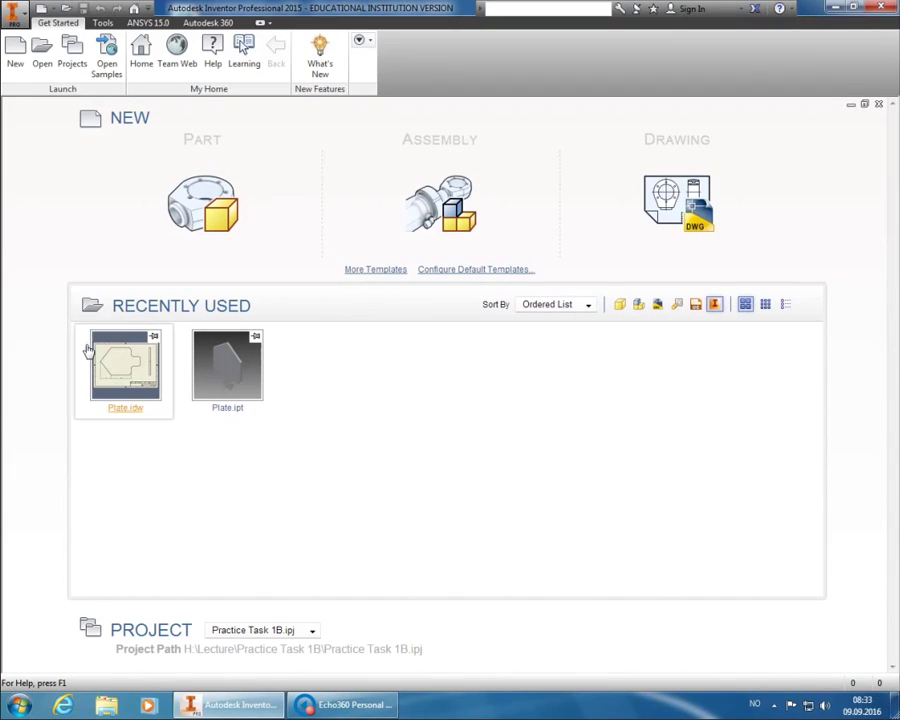
Start a new file and select the Metric Standard (mm).ipt part template
click(15, 58)
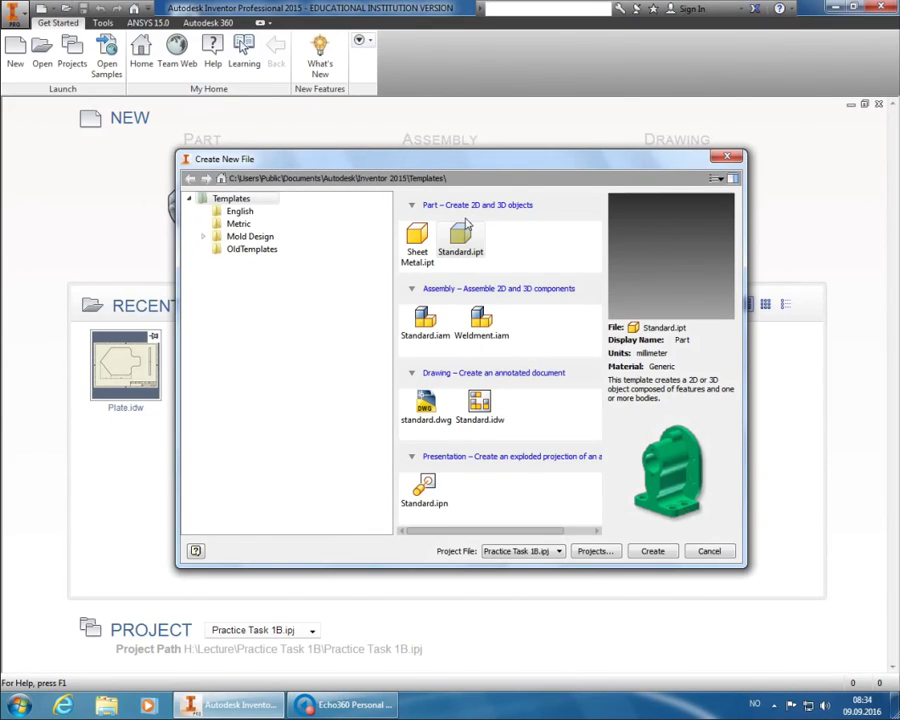
click(238, 224)
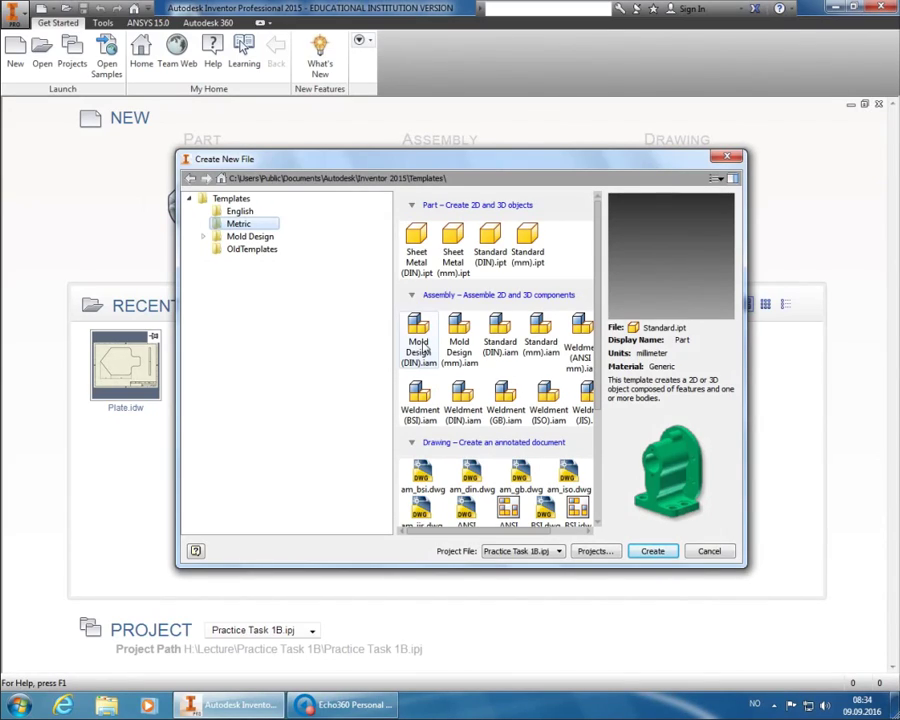
click(531, 254)
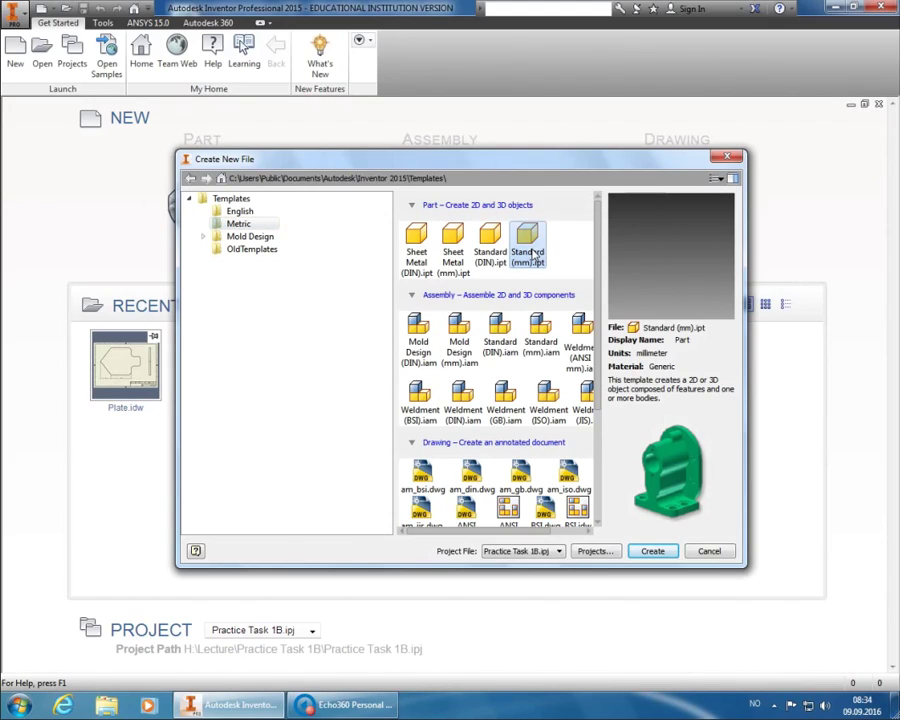
Create a new Standard (mm) part, Part1, and switch to the isometric home view
click(658, 553)
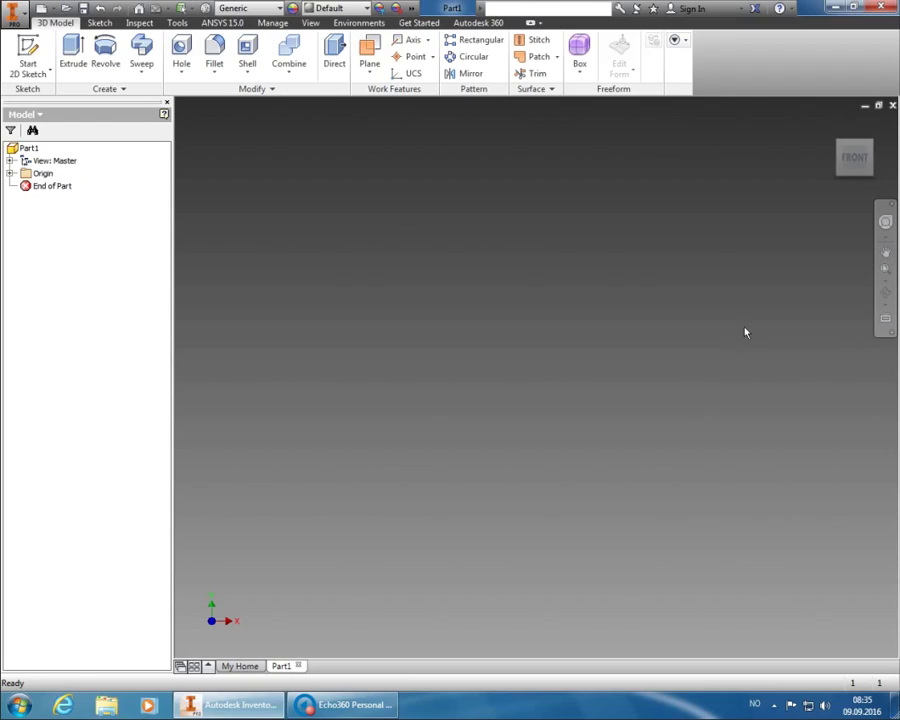
click(872, 146)
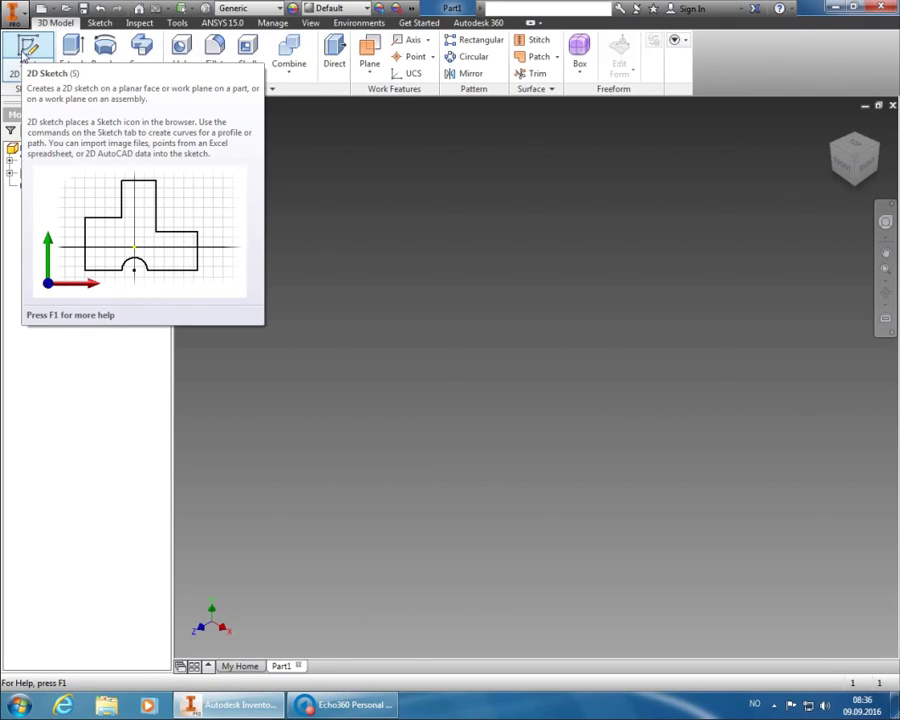
Start a 2D sketch from the 3D Model tab so Part1's origin planes appear
click(27, 52)
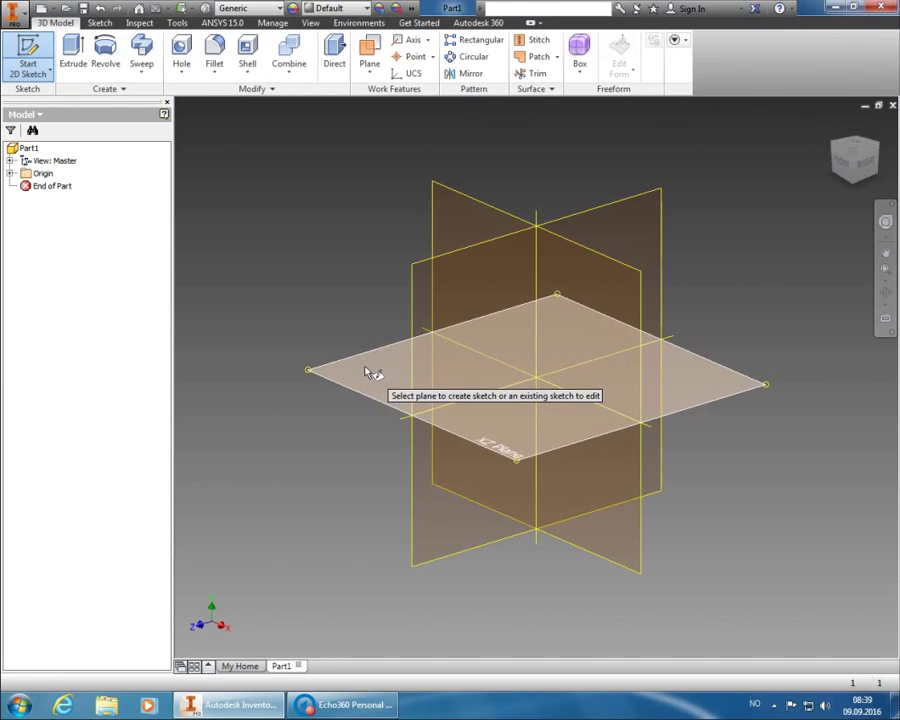
Create Sketch1 on the XZ origin plane
click(372, 376)
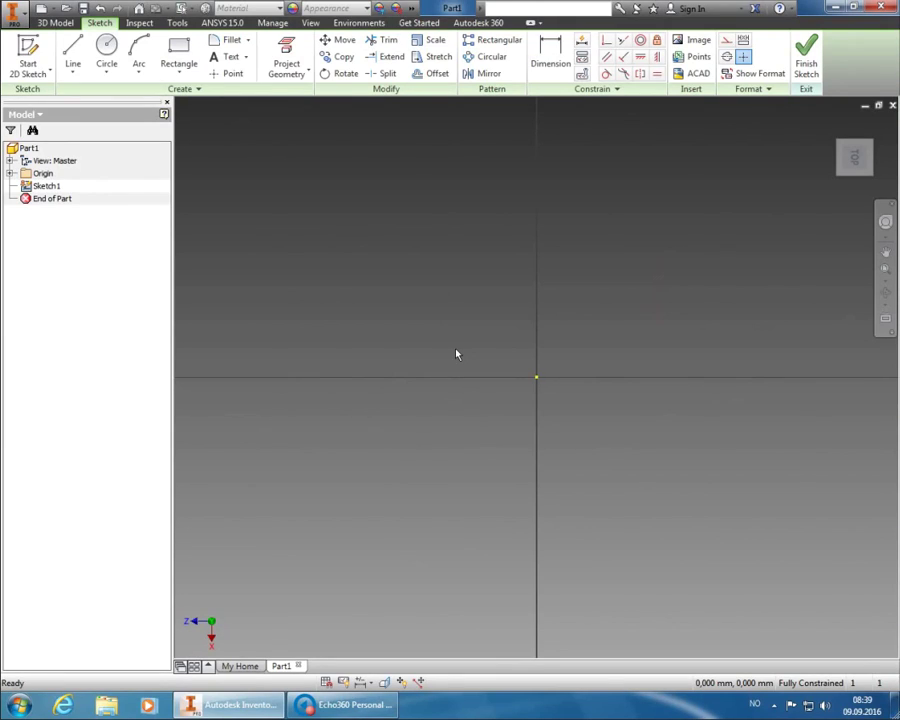
Rotate the TOP sketch view 90° with the ViewCube so the X axis points right
mouse_move(866, 140)
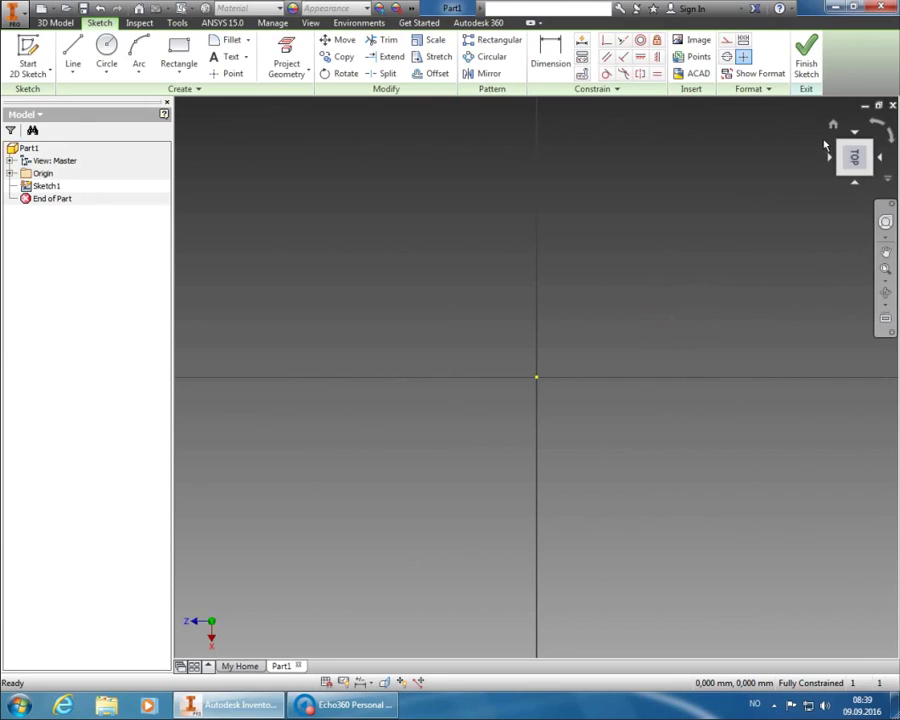
click(875, 128)
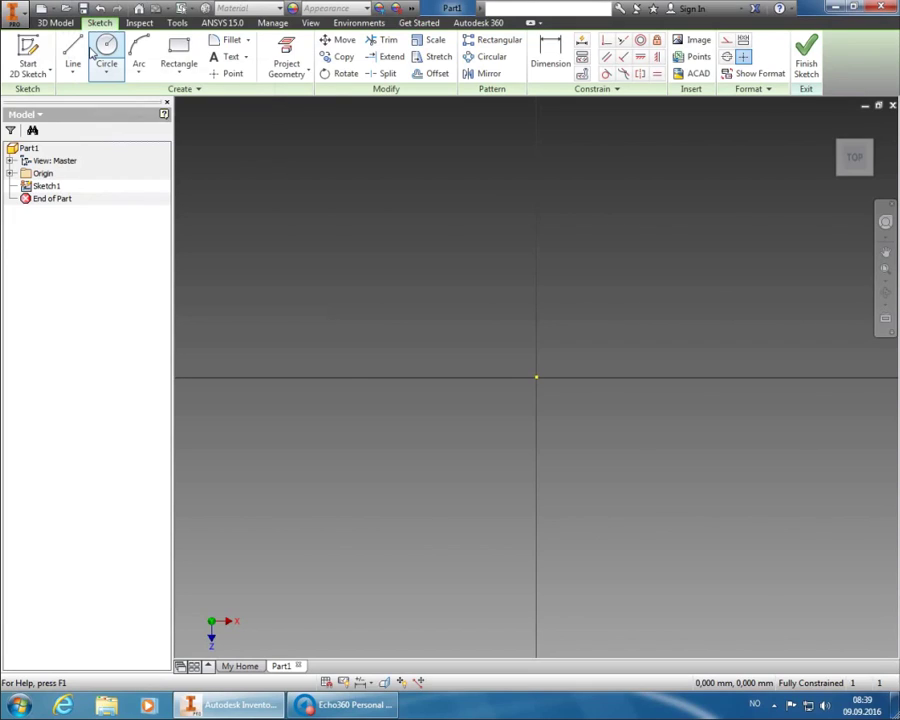
Toggle on Construction in the Format panel and launch the Line command
click(729, 41)
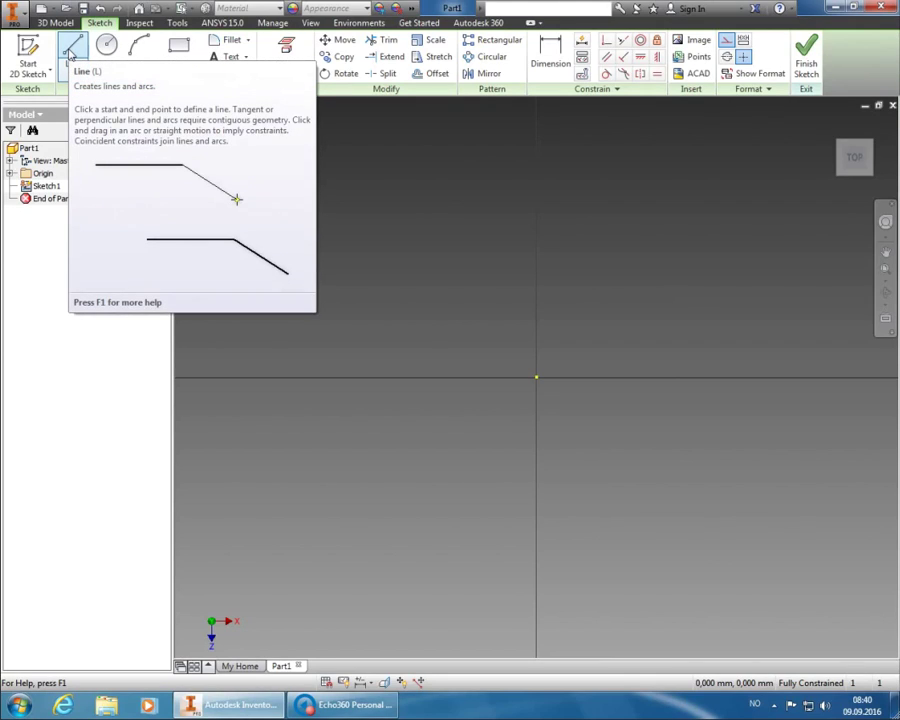
click(70, 55)
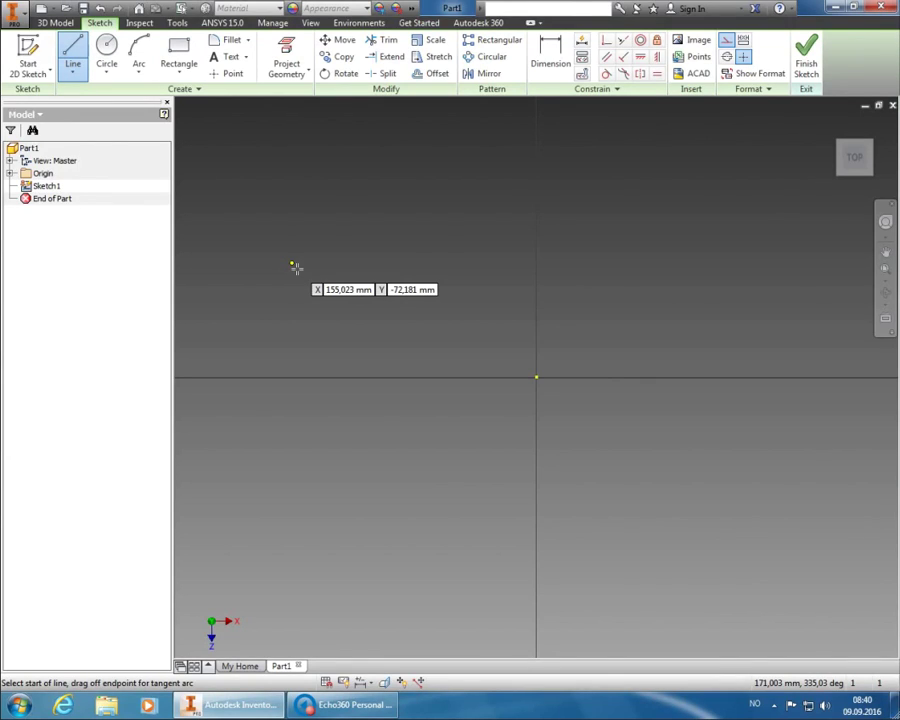
click(273, 321)
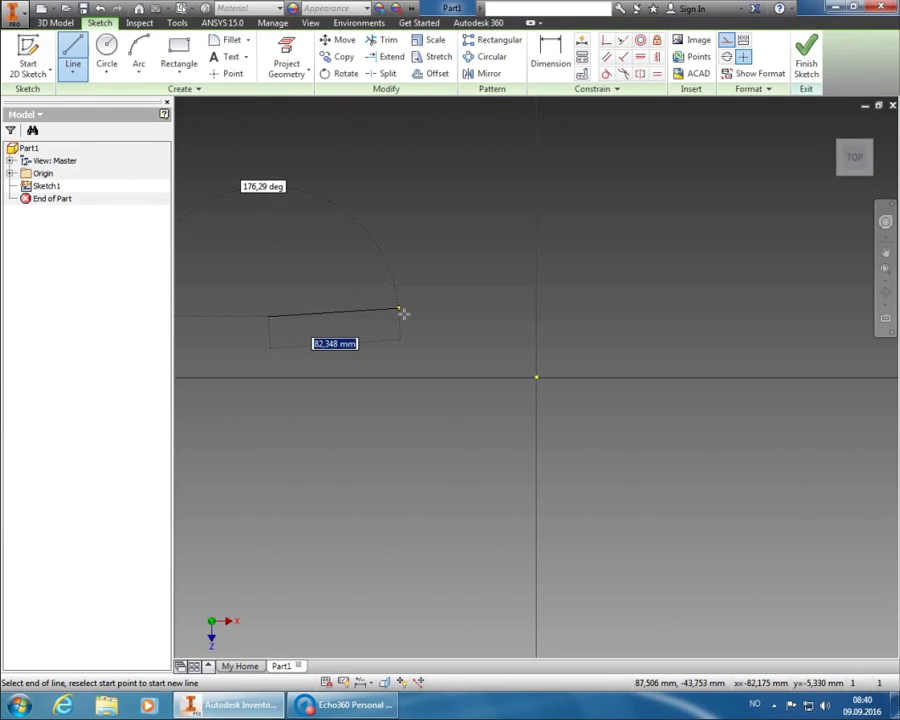
click(400, 311)
key(Escape)
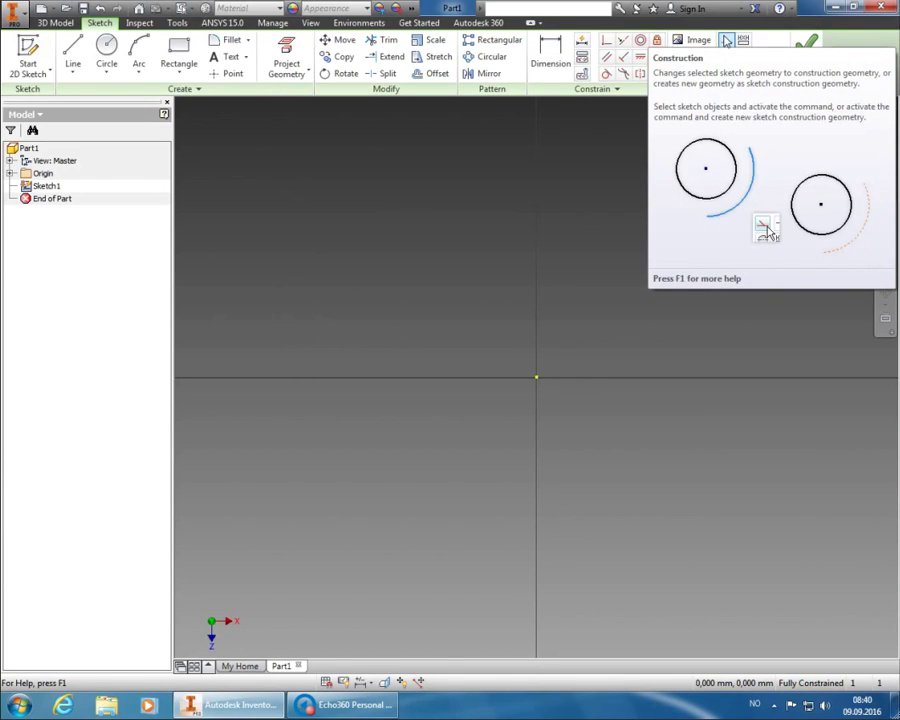
Toggle the Construction format on so new sketch lines become construction geometry
click(726, 40)
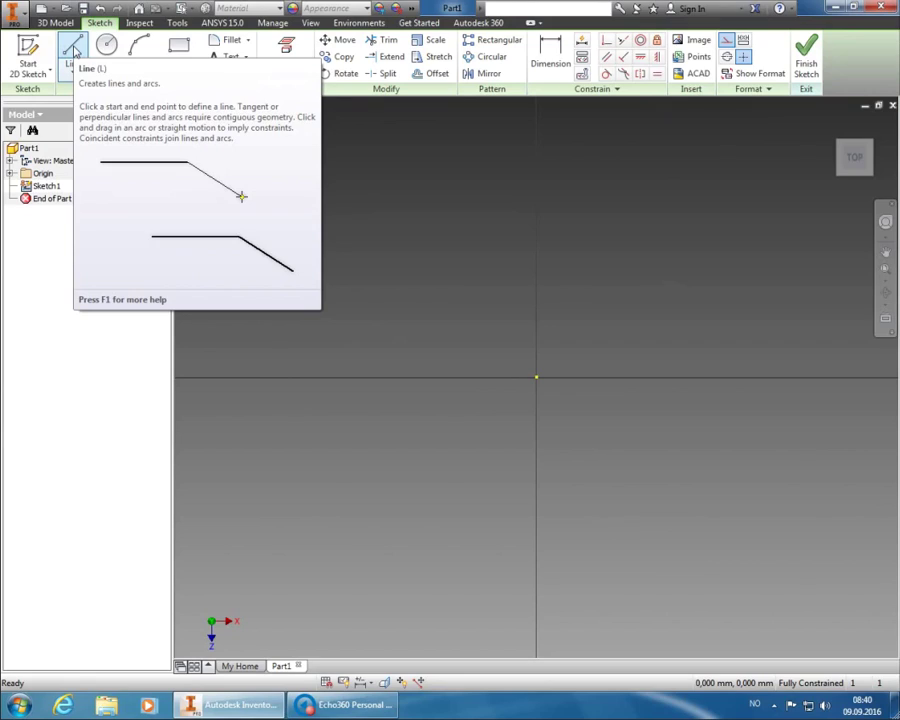
Draw a sloped construction line from left of the origin to an end point on the right
click(73, 50)
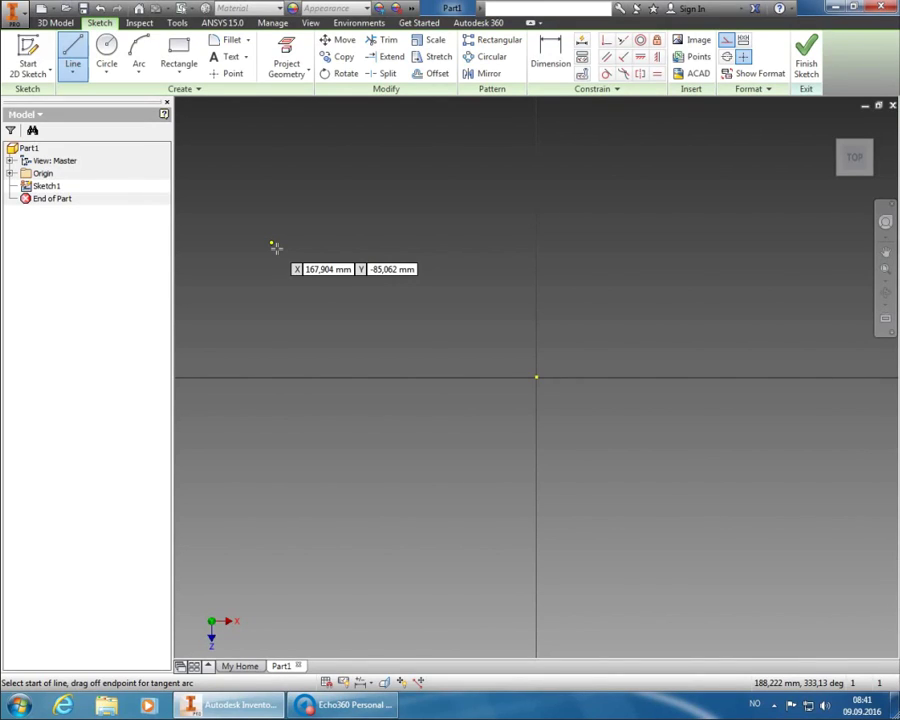
click(254, 309)
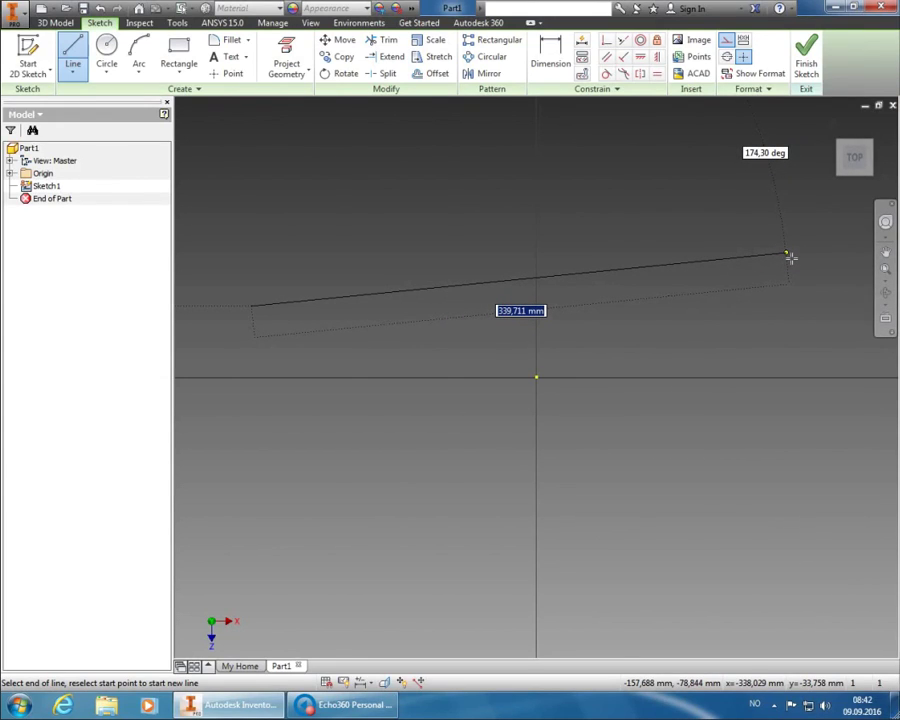
click(790, 257)
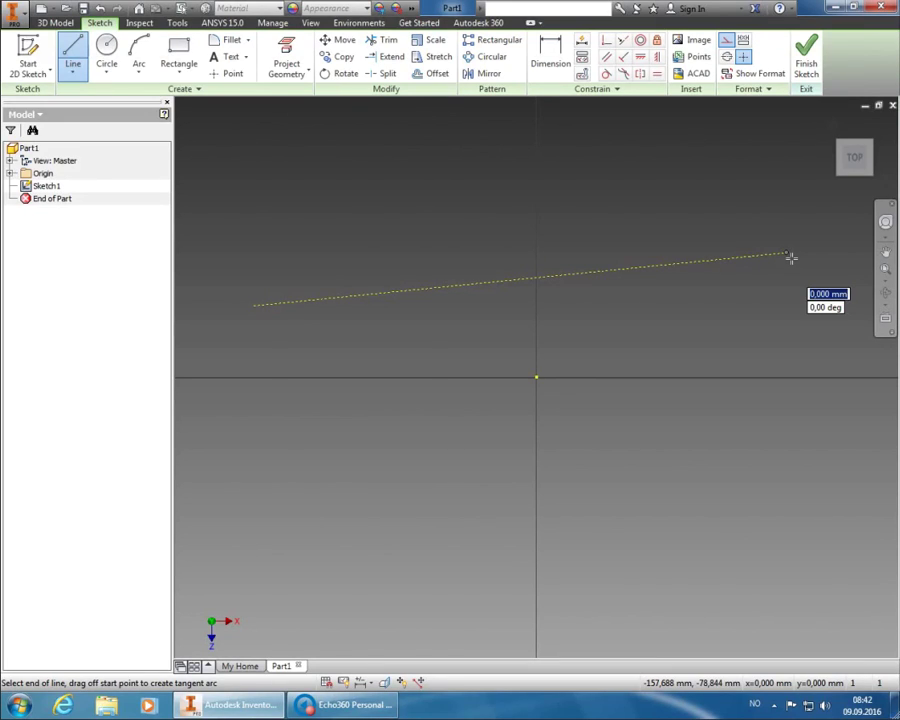
click(789, 256)
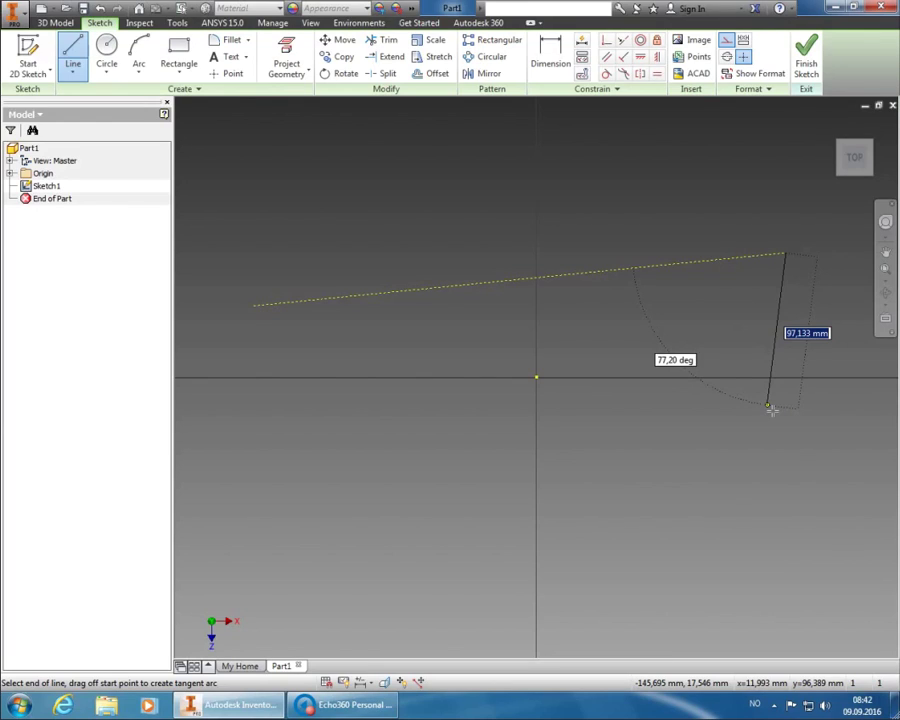
right_click(770, 407)
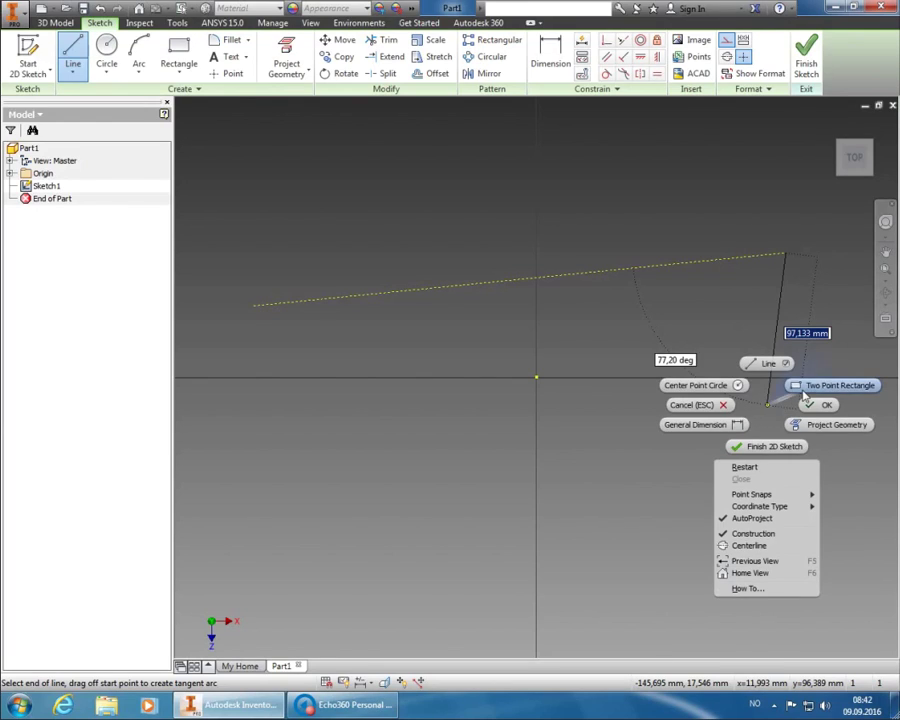
End the Line command with OK, leaving one sloped construction line
click(826, 404)
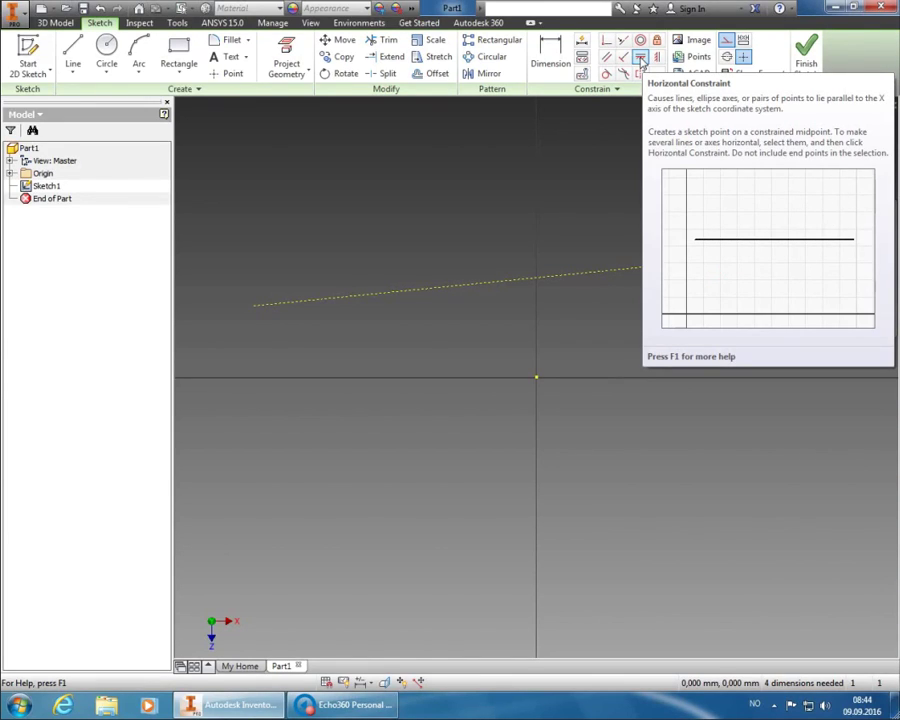
Apply a Horizontal constraint to the construction line, leaving 3 dimensions needed
click(641, 60)
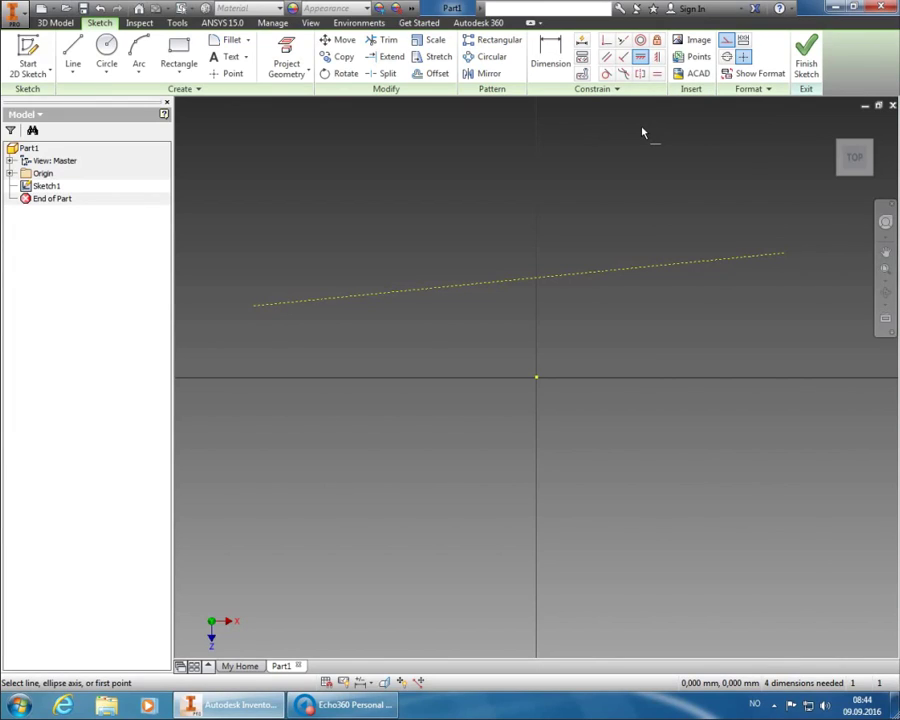
click(665, 267)
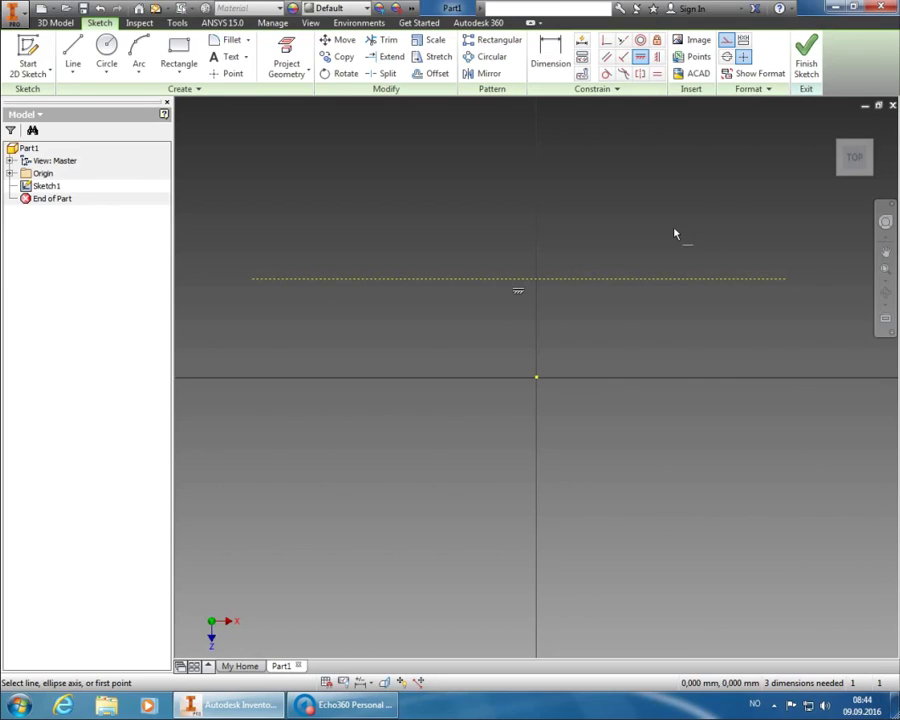
right_click(675, 233)
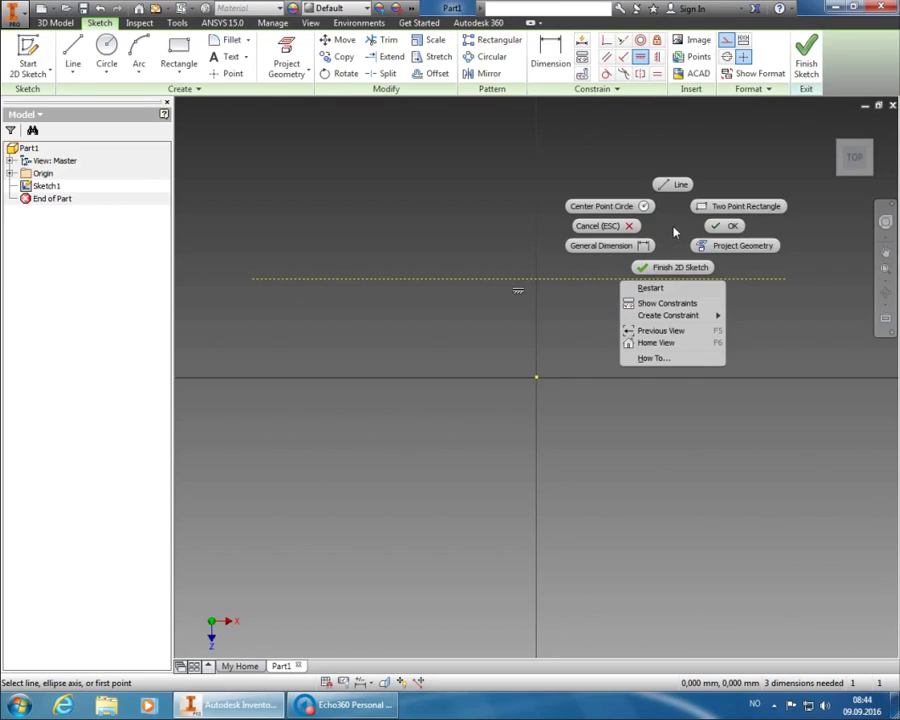
click(727, 228)
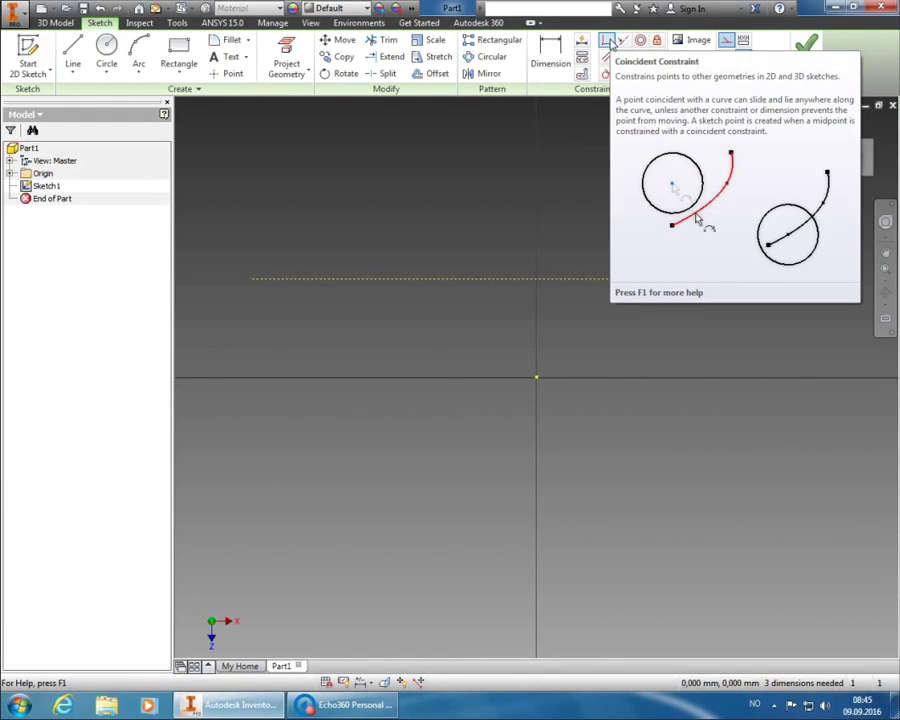
Constrain the construction line's middle point coincident with the sketch origin
click(612, 43)
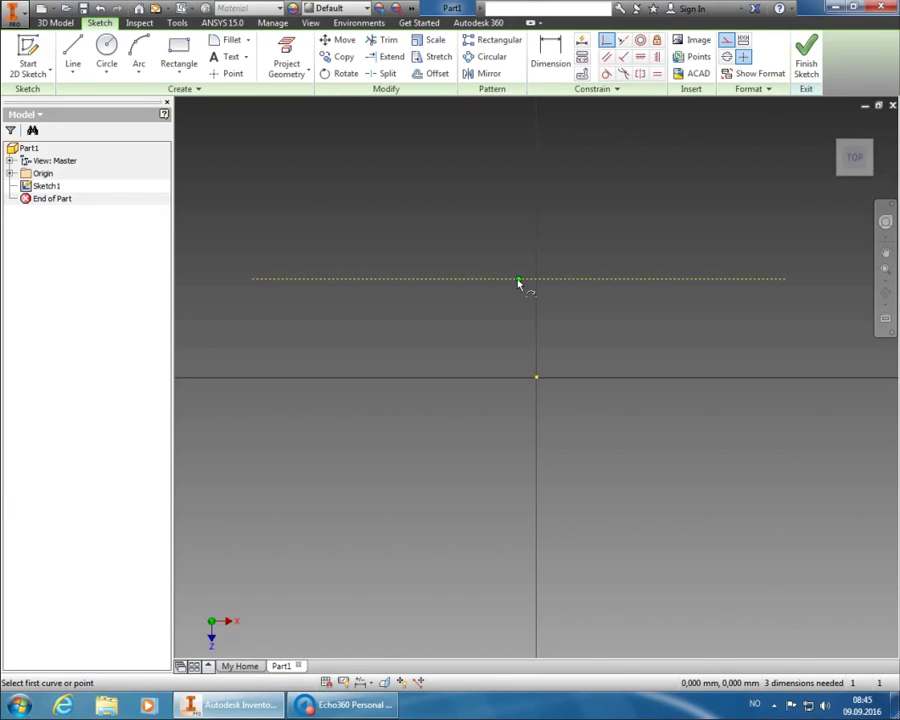
mouse_move(519, 283)
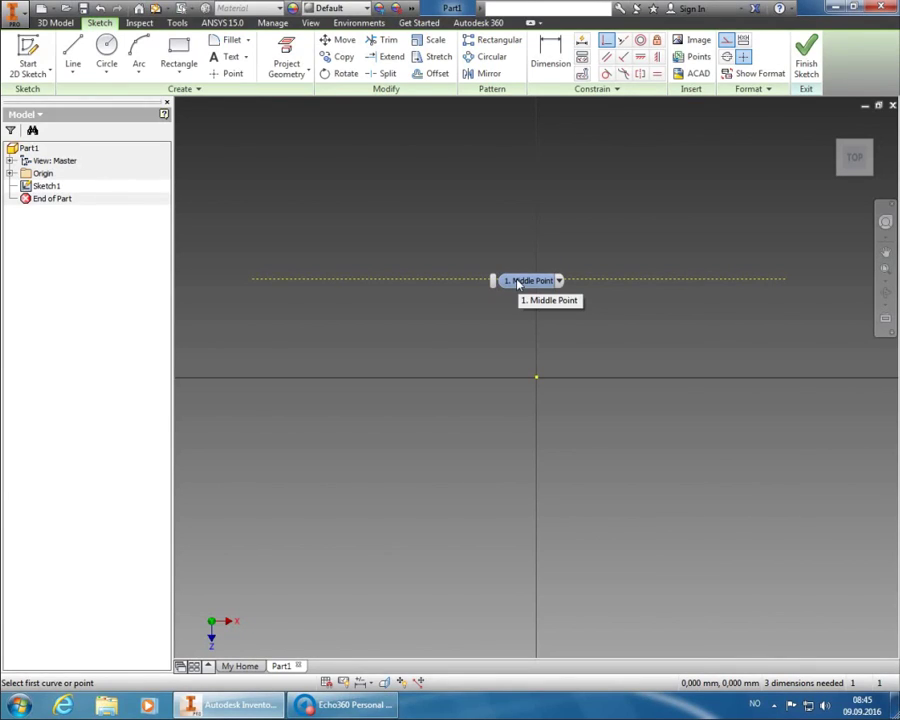
click(518, 281)
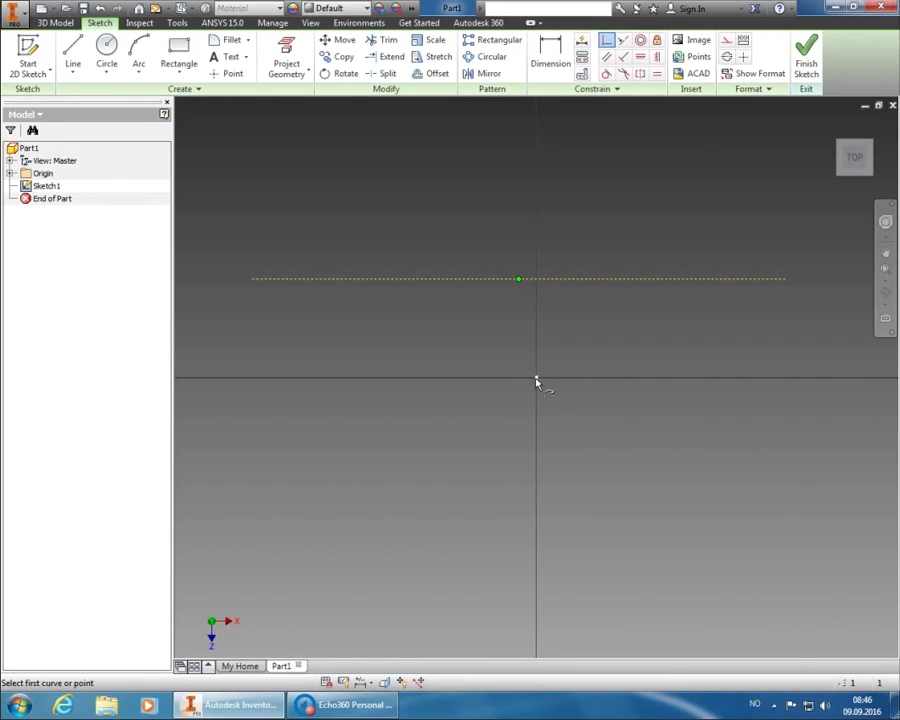
click(536, 381)
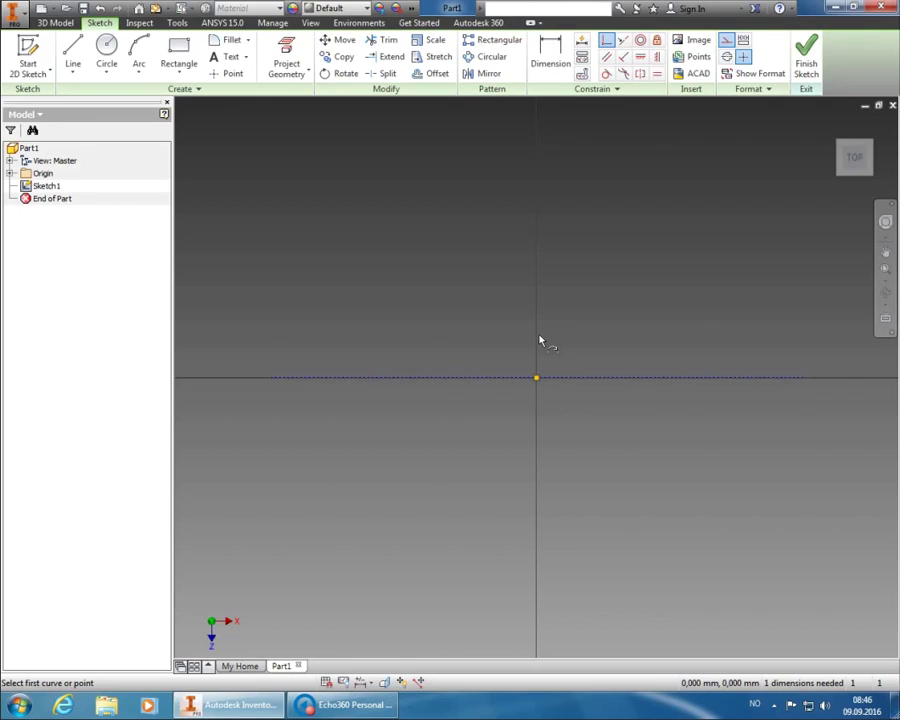
right_click(560, 286)
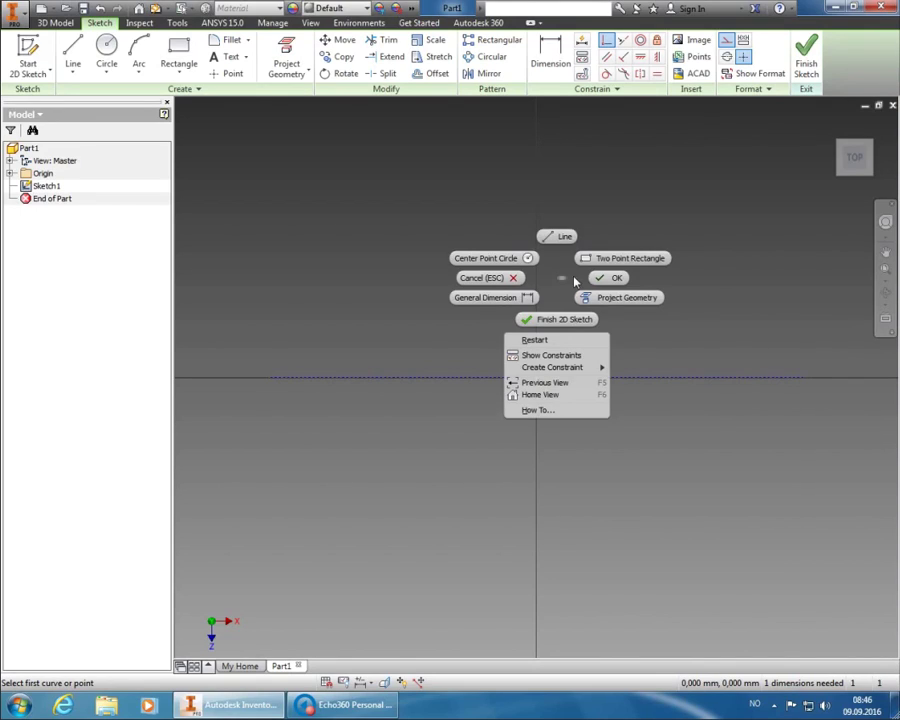
click(612, 277)
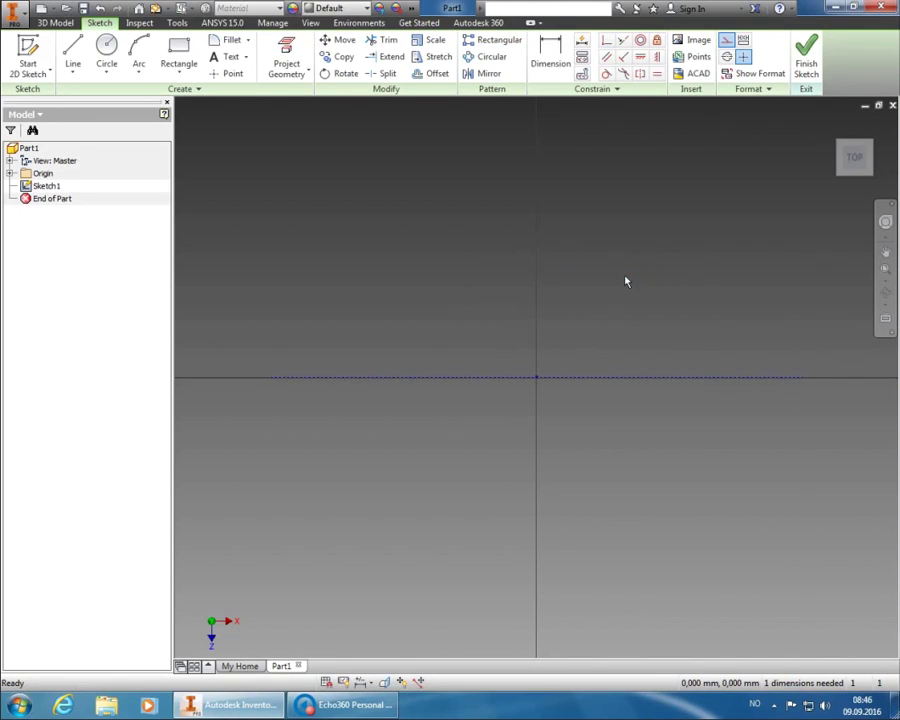
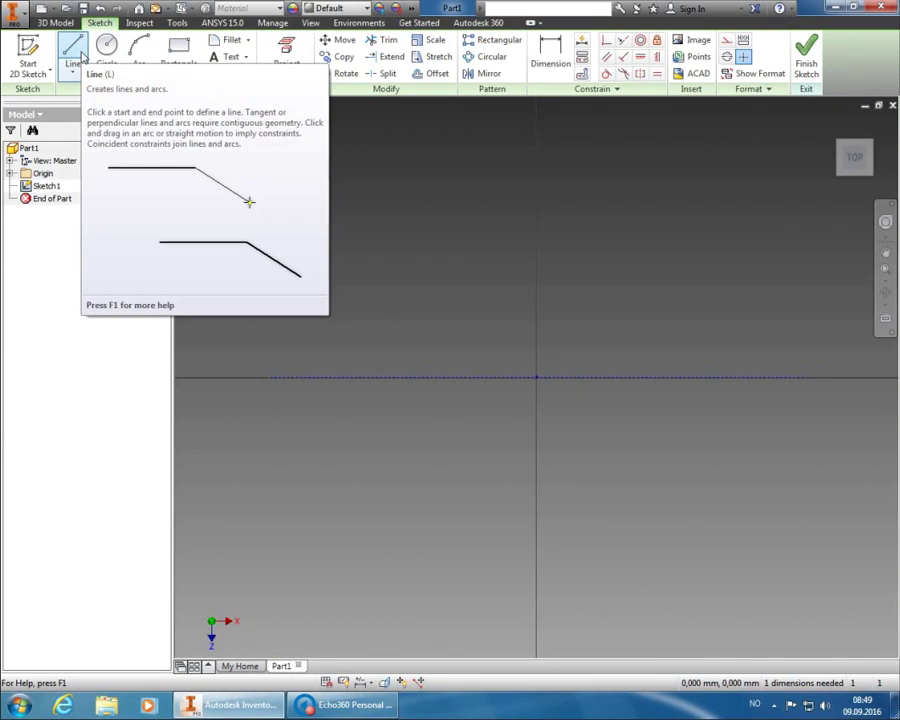
Activate the Line tool from the Sketch tab's Create panel in Sketch1
click(80, 55)
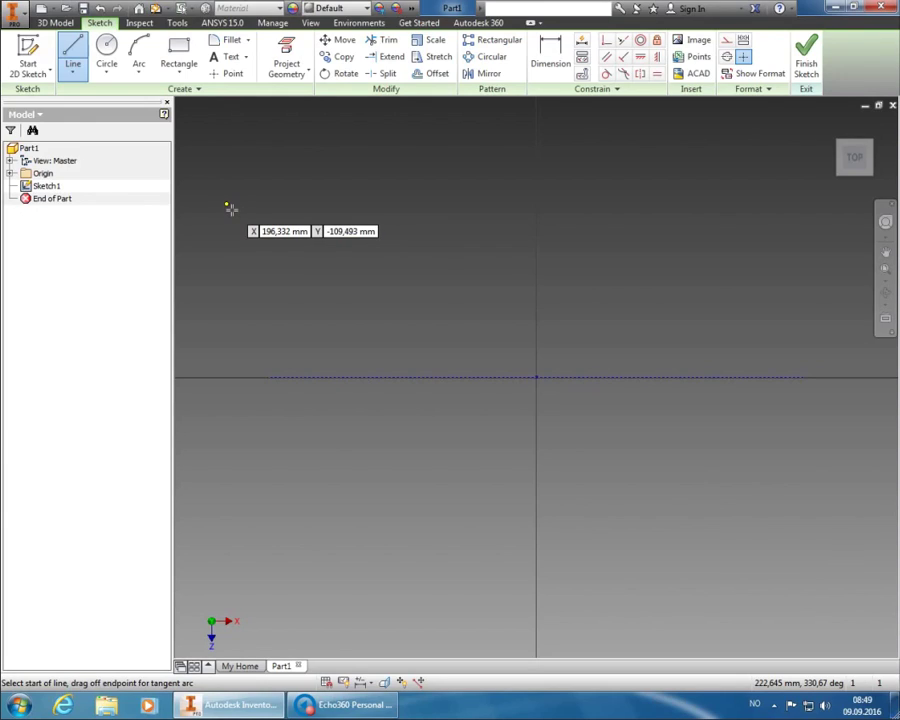
Draw the first profile line from just left of centre below the axis, slanting down to the right
click(261, 395)
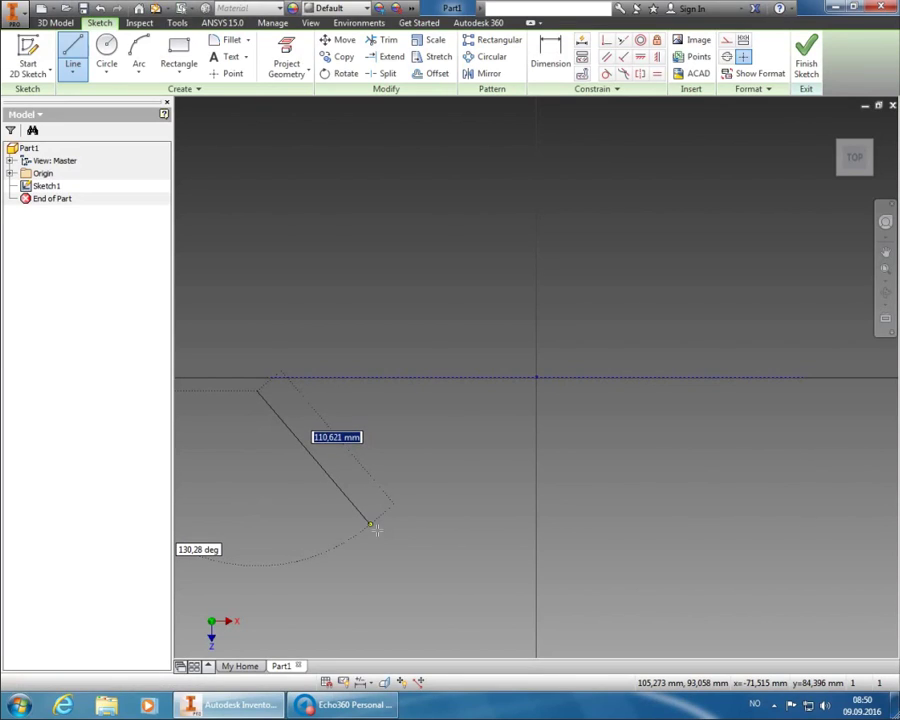
click(400, 545)
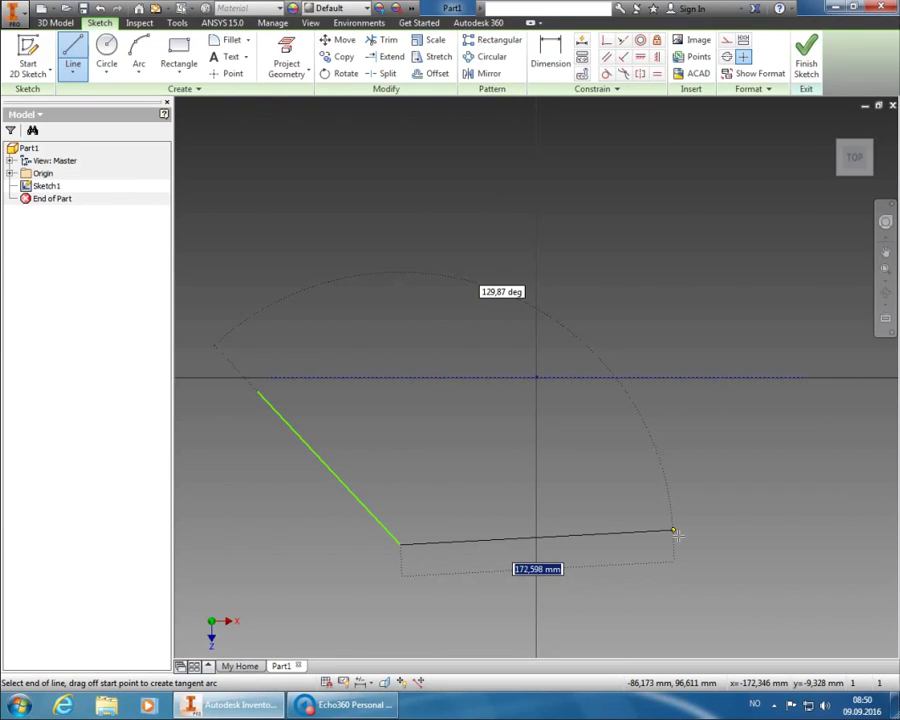
Continue the profile with a long bottom line to the right and a short line rising from its end
click(675, 532)
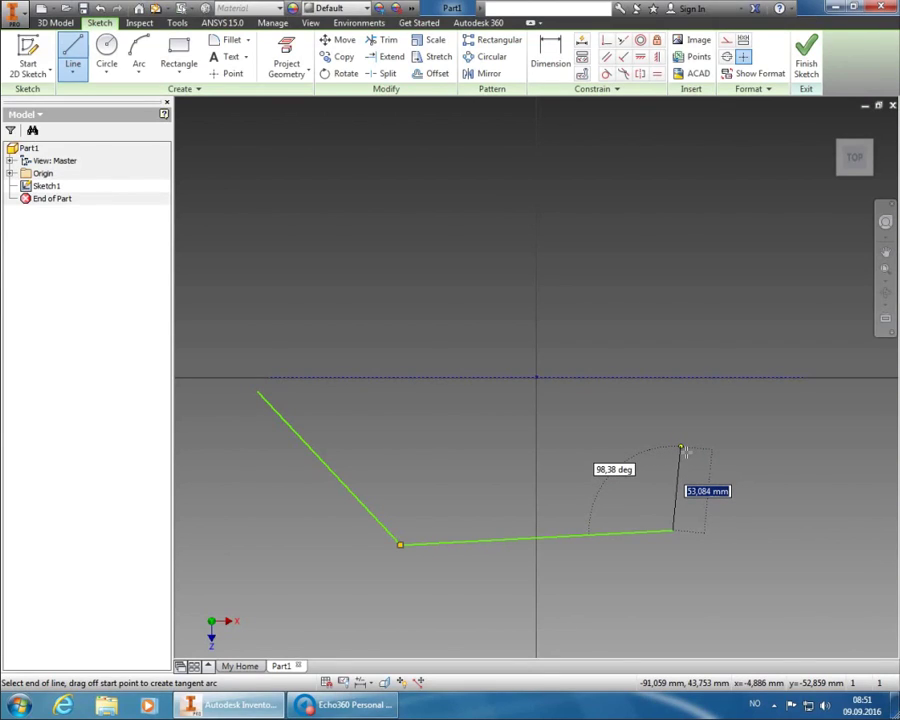
click(684, 451)
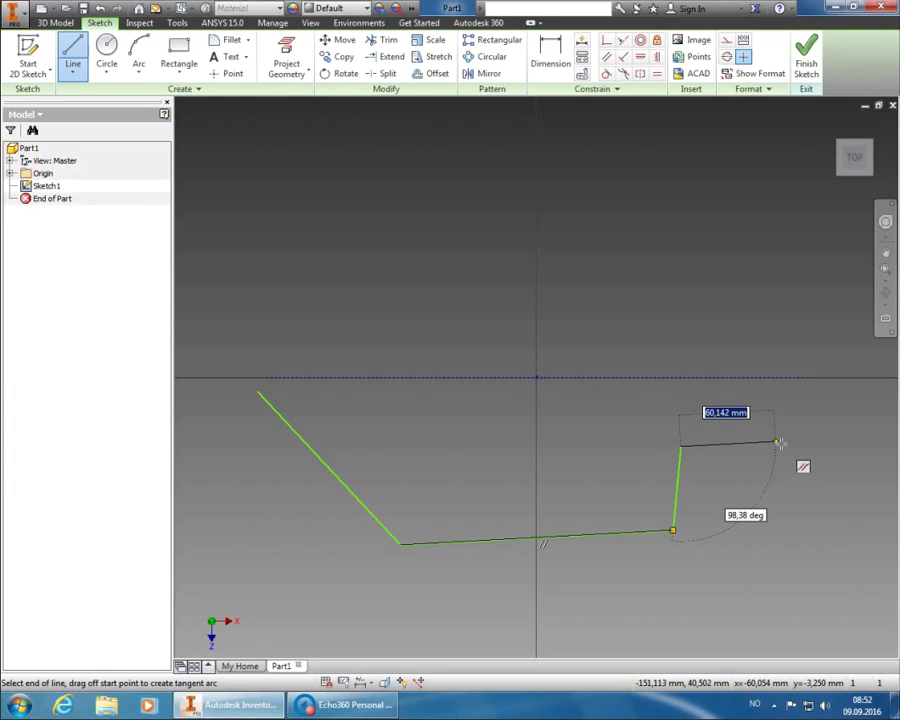
Add a short step to the right and a short angled line rising toward the axis
click(777, 437)
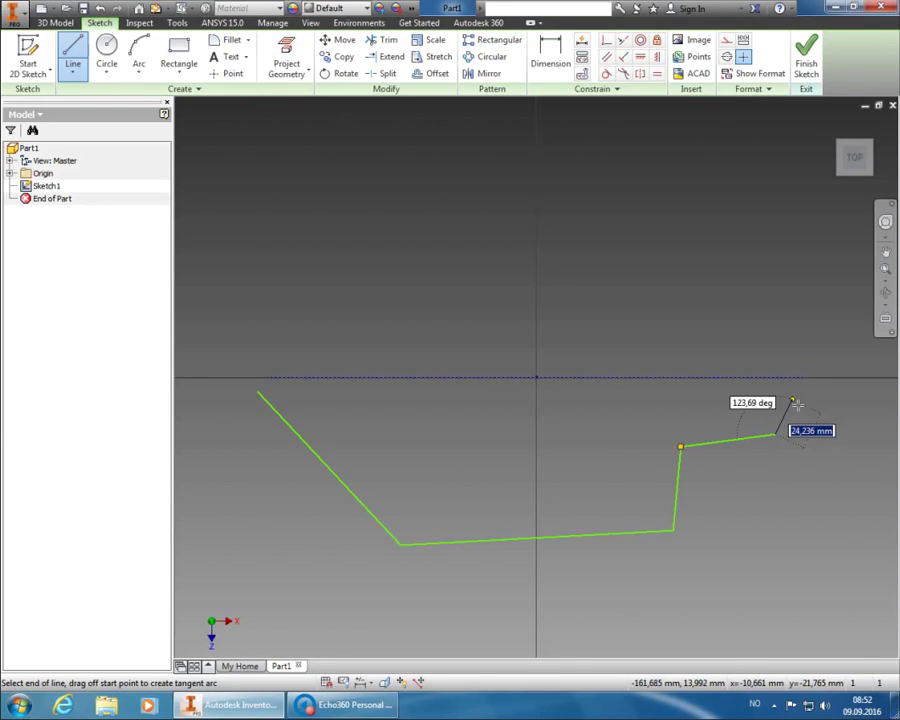
key(Return)
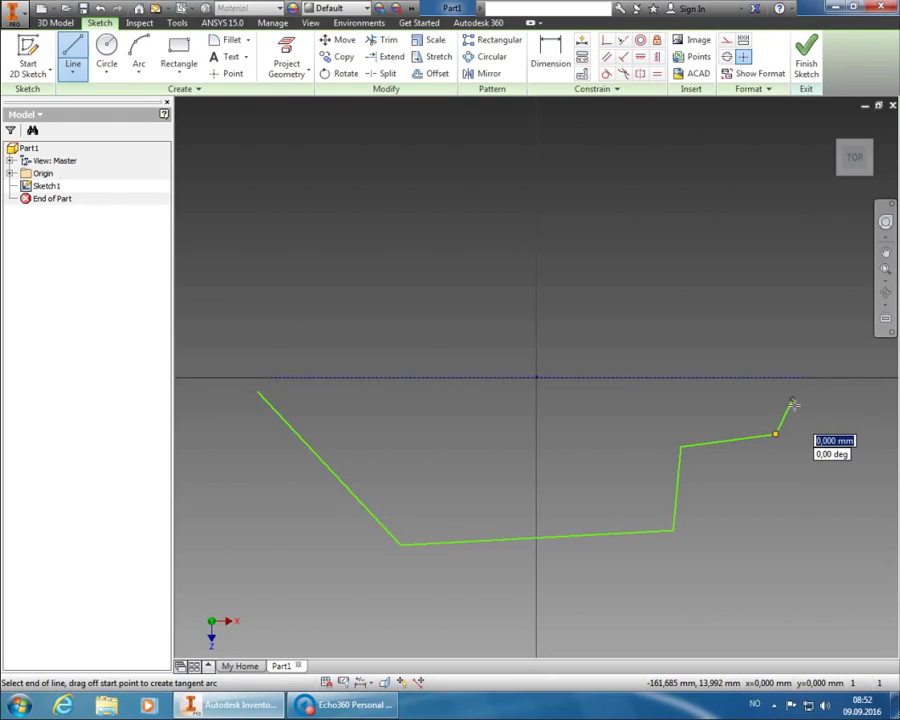
click(791, 401)
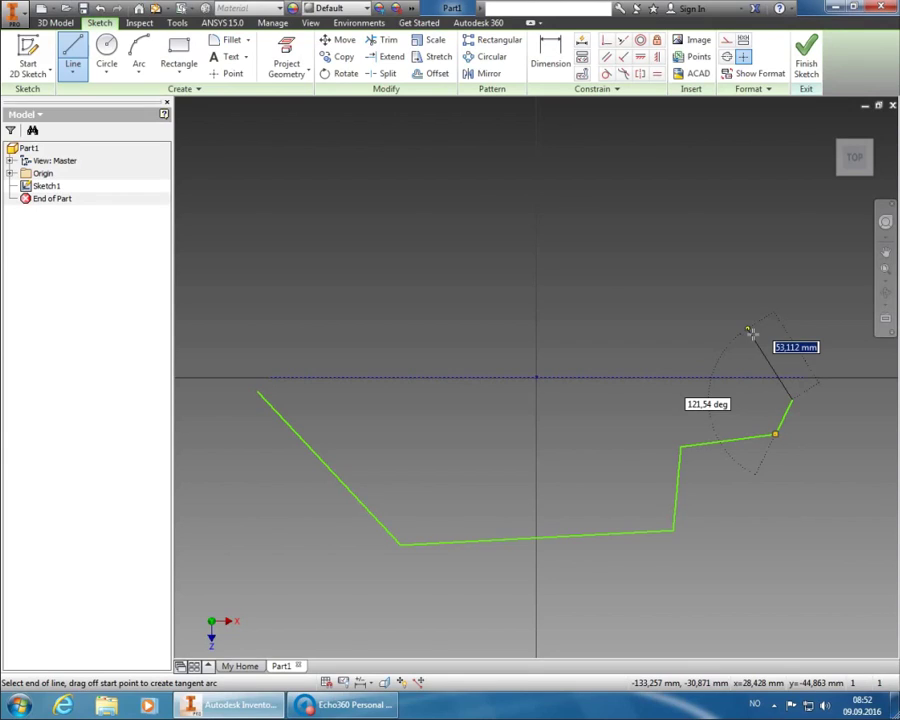
right_click(748, 331)
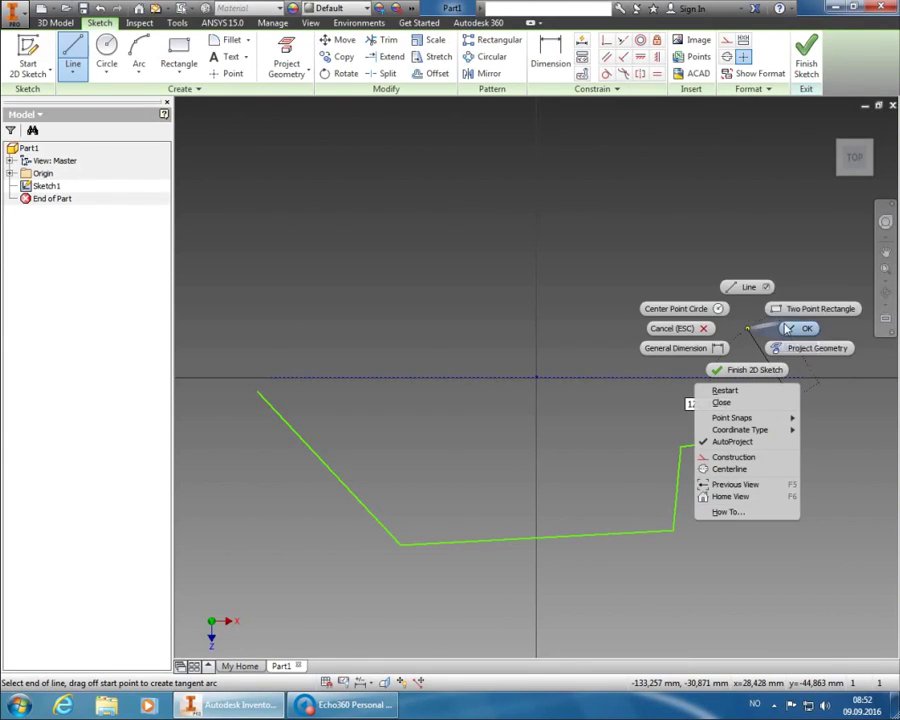
End the Line command with OK, leaving the open line profile below the centerline
click(793, 330)
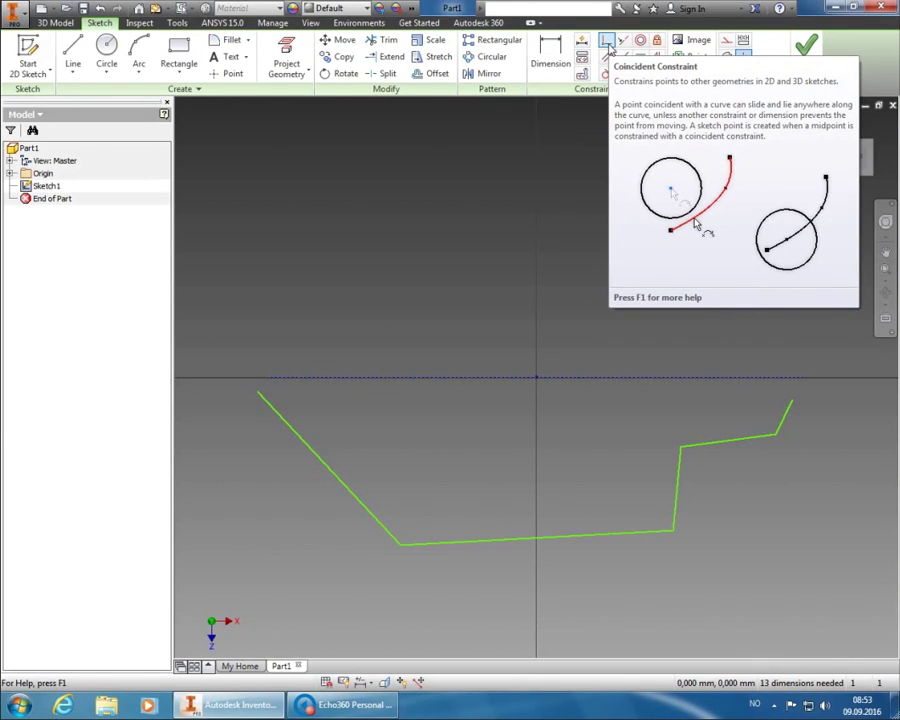
Make the profile's left endpoint coincident with the dashed horizontal centerline
click(608, 43)
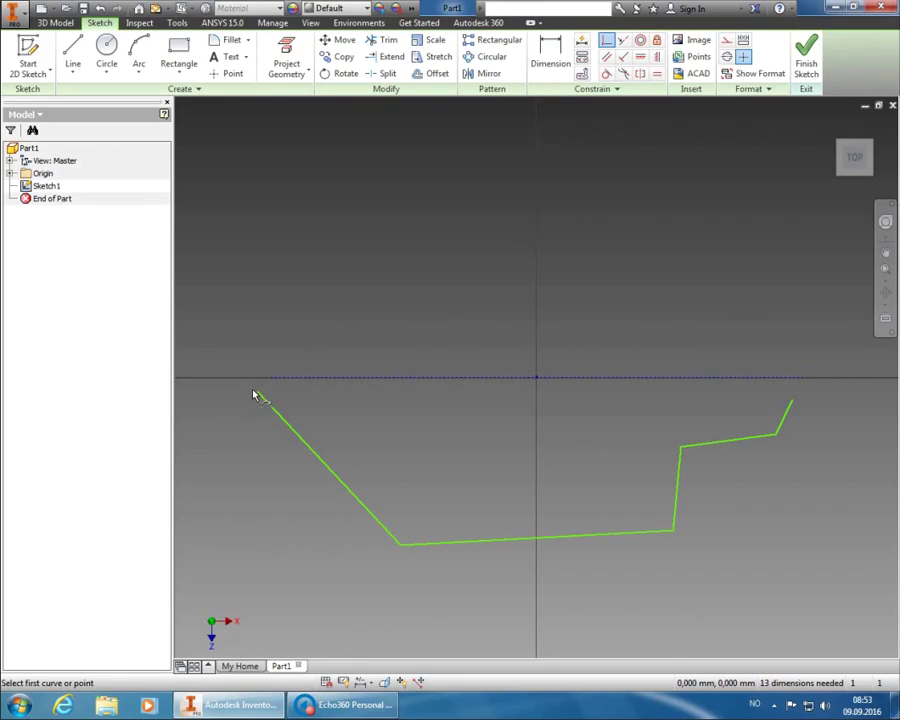
mouse_move(258, 395)
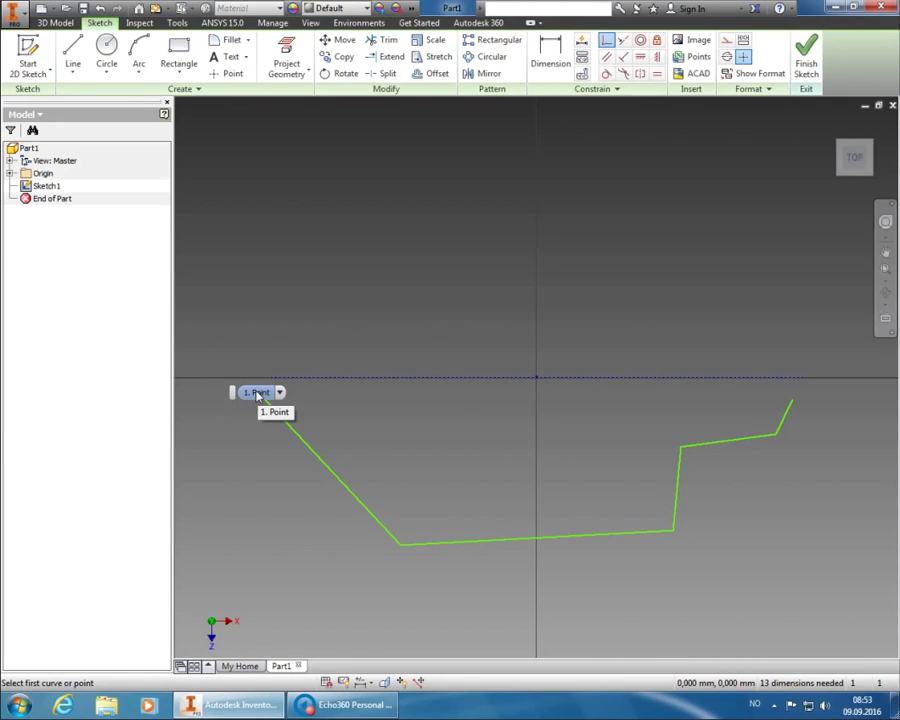
click(258, 394)
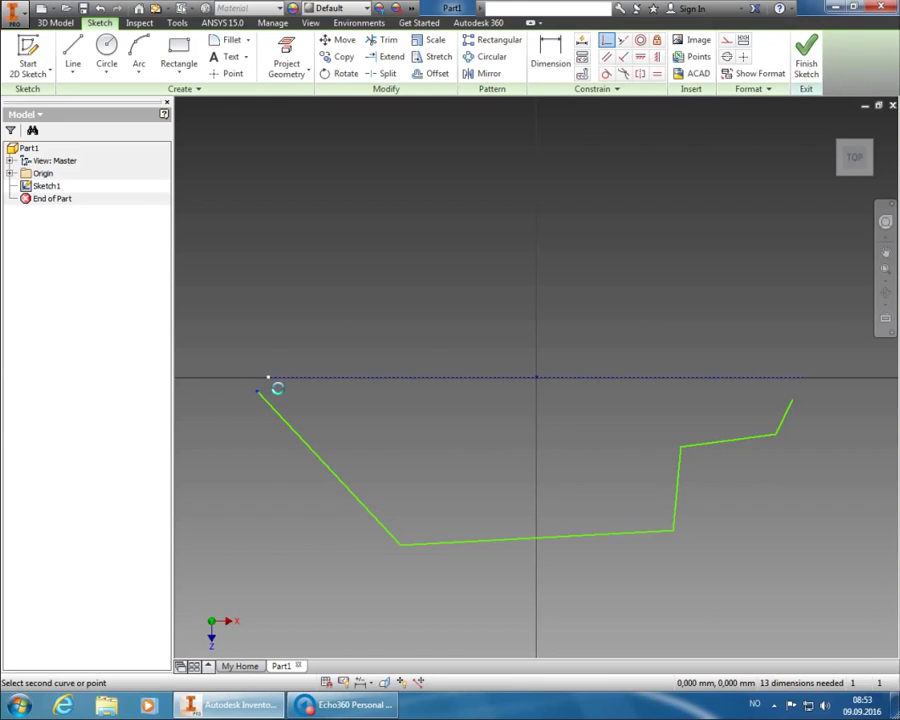
click(268, 378)
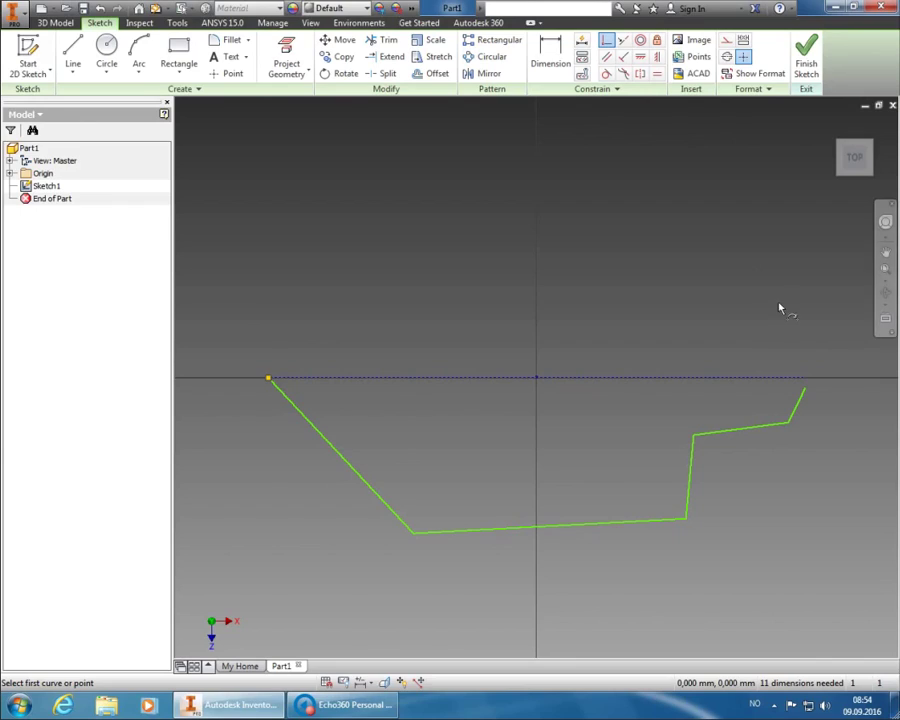
click(805, 389)
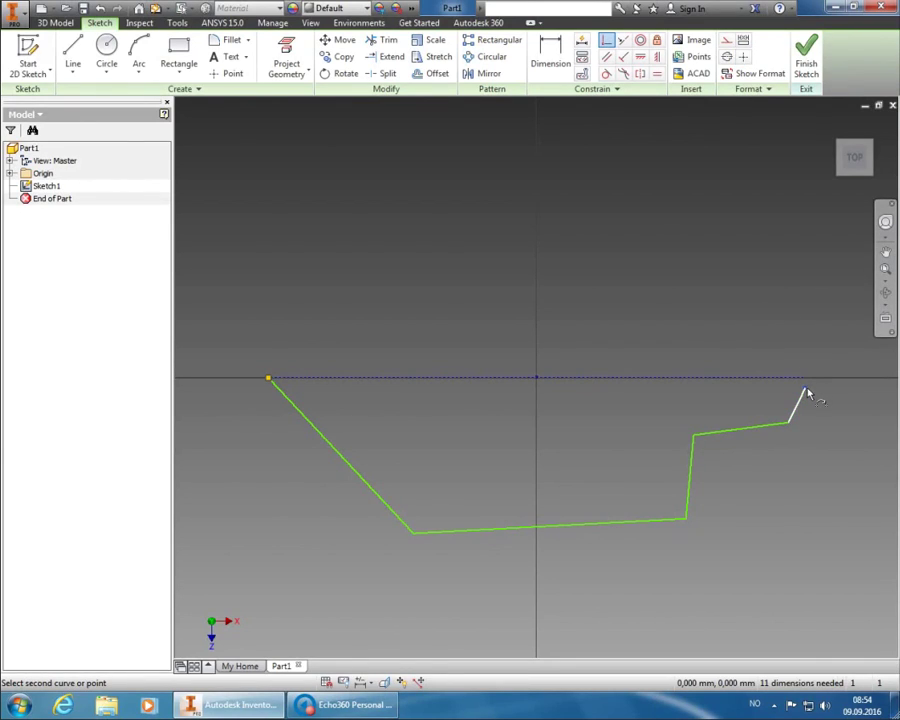
click(806, 383)
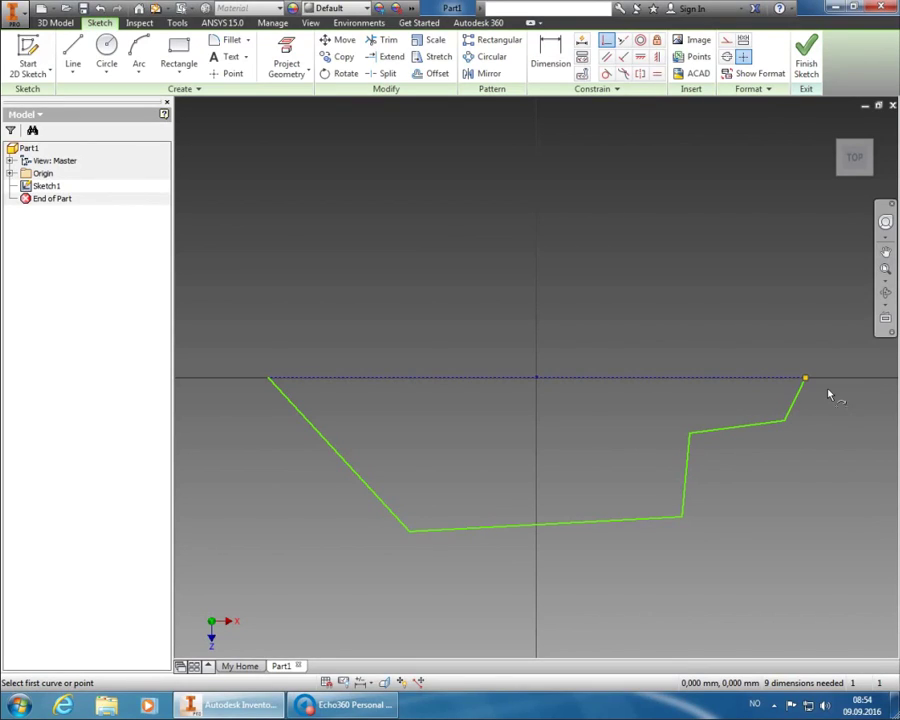
right_click(802, 328)
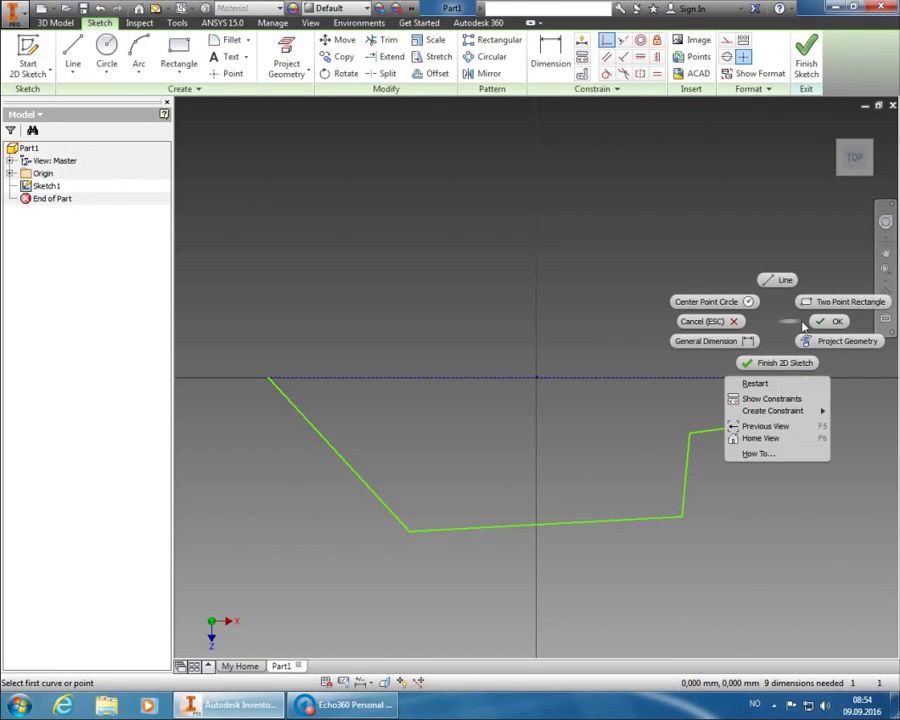
click(815, 324)
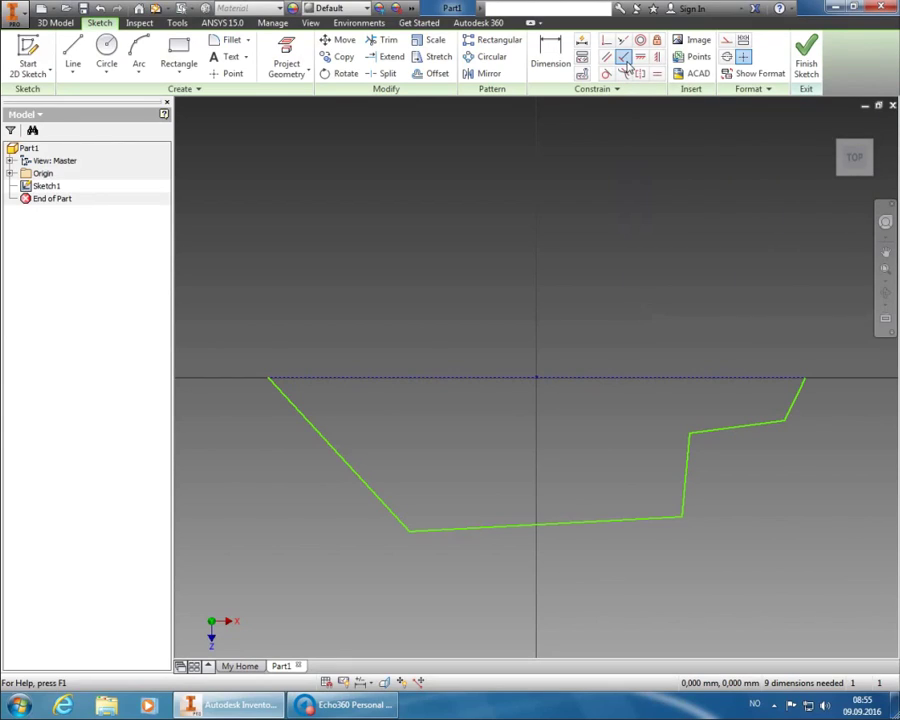
Make the short right end segment perpendicular to the horizontal axis
click(625, 59)
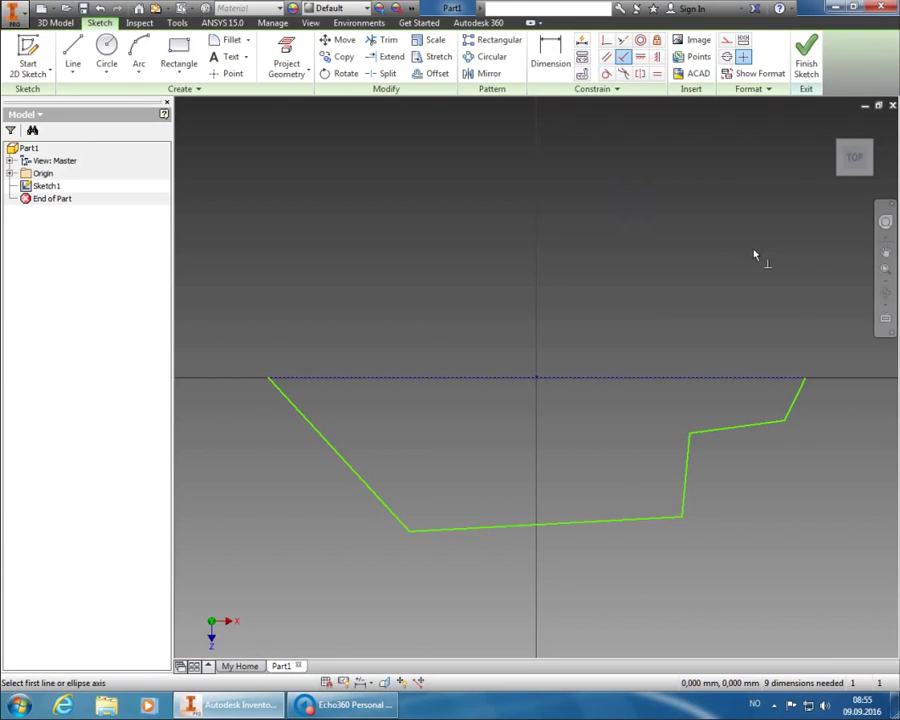
click(801, 397)
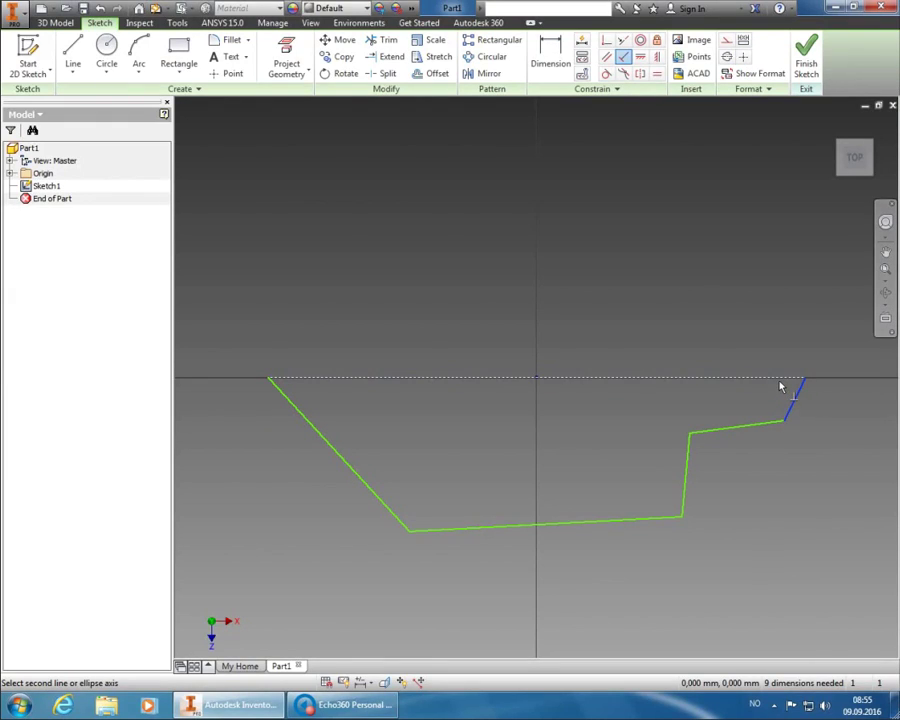
click(782, 385)
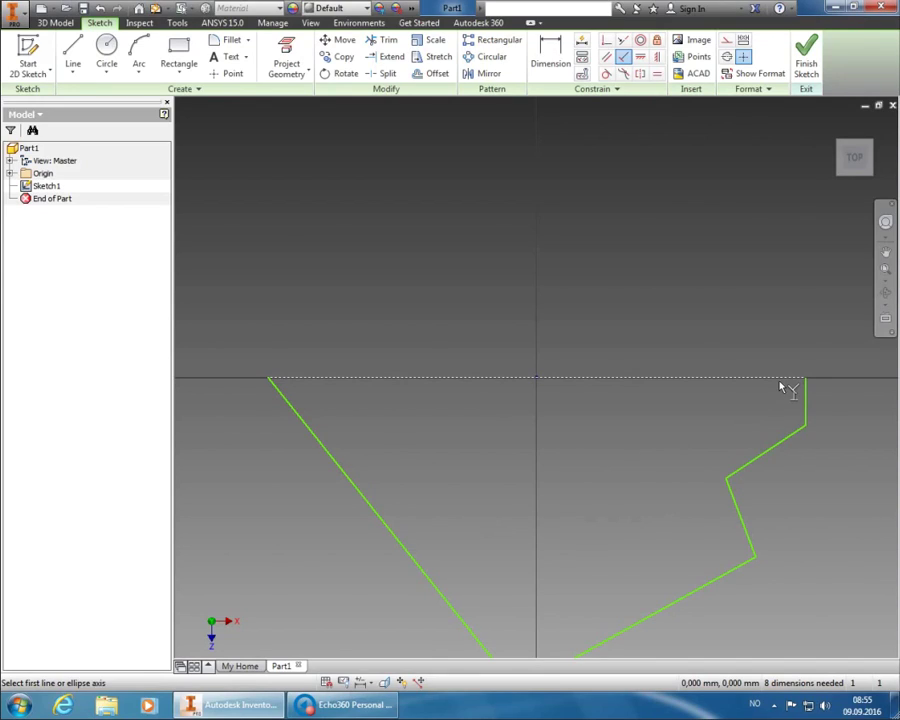
Make the upper step line parallel to the dashed top line so it runs horizontal
click(780, 386)
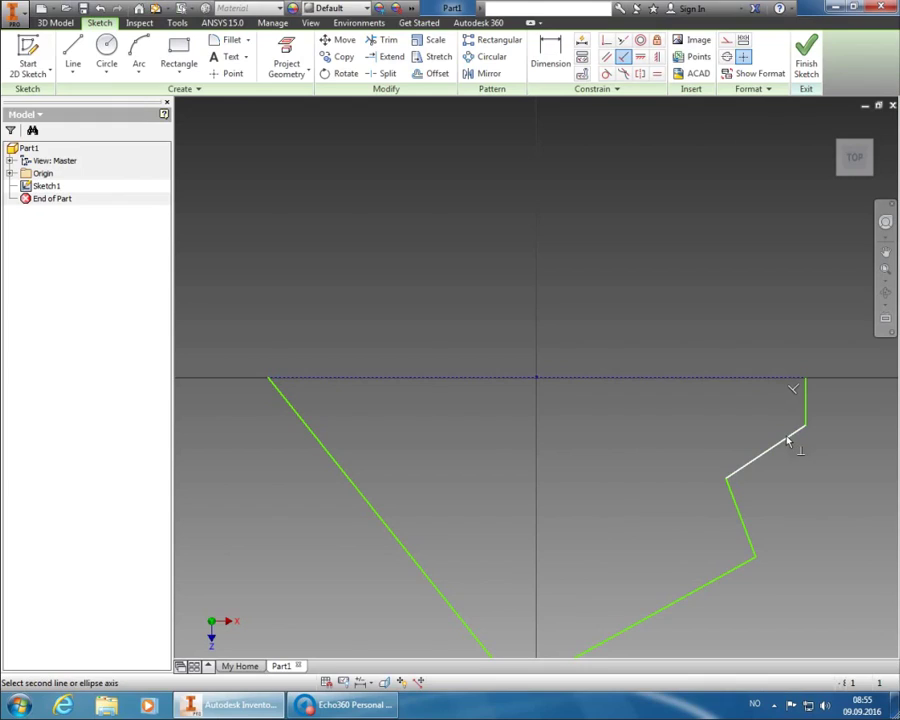
click(787, 441)
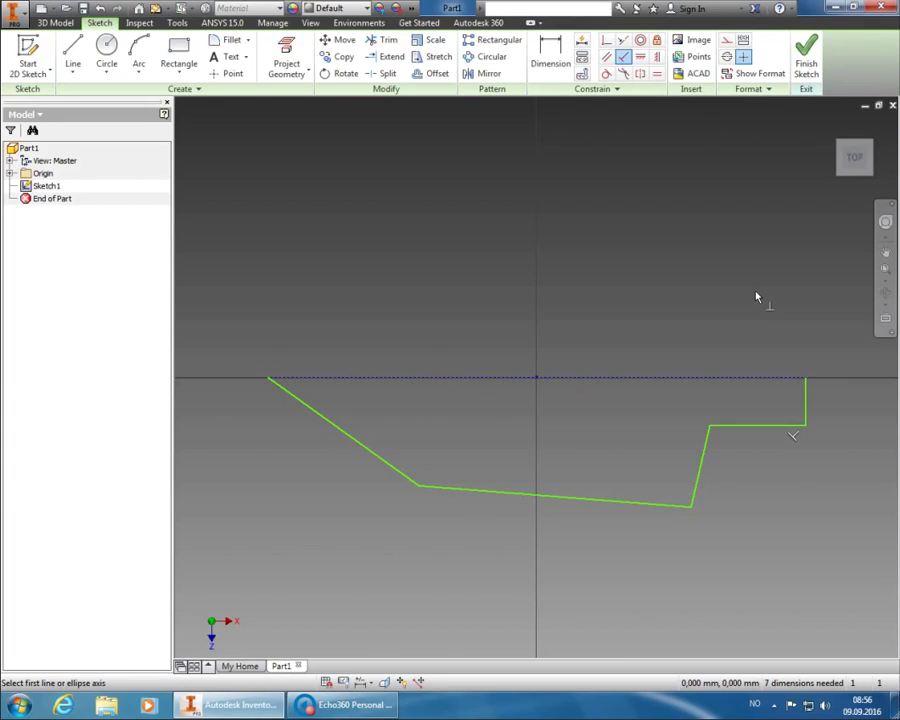
right_click(756, 297)
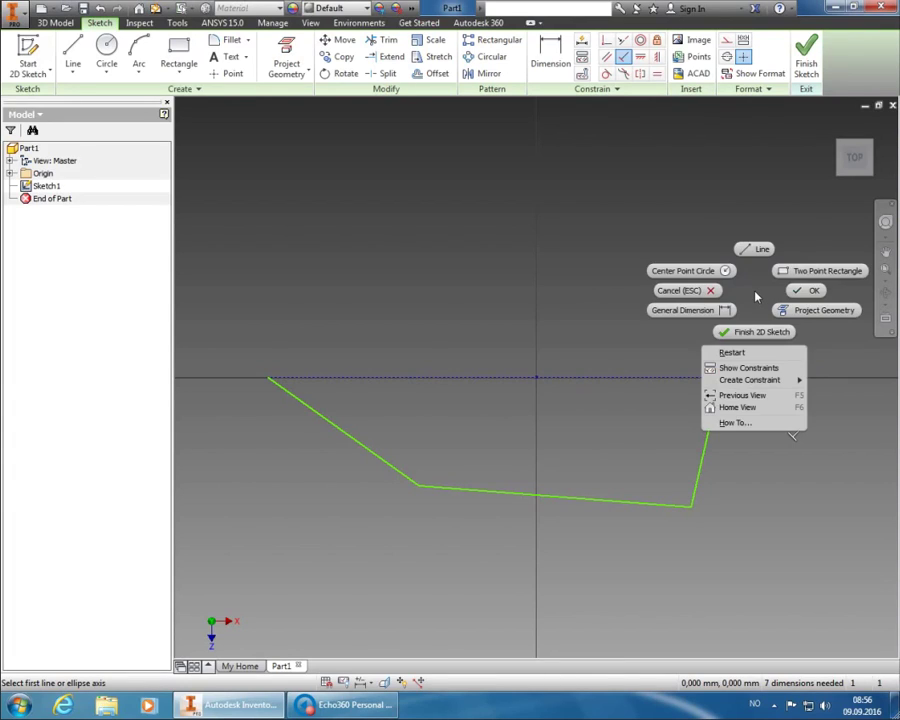
click(797, 292)
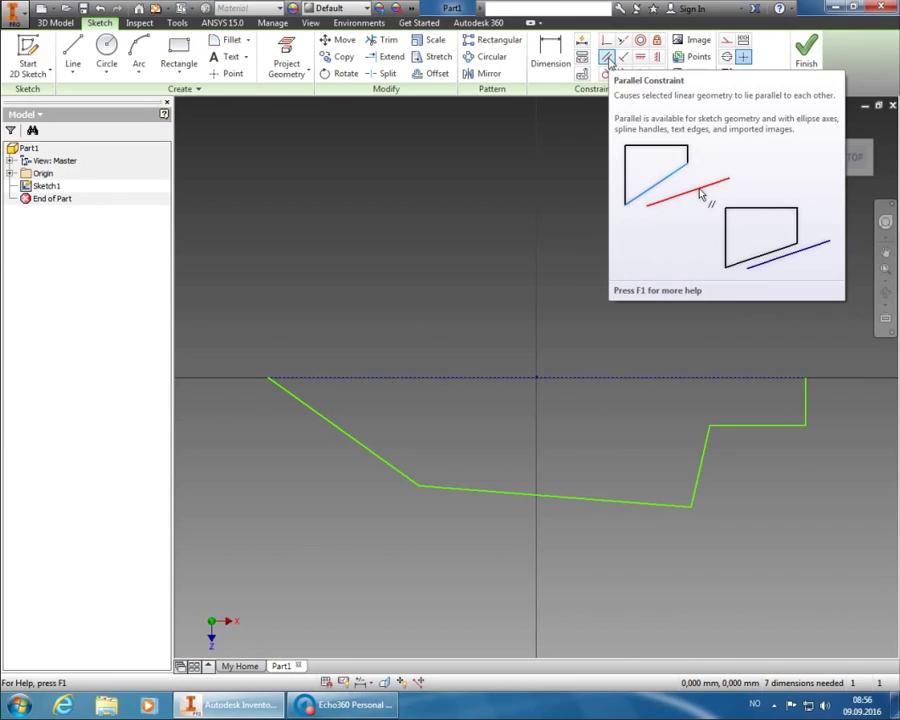
Constrain the slanted step line parallel to the right vertical edge and the bottom line parallel to the top line
click(607, 59)
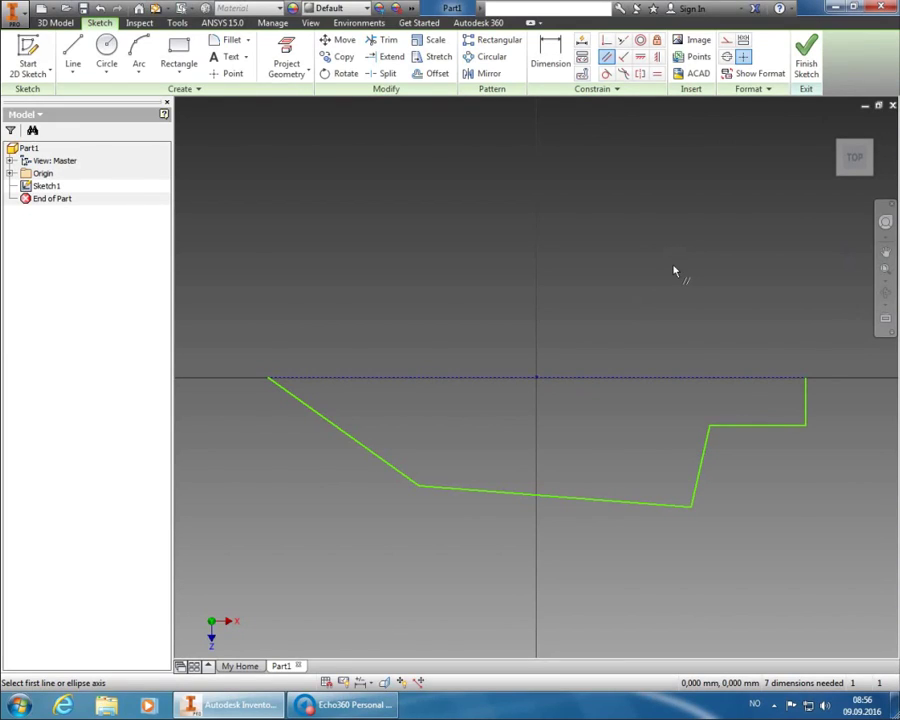
click(703, 460)
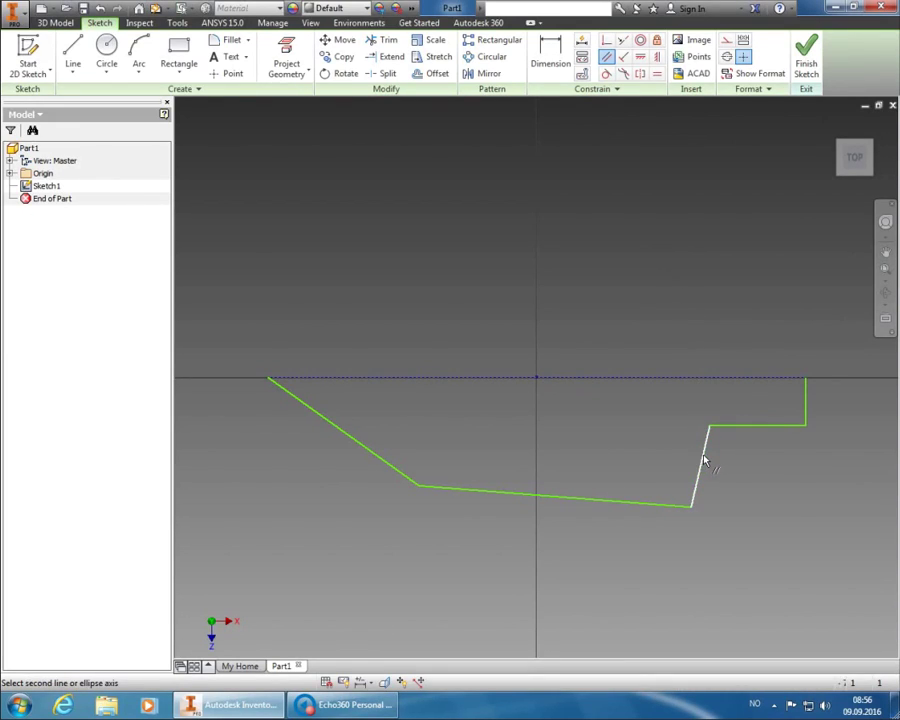
click(703, 460)
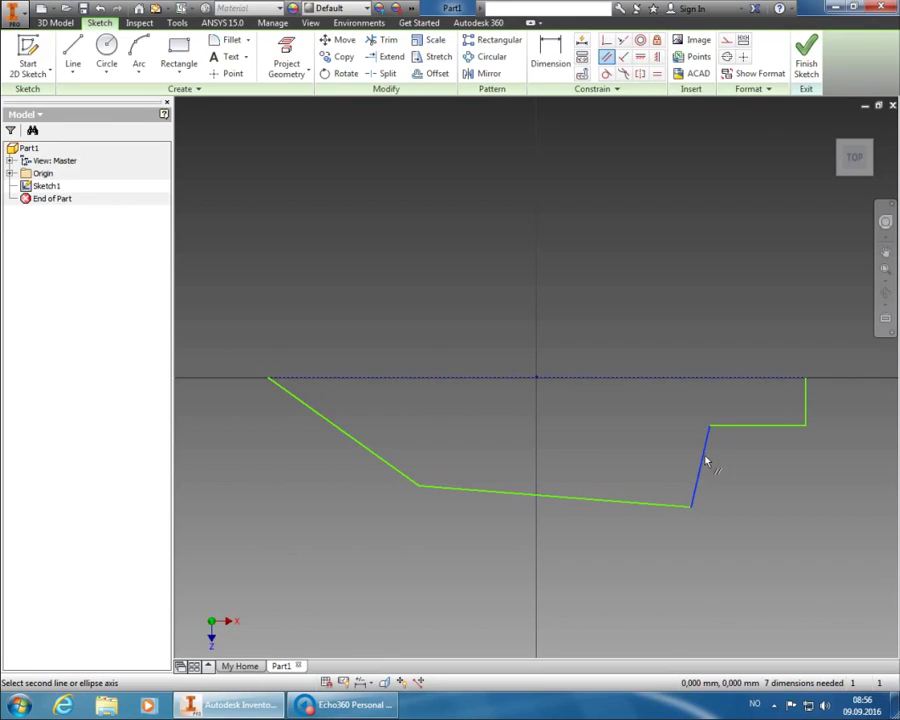
click(806, 408)
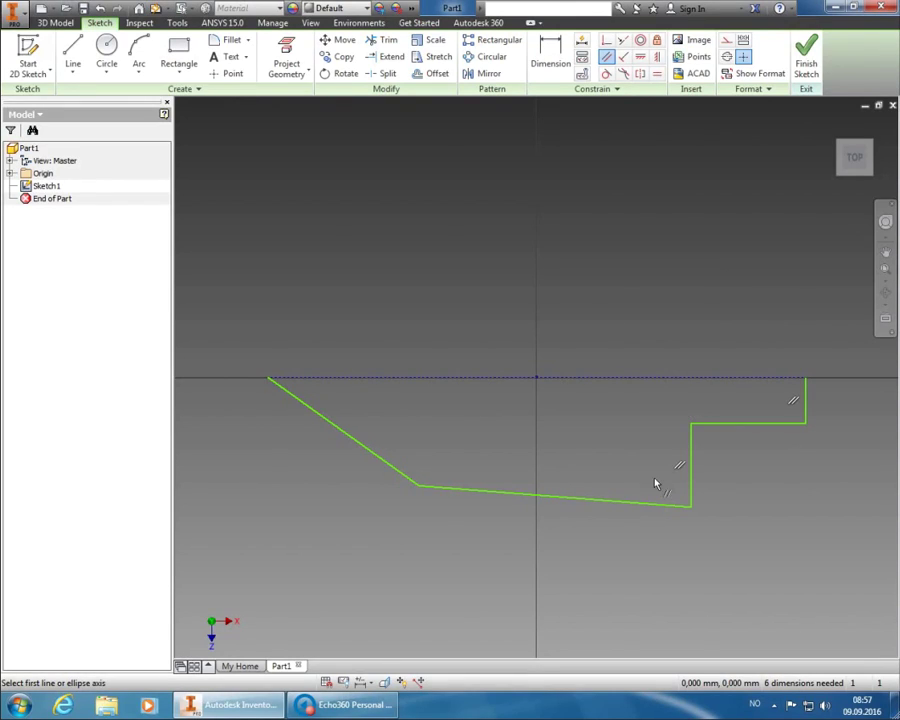
click(653, 503)
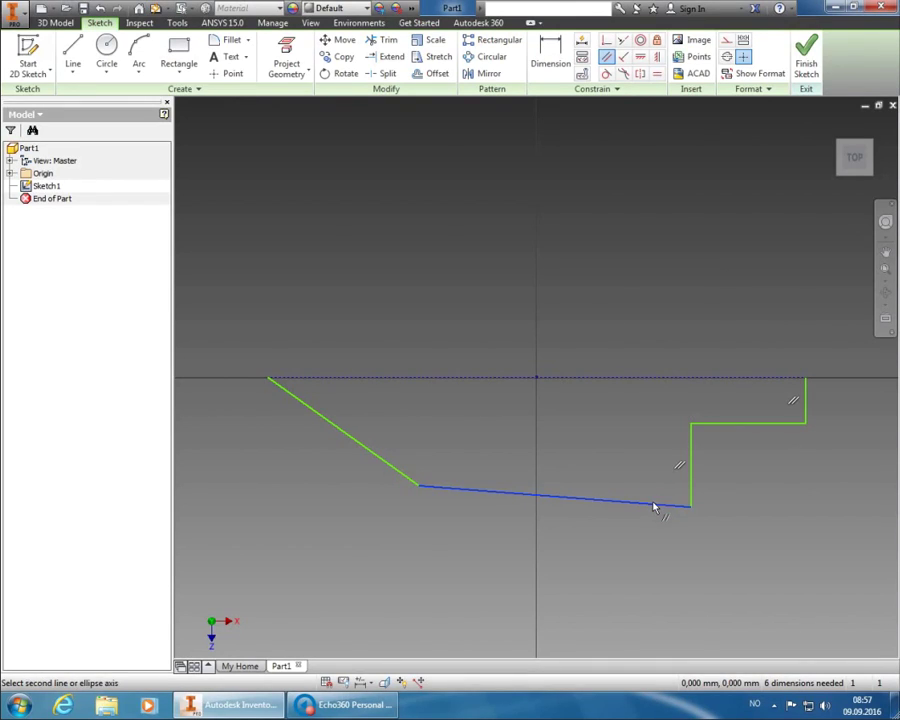
click(653, 384)
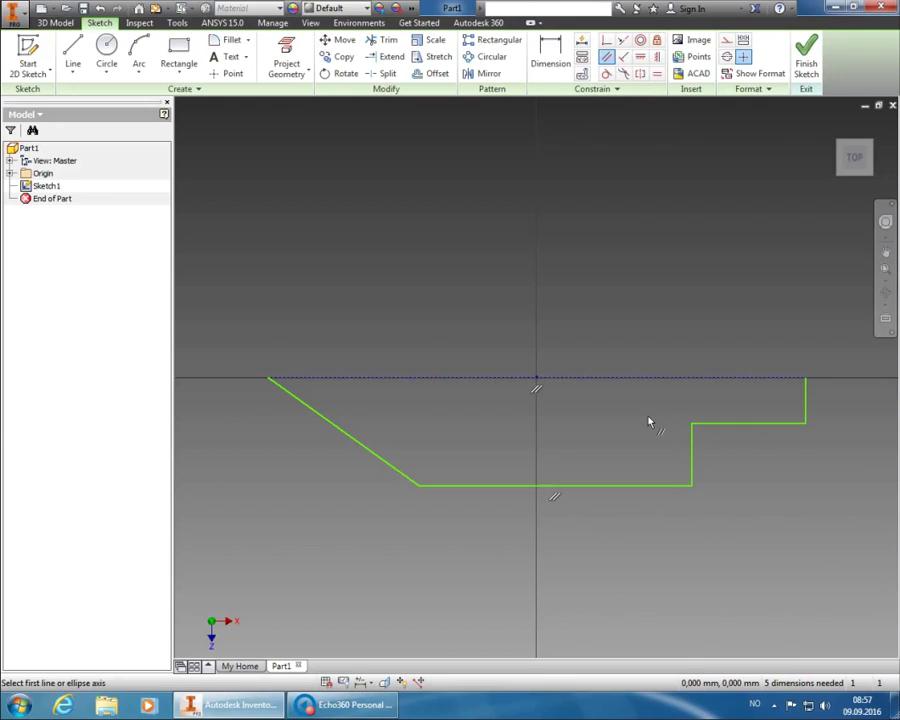
right_click(625, 304)
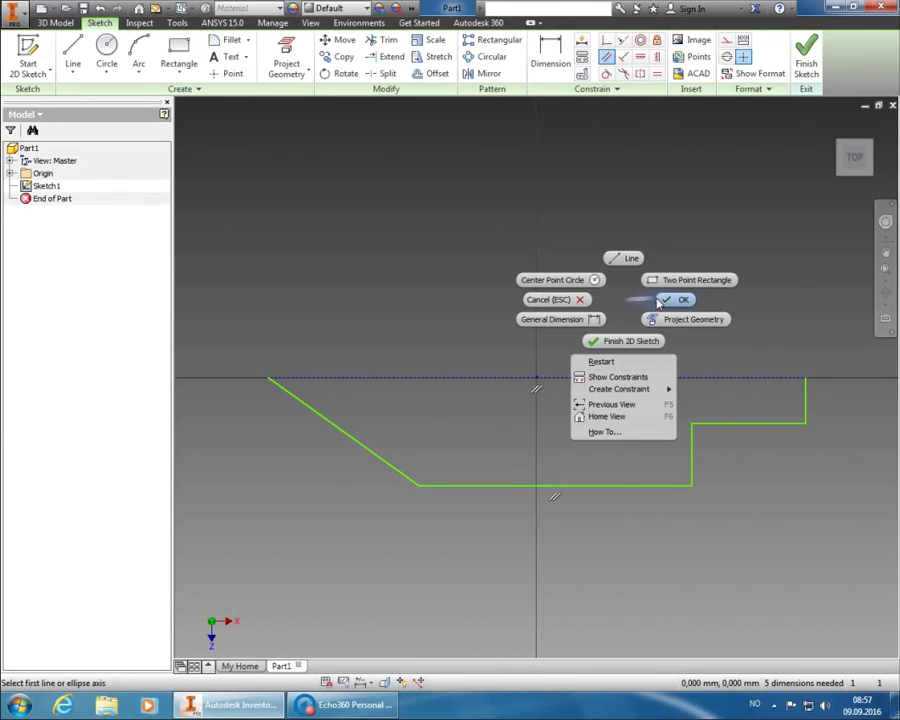
click(667, 302)
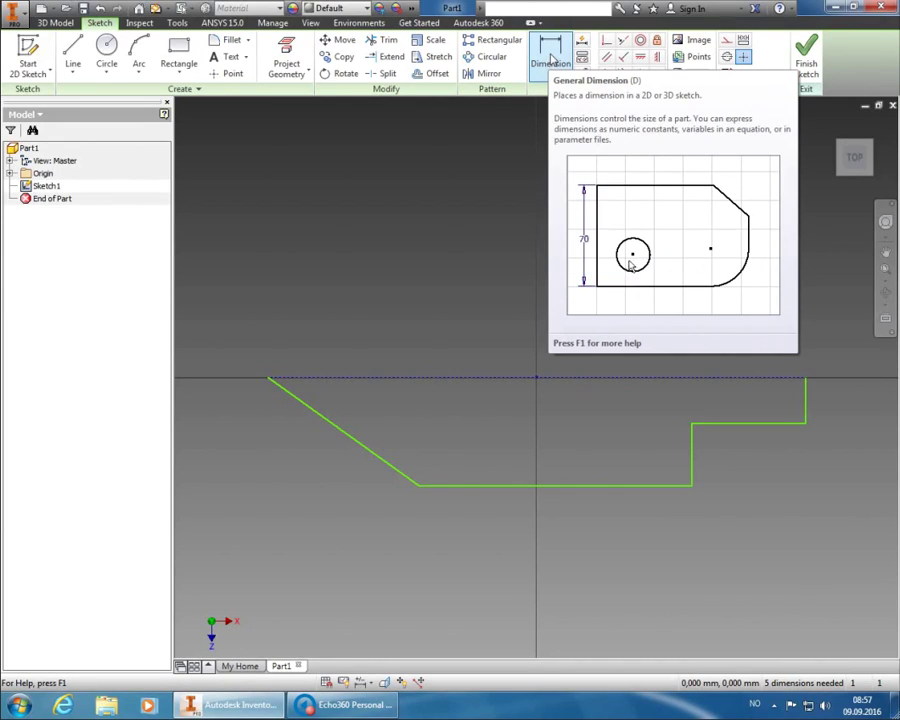
Place a vertical dimension (68.361 mm) from the dashed centerline to the bottom line
click(554, 72)
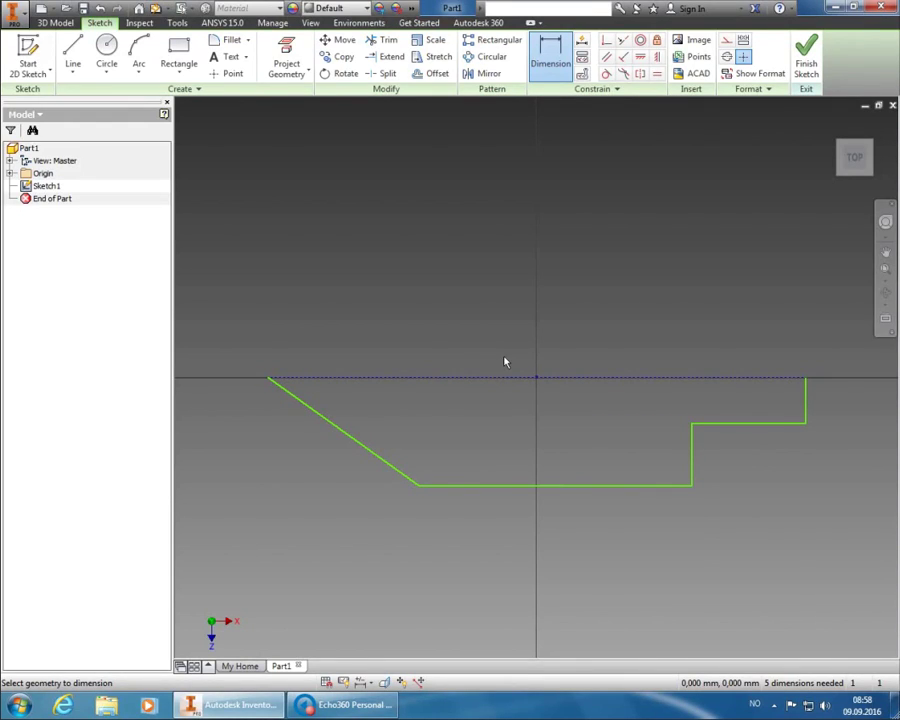
click(595, 379)
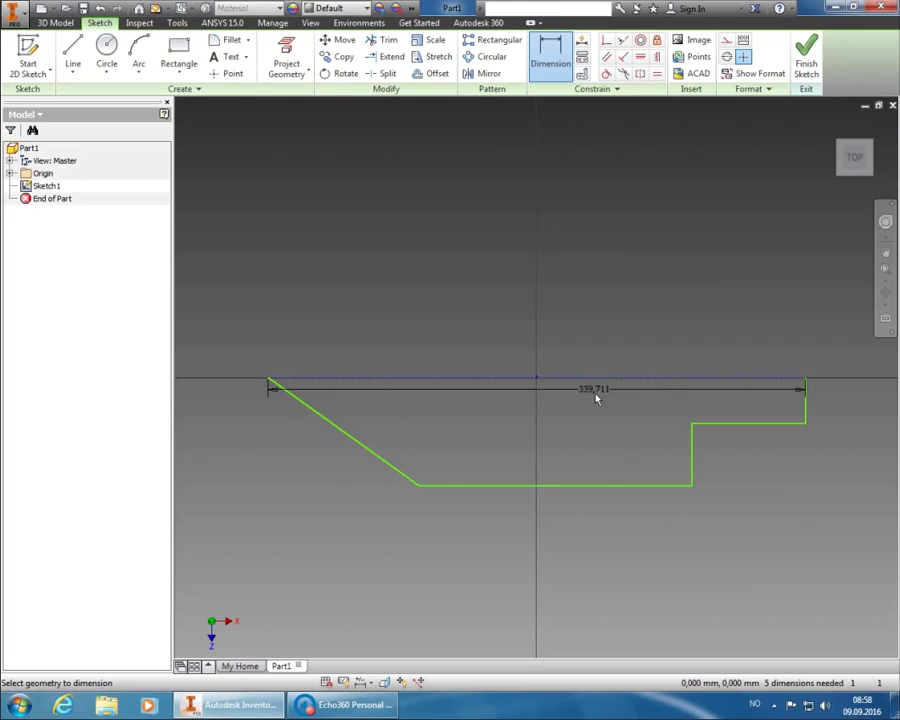
click(595, 487)
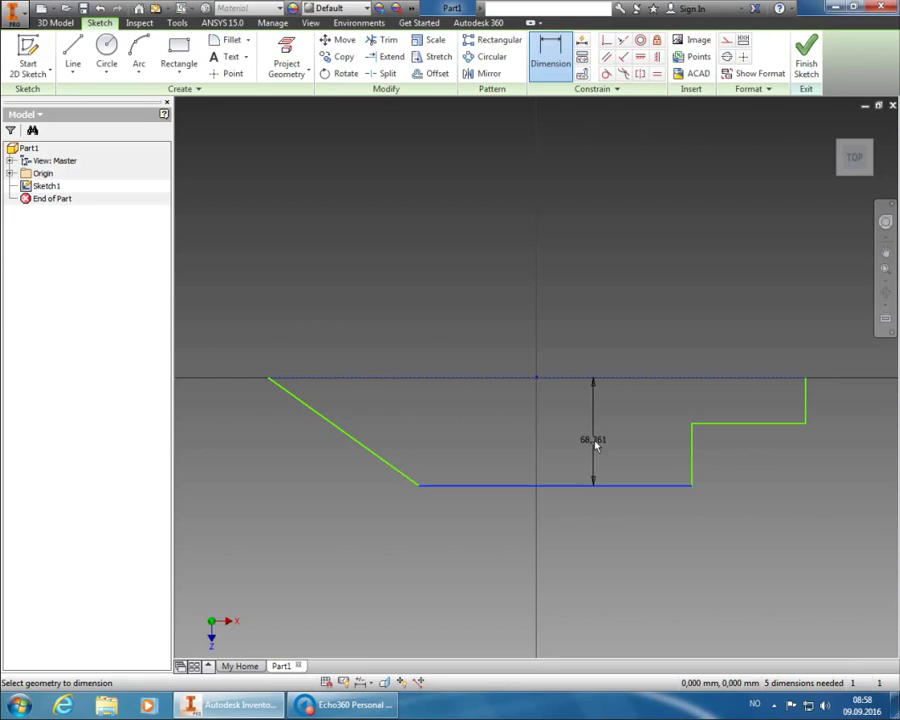
click(595, 446)
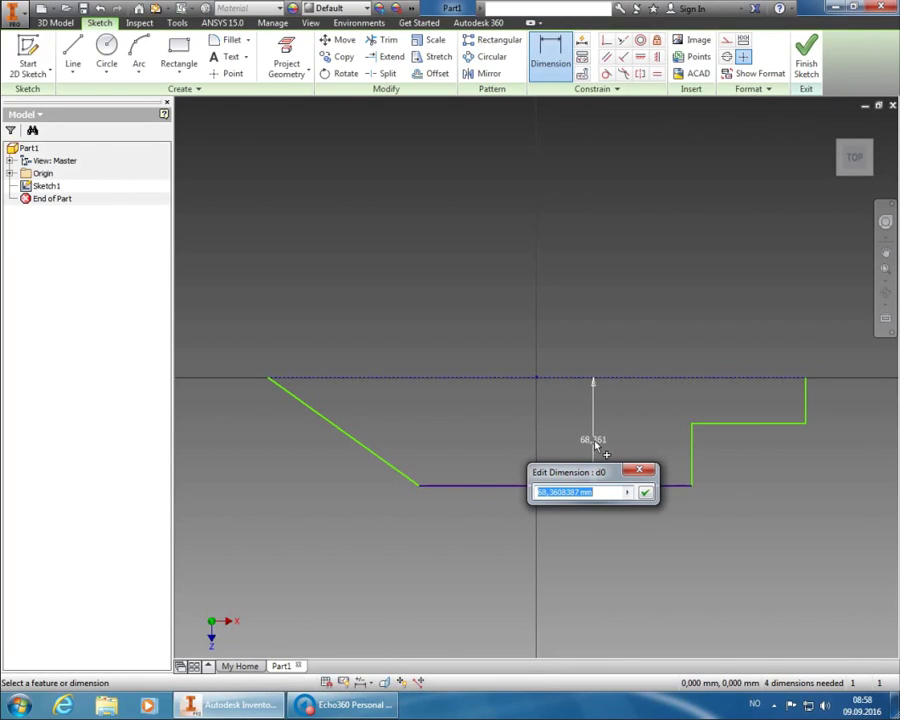
Change the centerline-to-bottom-line depth dimension to 90 mm
text(90)
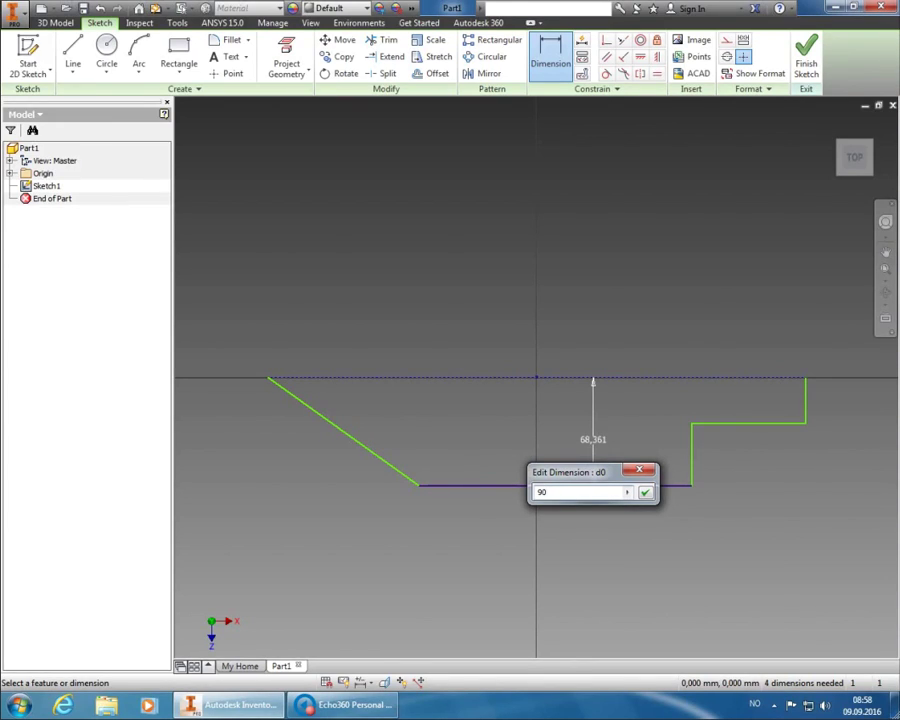
click(645, 494)
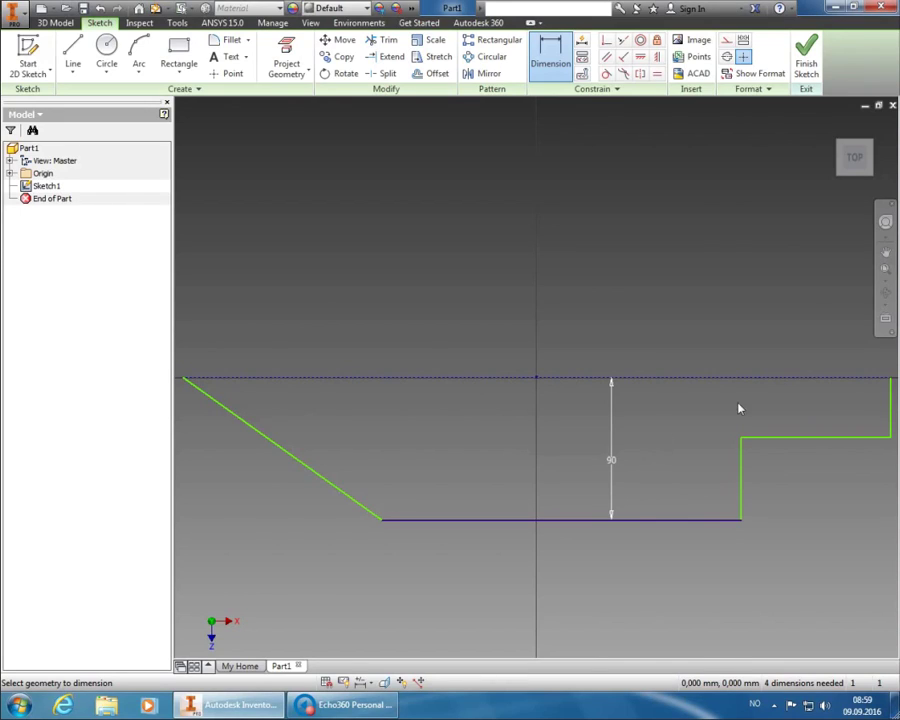
Dimension the right-hand step's depth from the dashed centerline as 60/2 (30 mm)
click(846, 387)
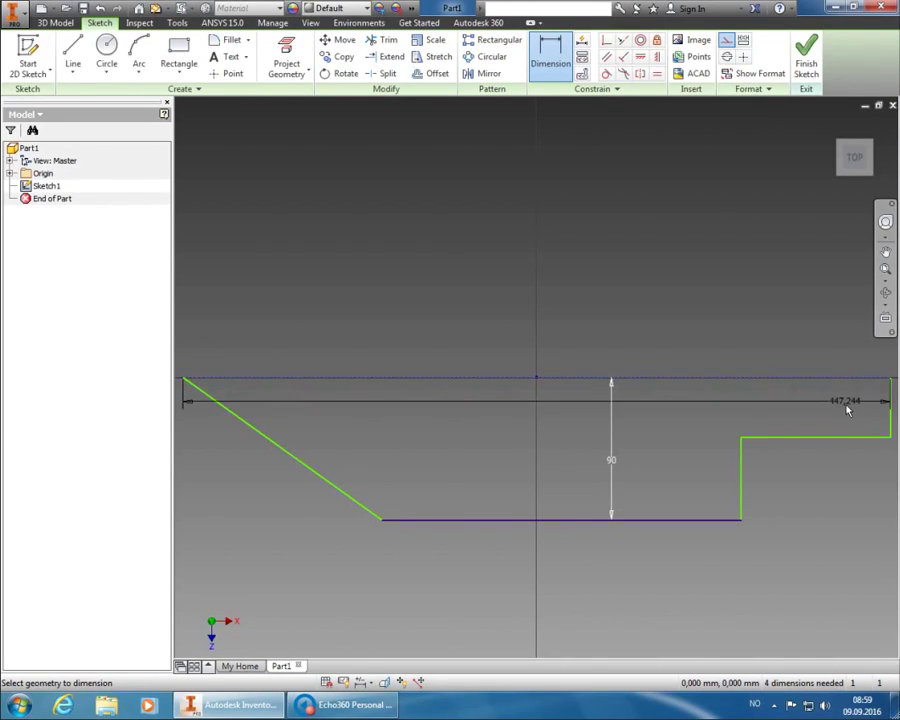
click(842, 437)
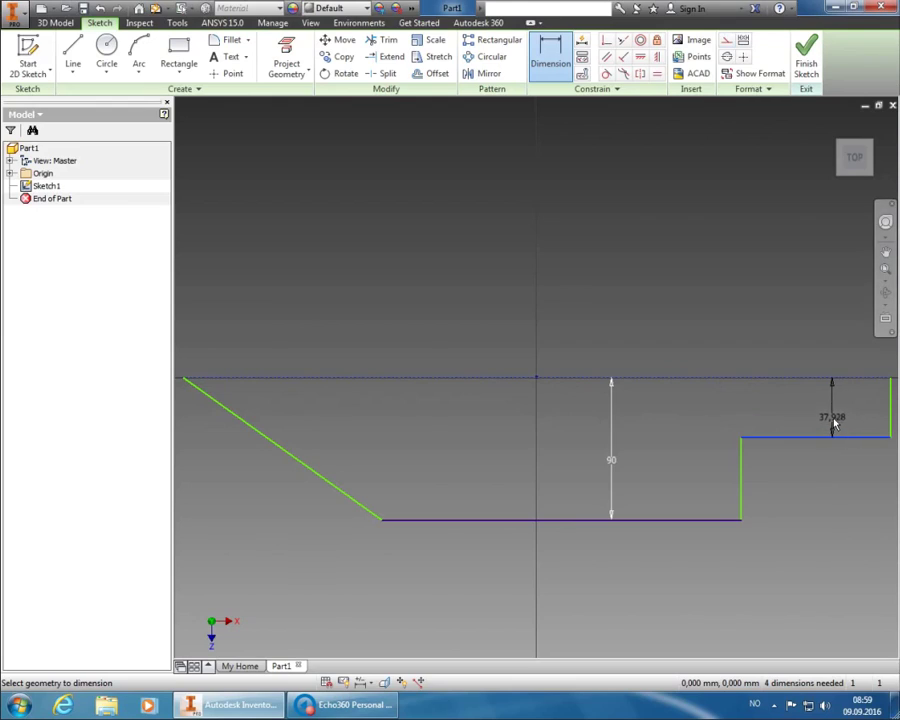
click(826, 420)
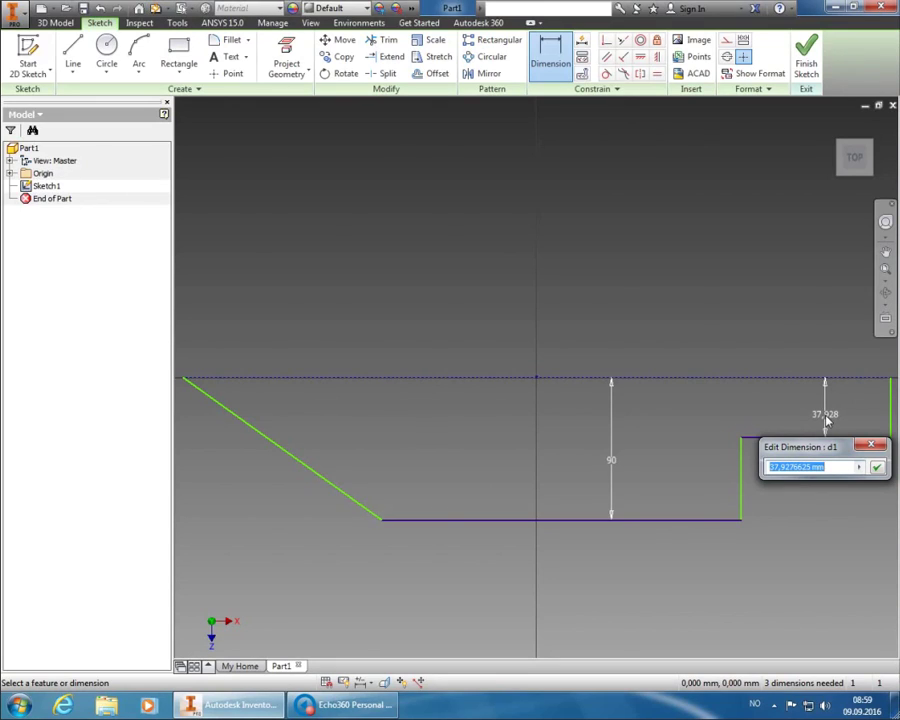
text(30)
key(BackSpace)
key(BackSpace)
text(60)
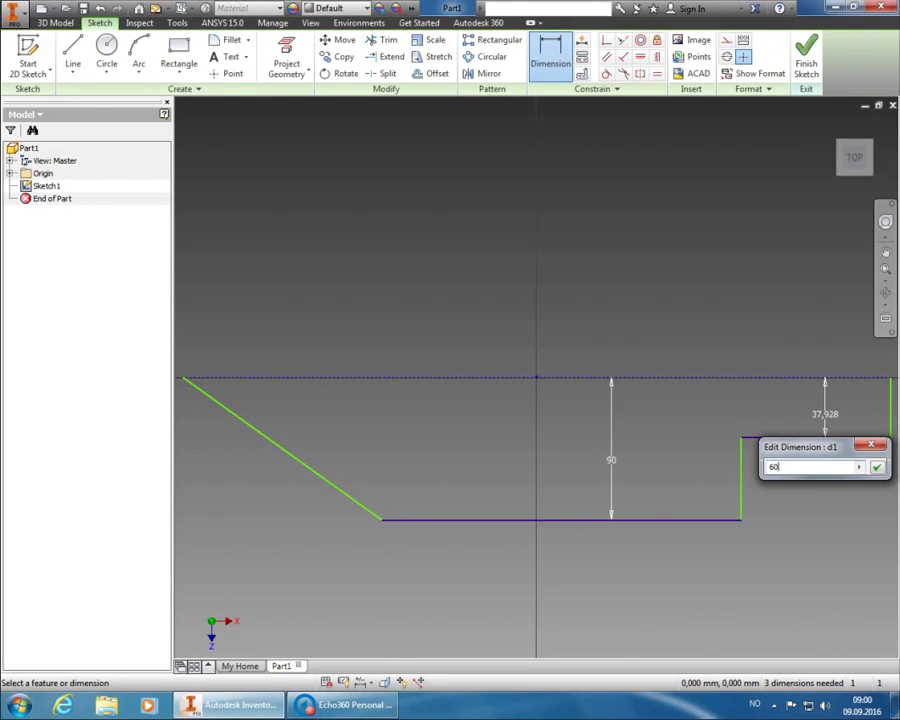
text(/2)
click(877, 467)
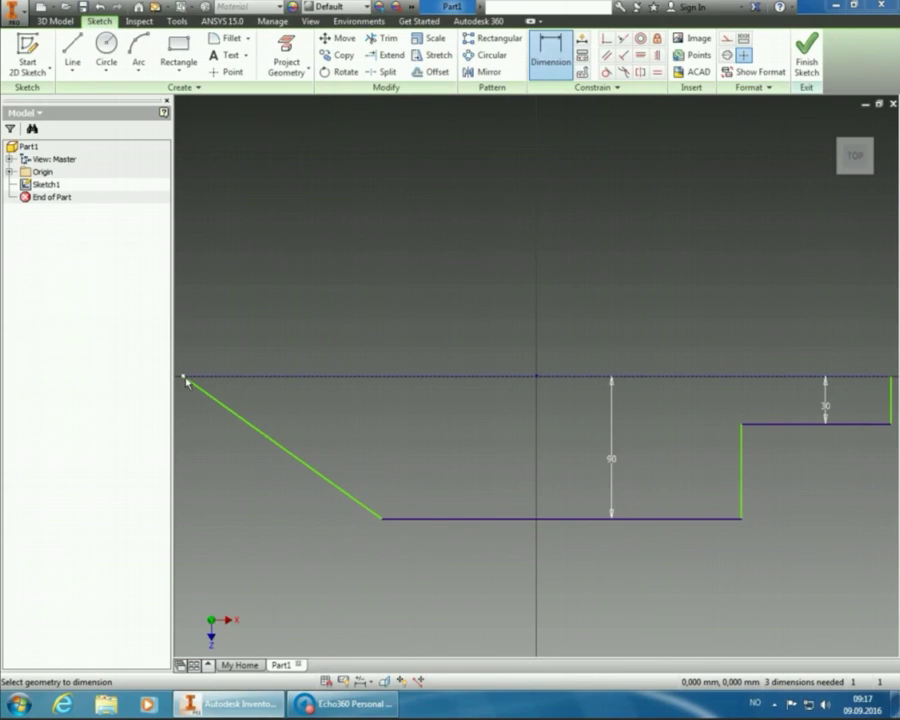
Add a 70 mm horizontal dimension spanning the sloped line's run
mouse_move(185, 381)
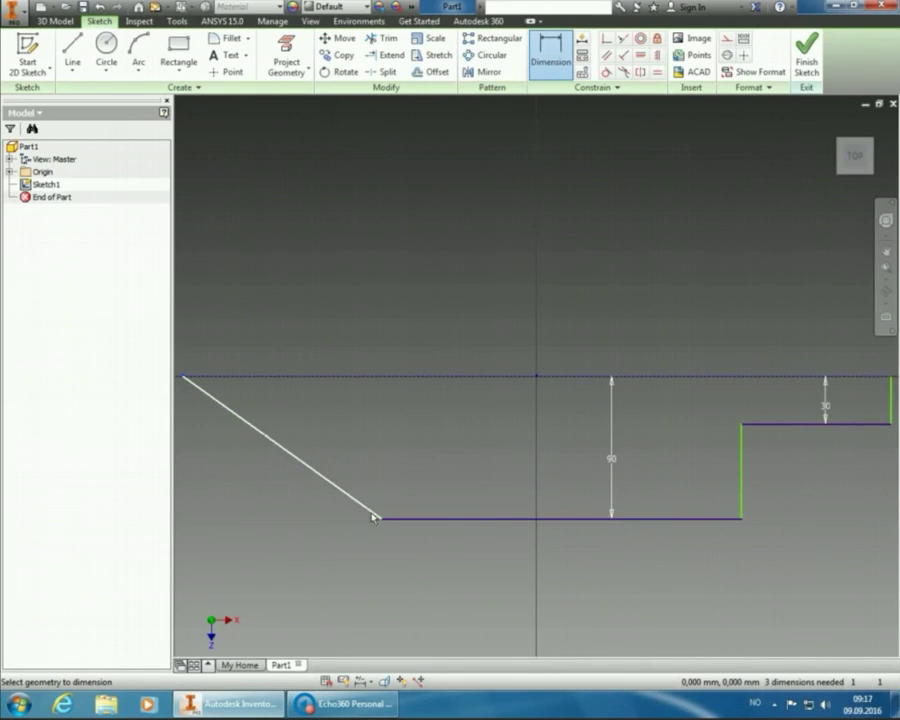
mouse_move(380, 521)
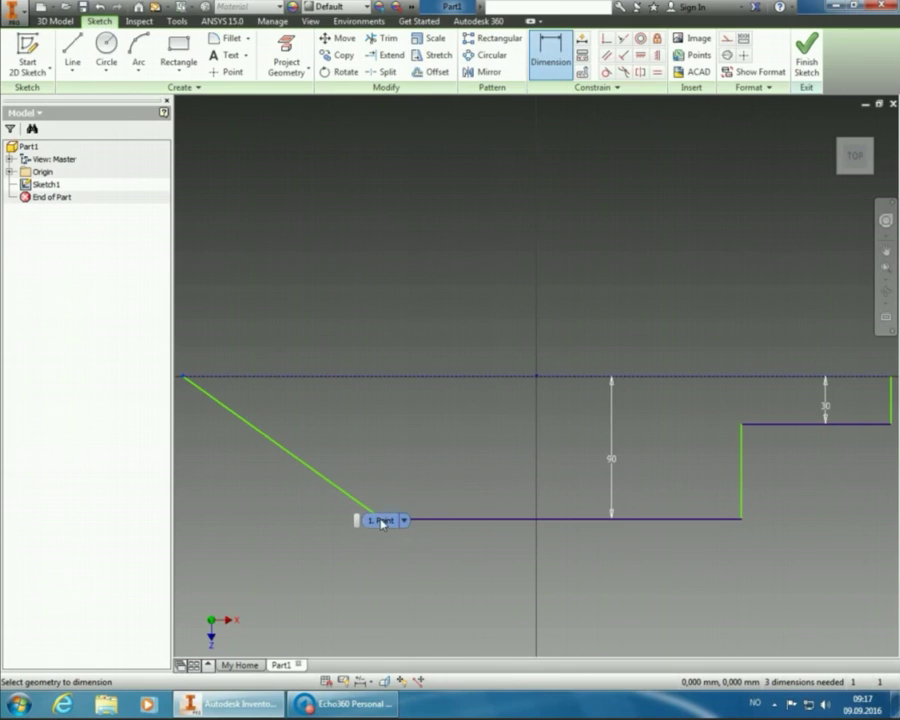
click(380, 521)
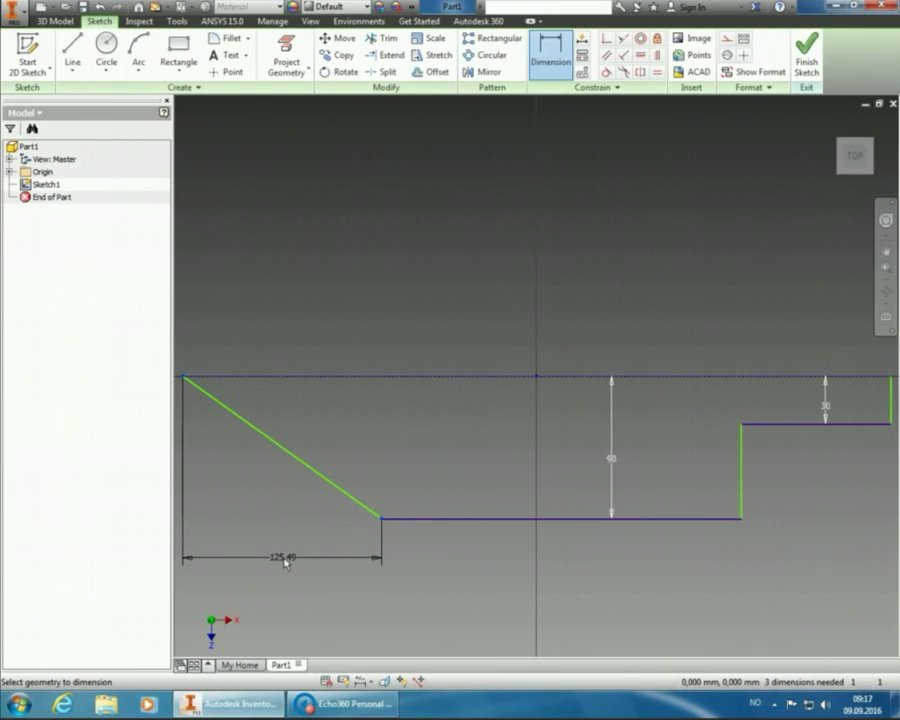
click(285, 562)
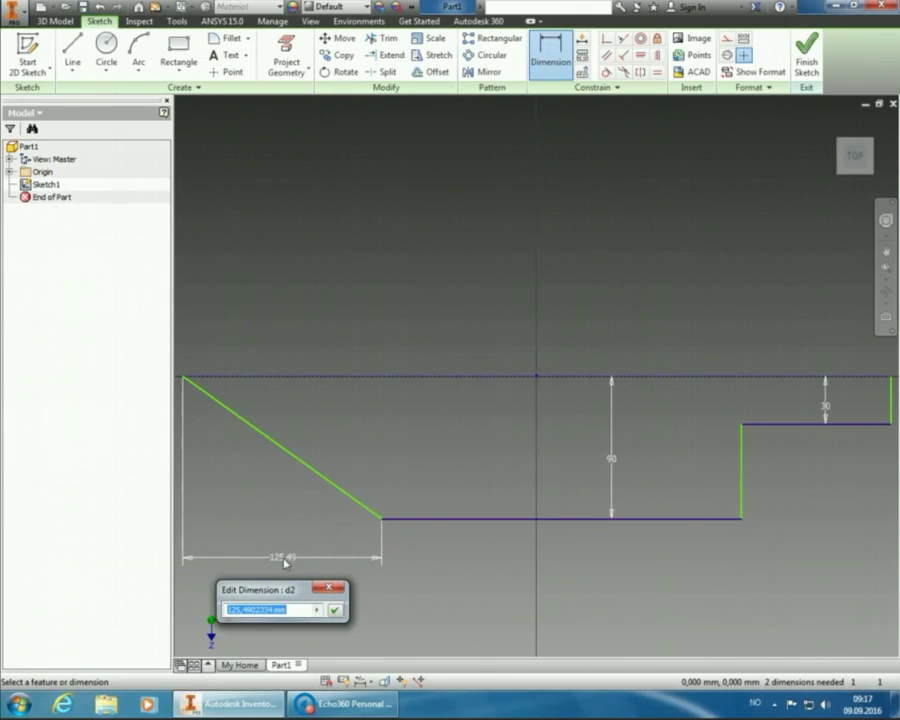
text(70)
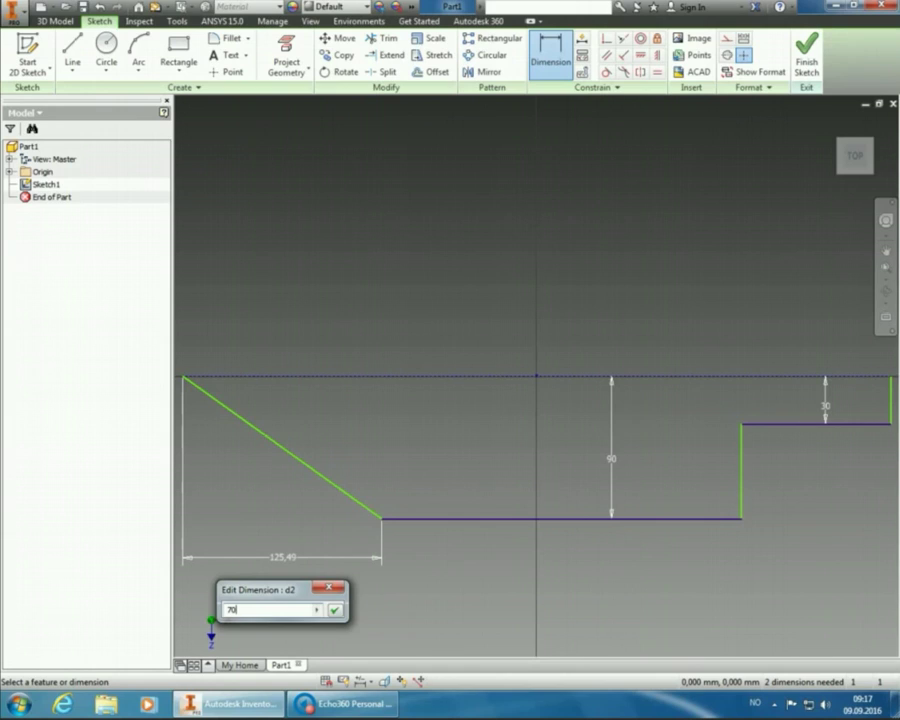
key(Return)
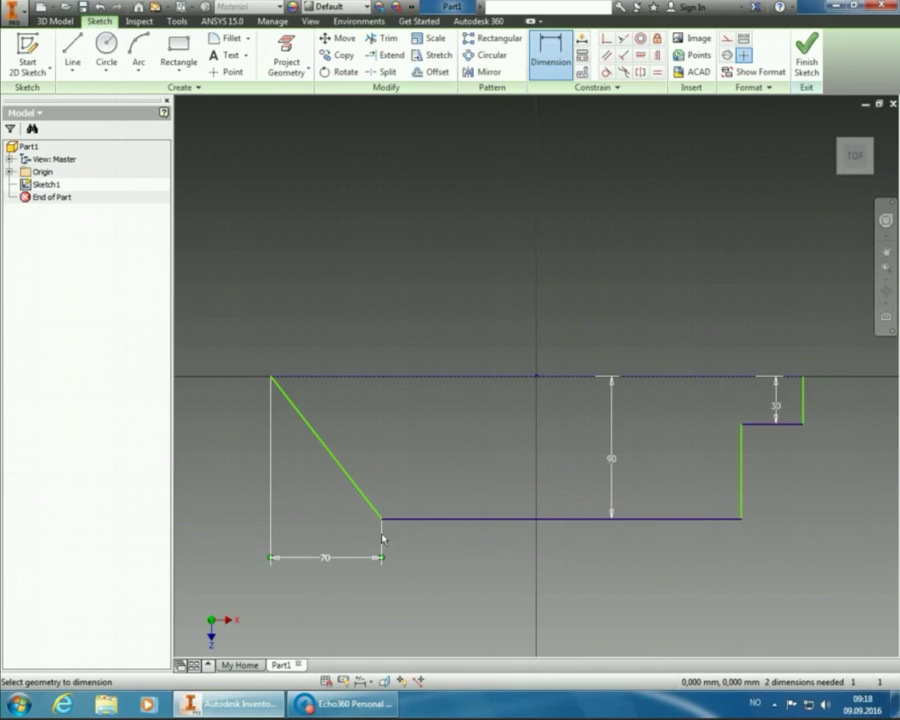
mouse_move(382, 524)
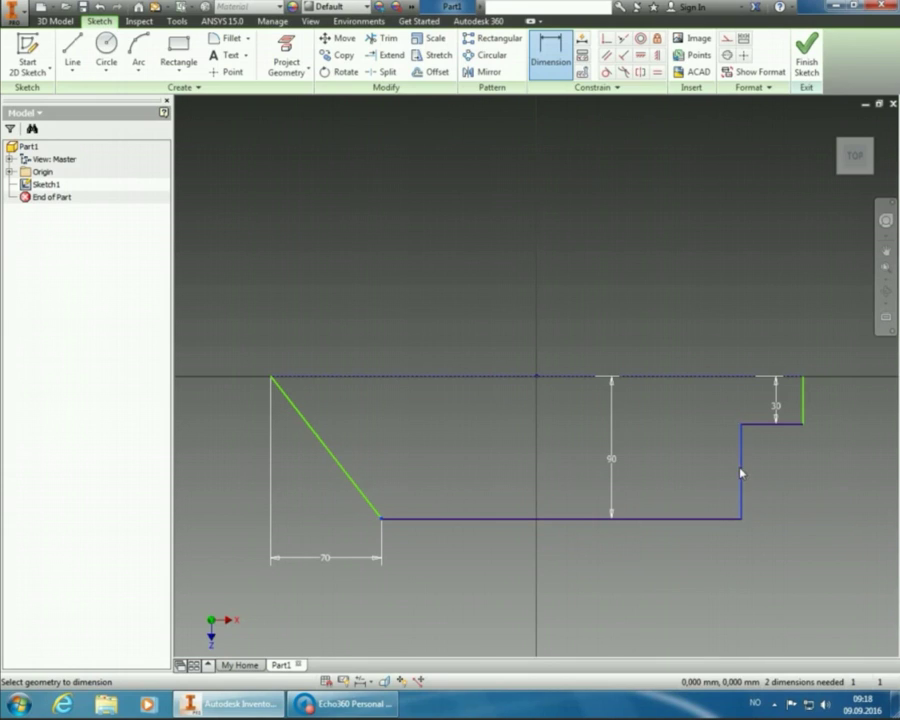
Dimension the profile's bottom horizontal line to 130 mm
click(700, 519)
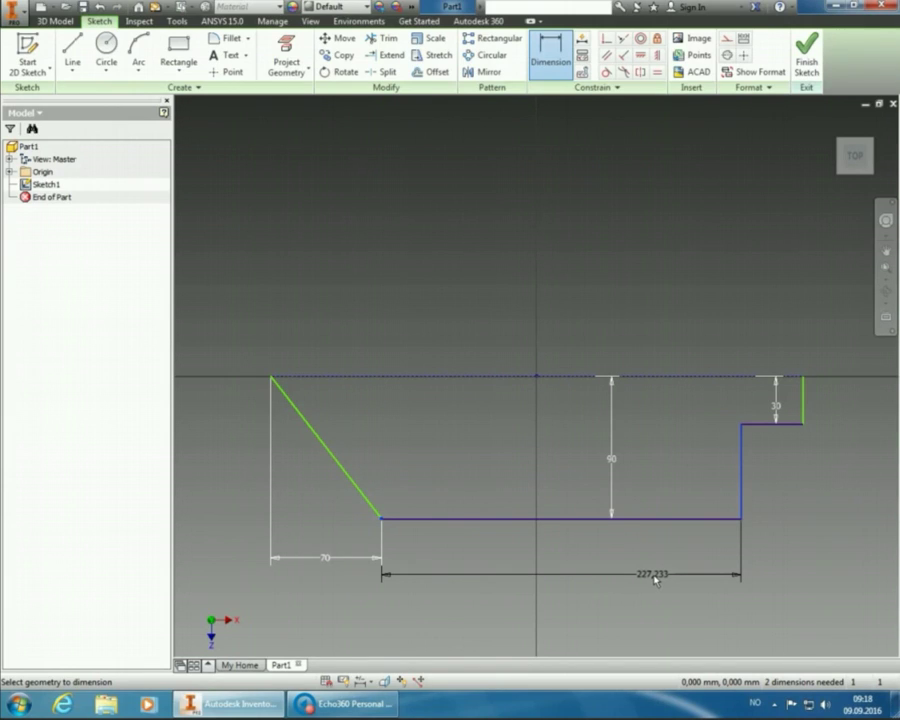
click(655, 578)
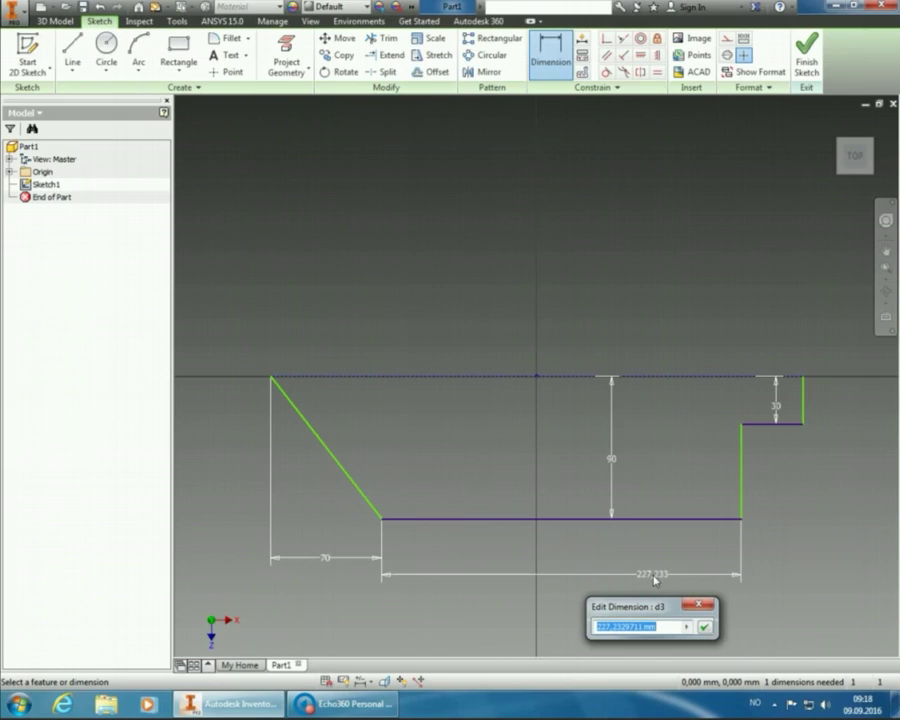
text(13)
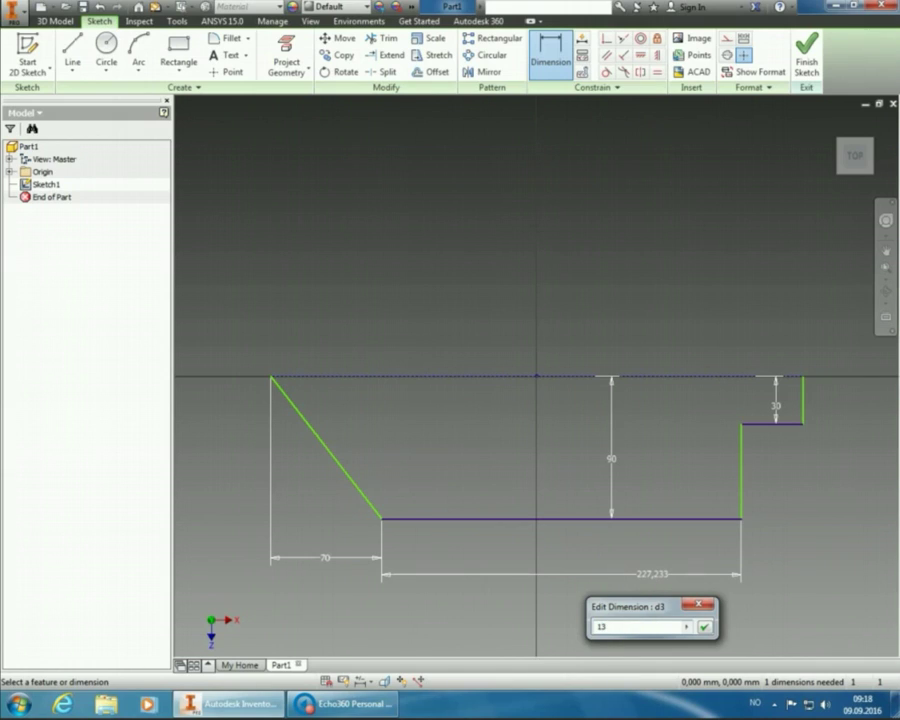
text(0)
key(Return)
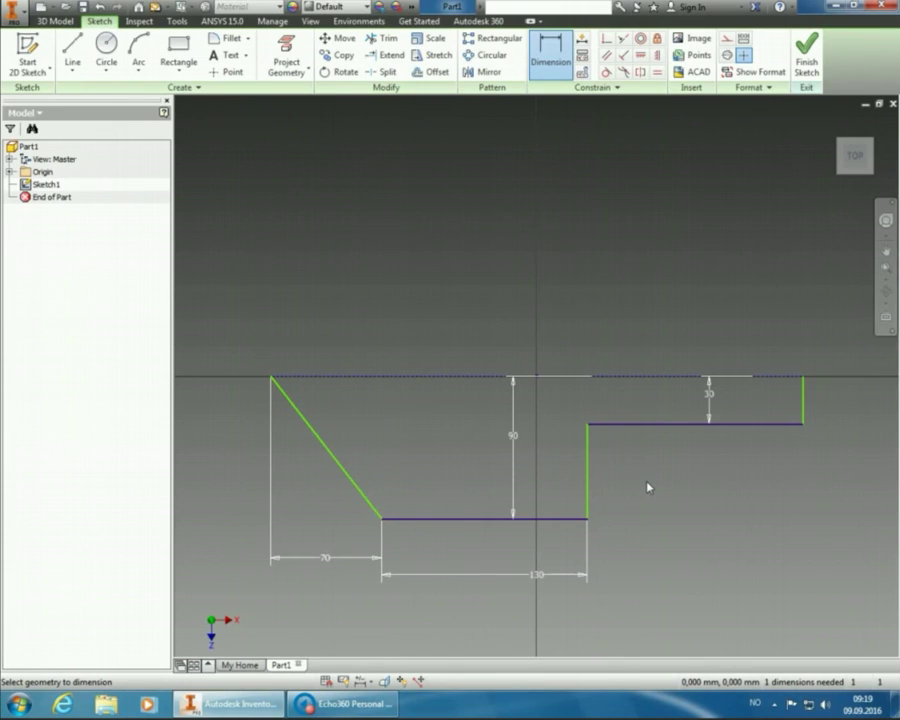
Dimension the upper-right horizontal line to 60 mm, fully constraining the sketch
click(669, 428)
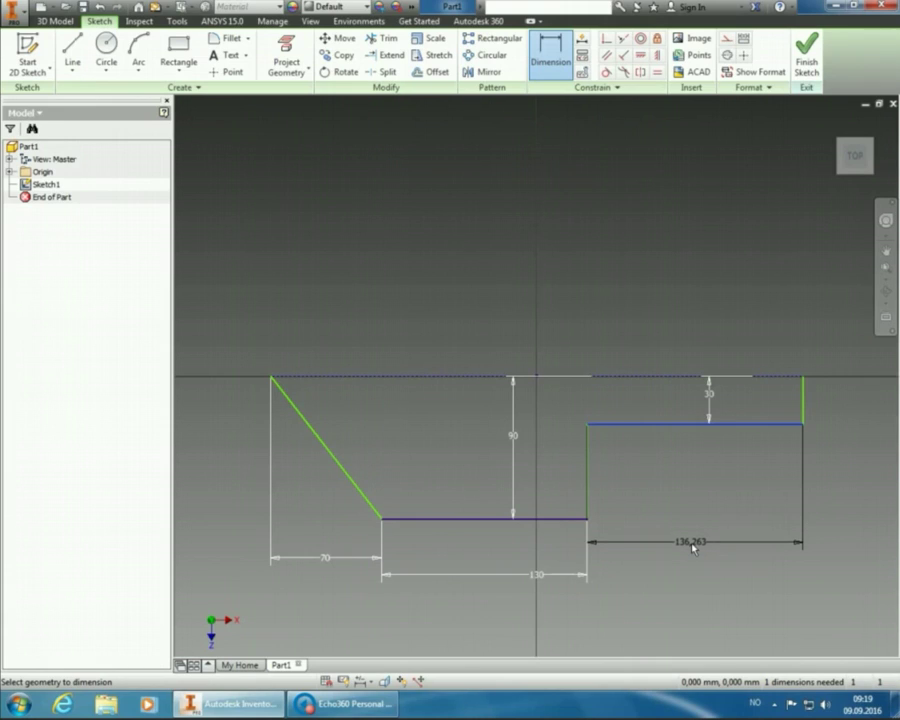
click(695, 568)
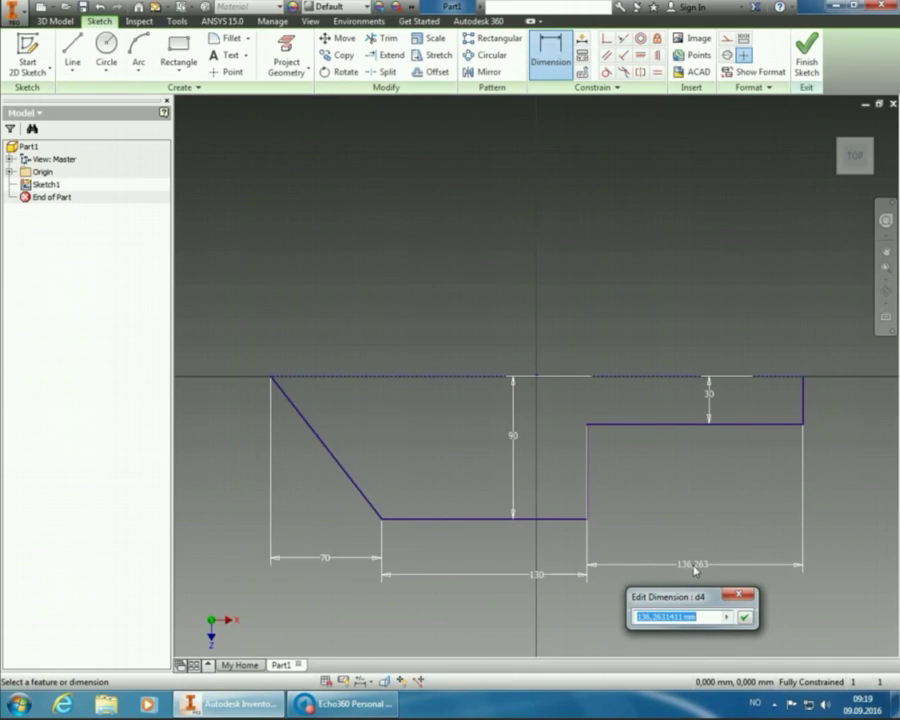
text(60)
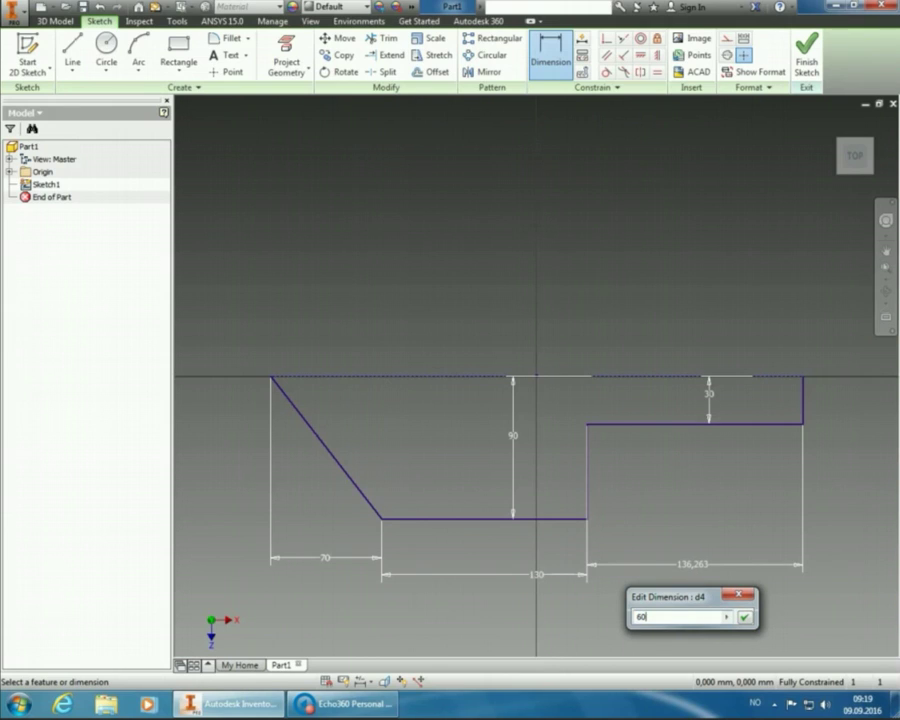
key(Return)
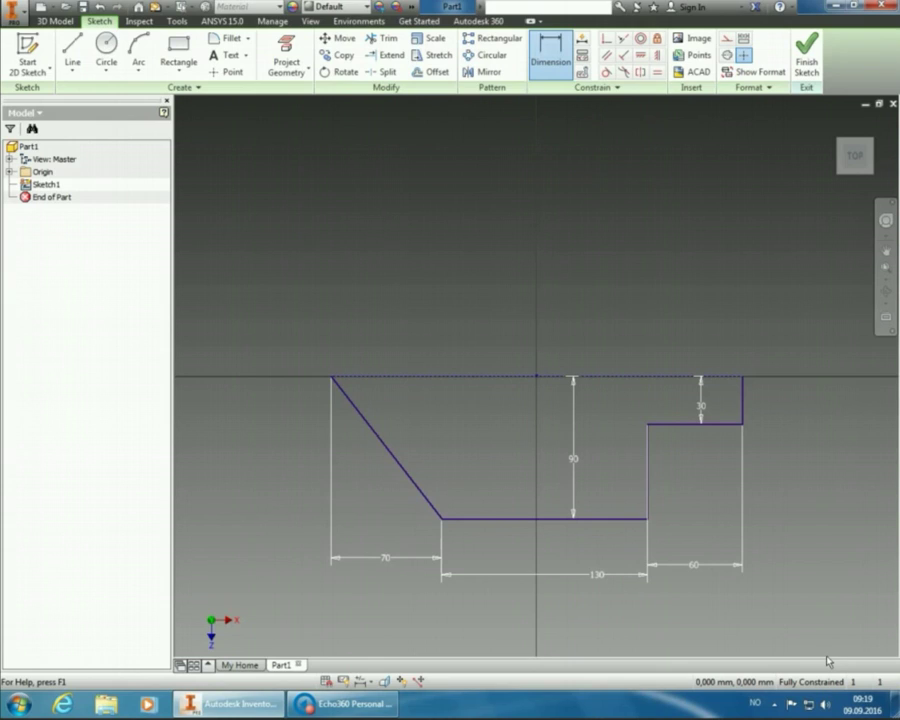
Delete the 60 mm dimension from the upper-right horizontal line
double_click(697, 566)
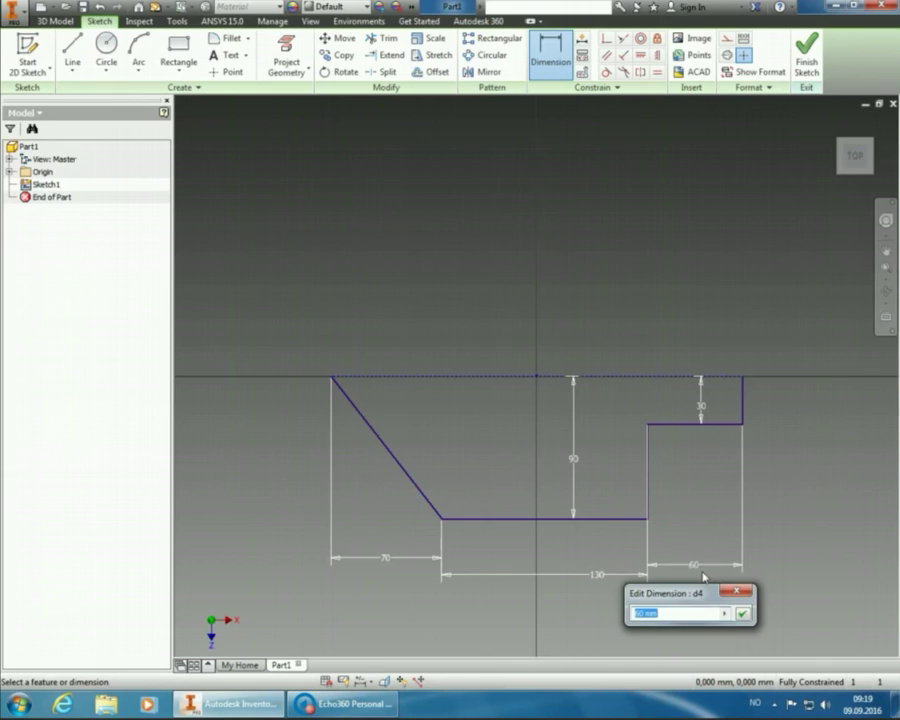
key(Return)
key(Escape)
click(697, 566)
key(Delete)
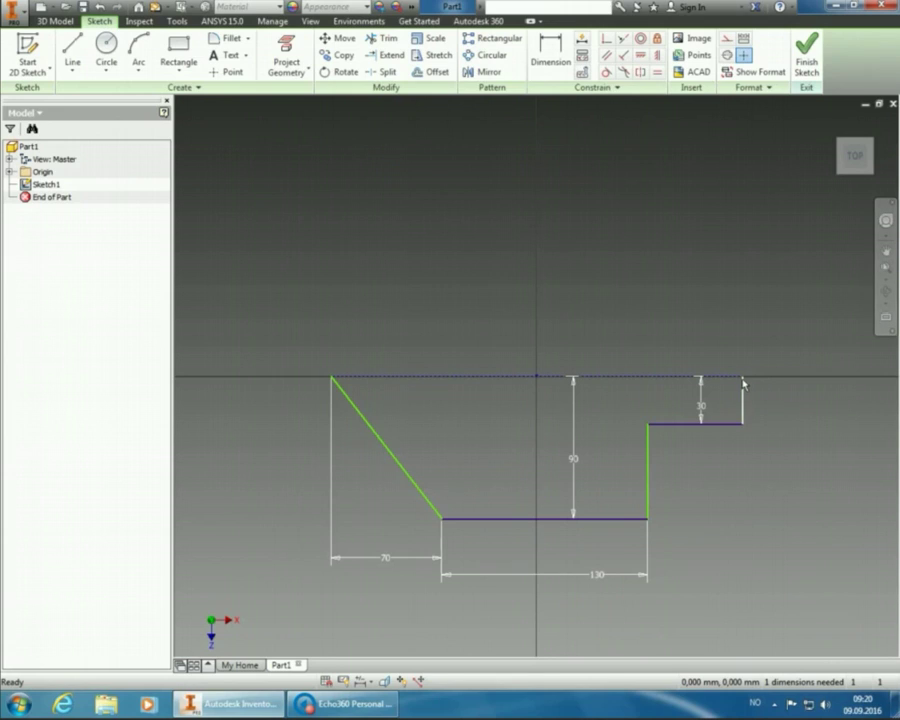
mouse_move(744, 384)
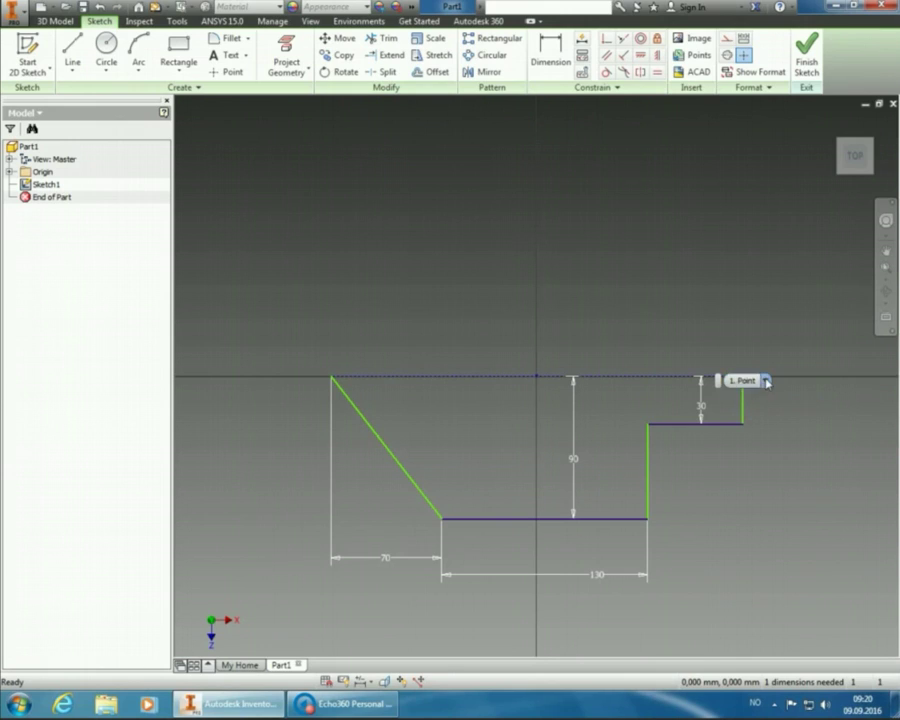
Drag the profile's right end outward and re-dimension the upper-right line to 60 mm
mouse_move(745, 377)
mouse_down()
mouse_move(858, 383)
mouse_move(735, 378)
mouse_move(814, 376)
mouse_move(742, 383)
mouse_move(771, 377)
mouse_up()
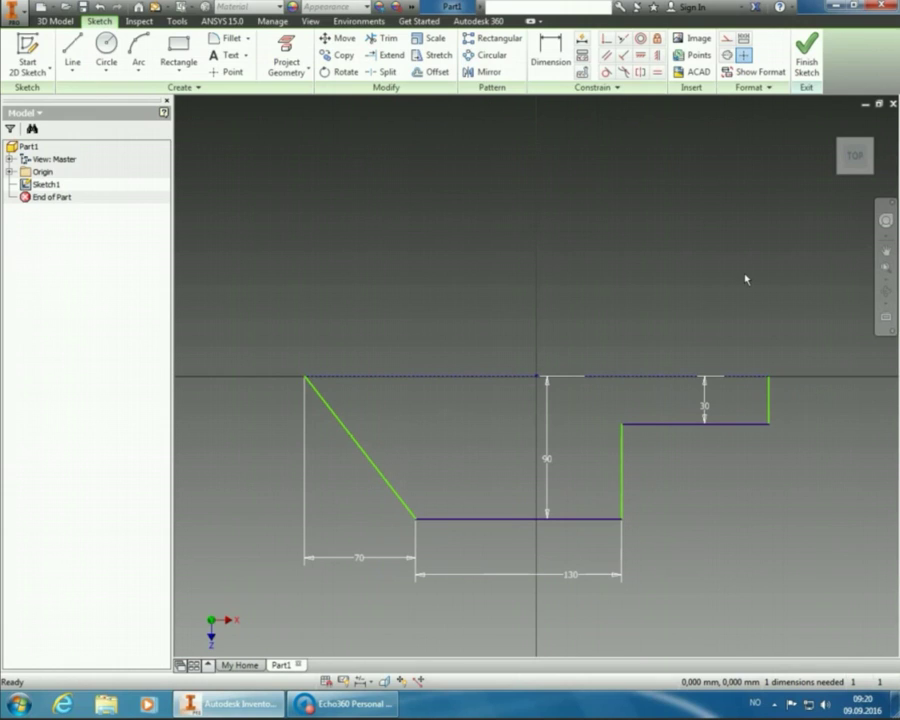
click(550, 50)
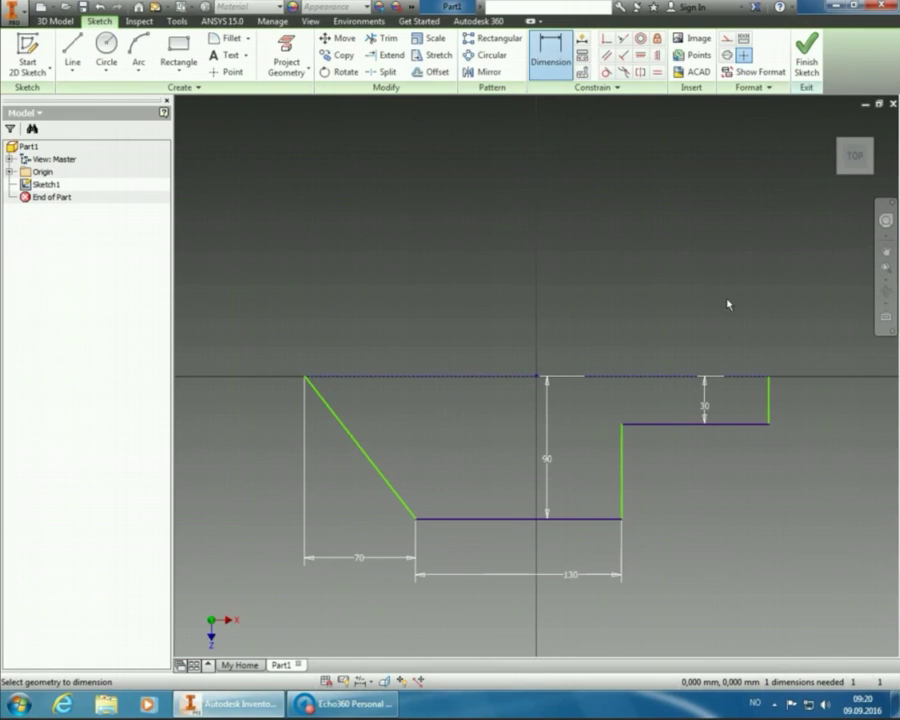
click(747, 425)
click(746, 486)
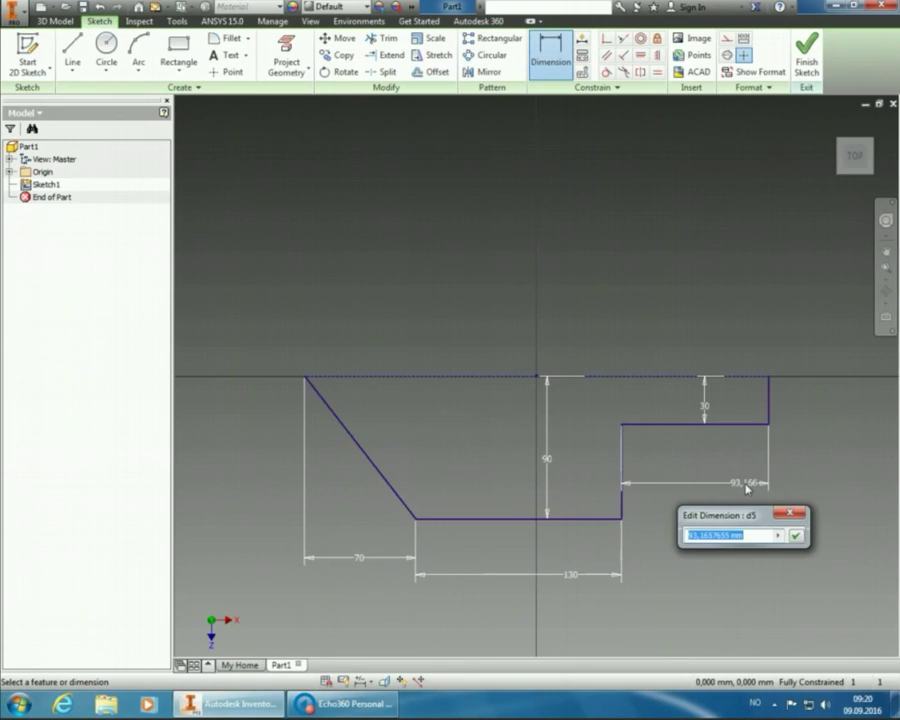
text(60)
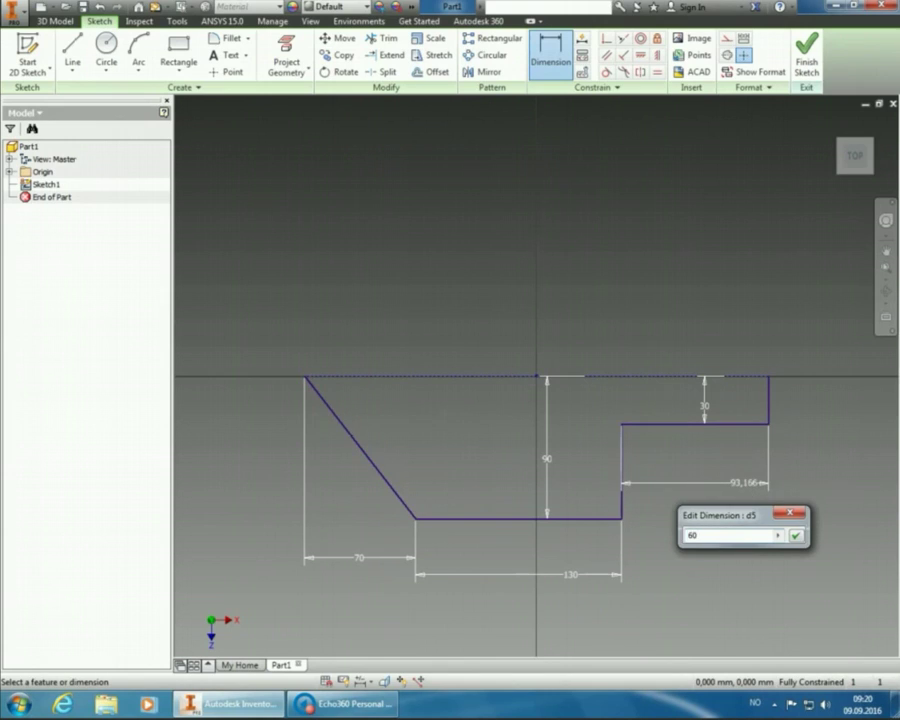
key(Return)
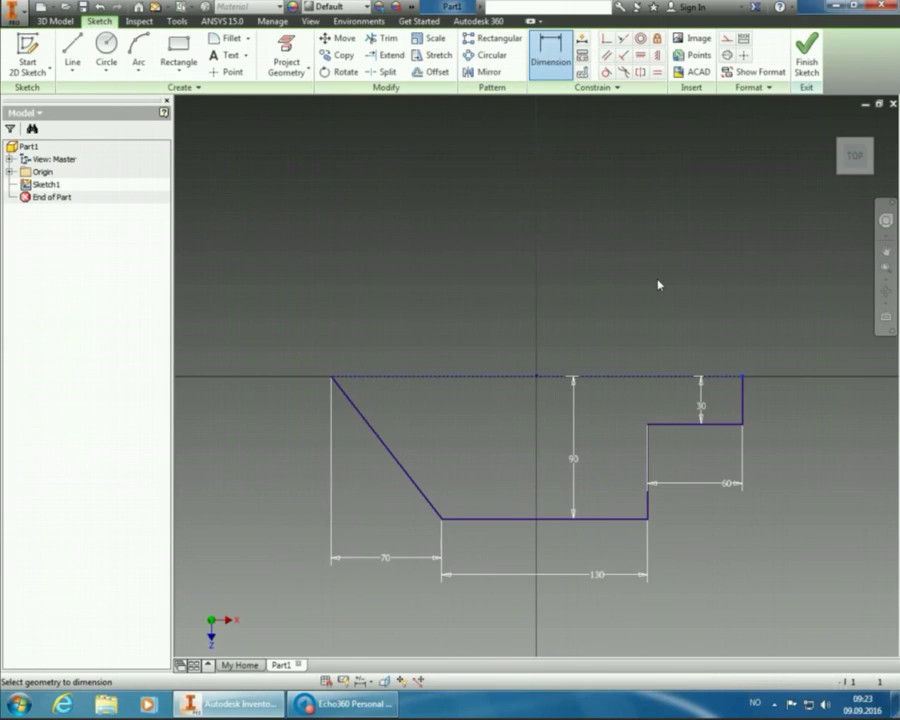
End the Dimension command and start the Mirror tool from the Pattern panel
right_click(593, 228)
click(633, 232)
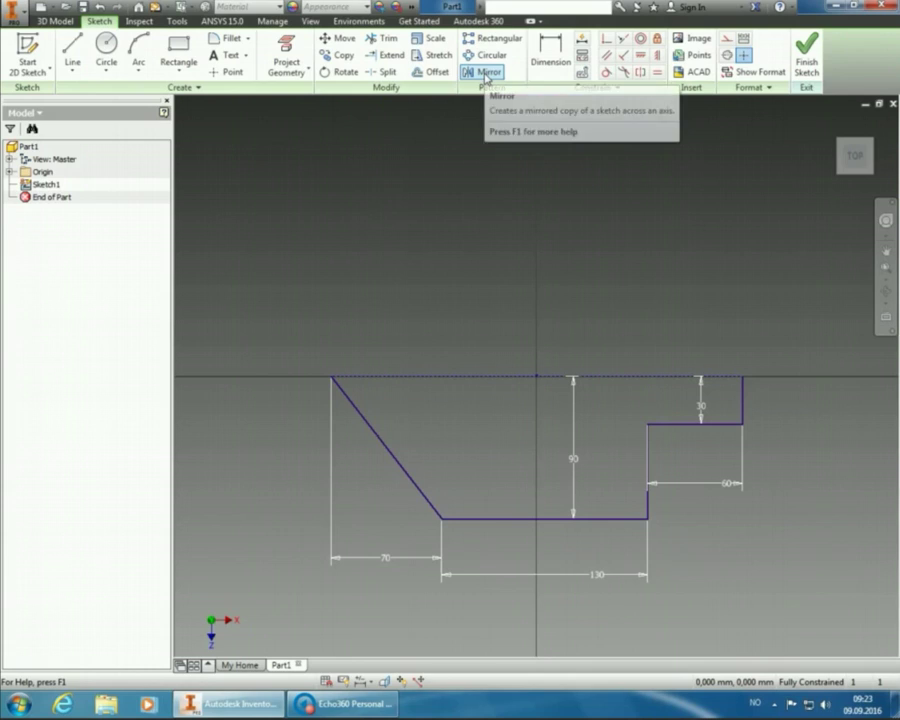
click(488, 75)
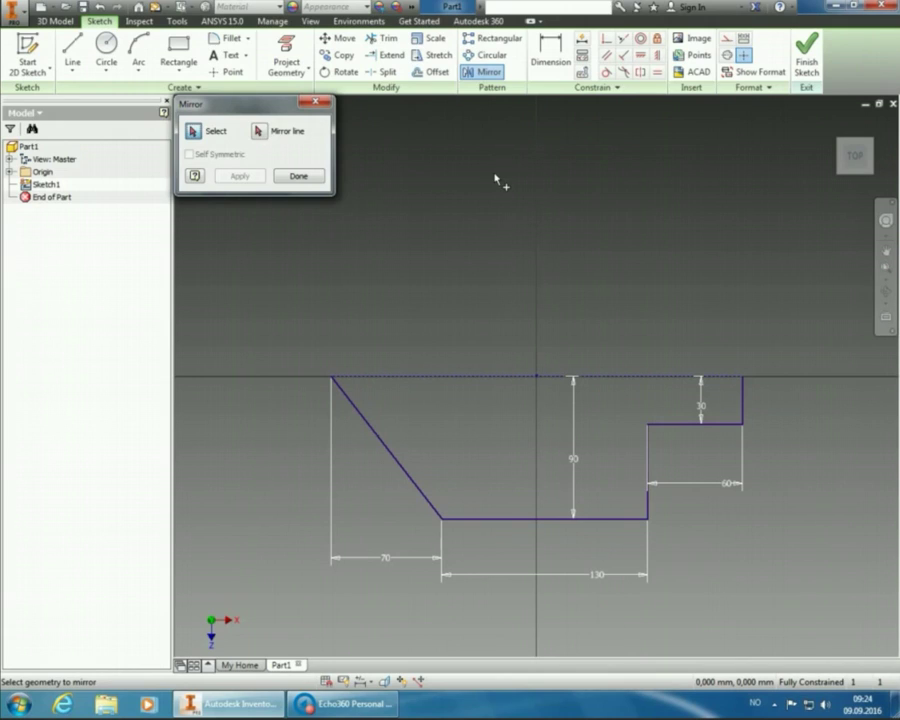
Select the slanted line, then close the Mirror dialog without mirroring anything
click(398, 462)
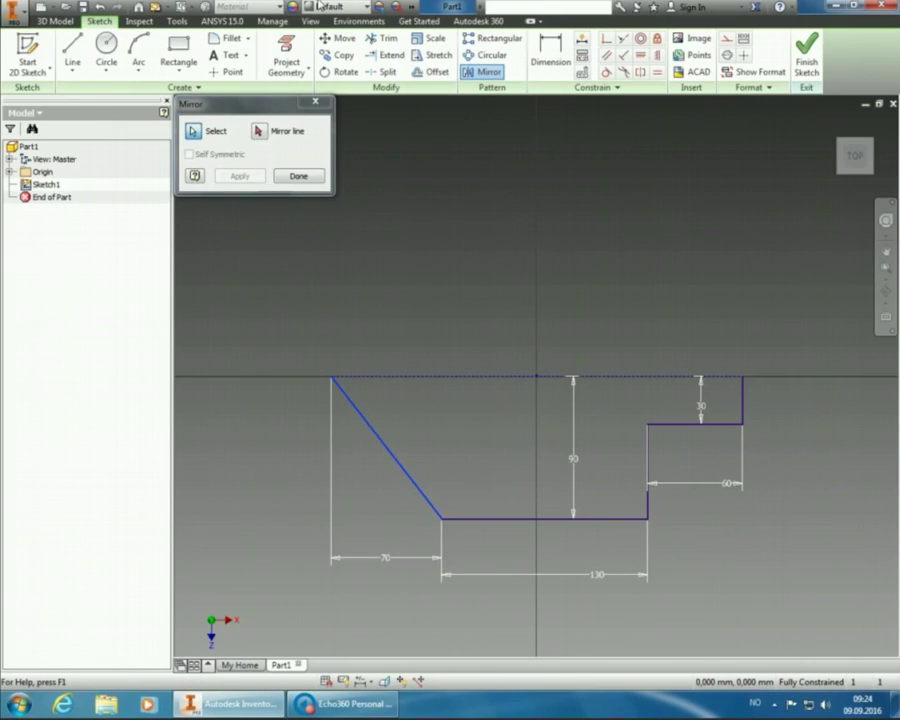
click(315, 102)
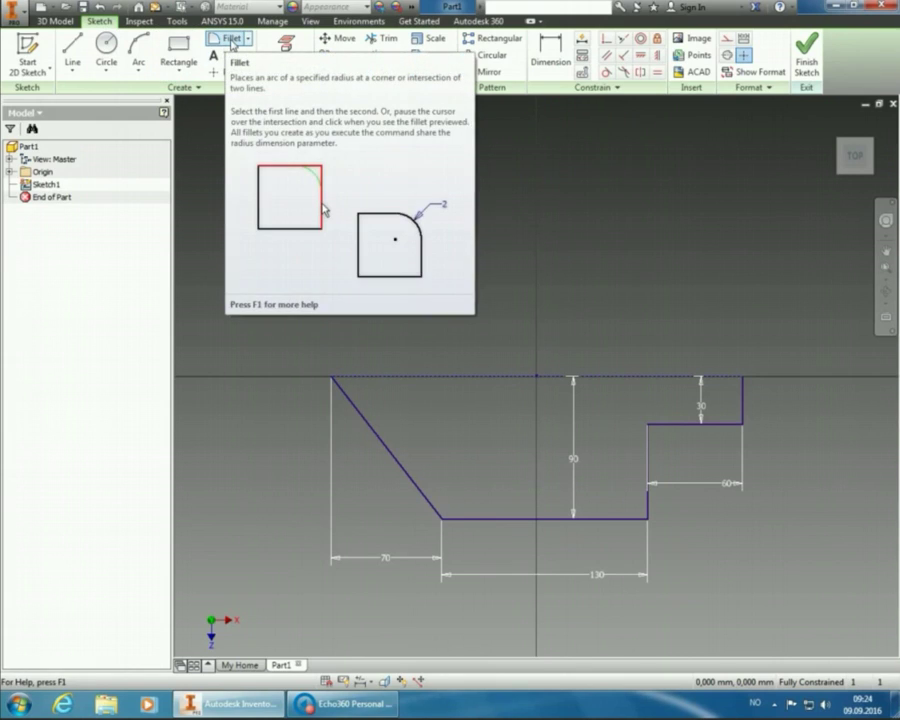
Choose Fillet from the Create panel's fillet/chamfer dropdown to open 2D Fillet
click(248, 39)
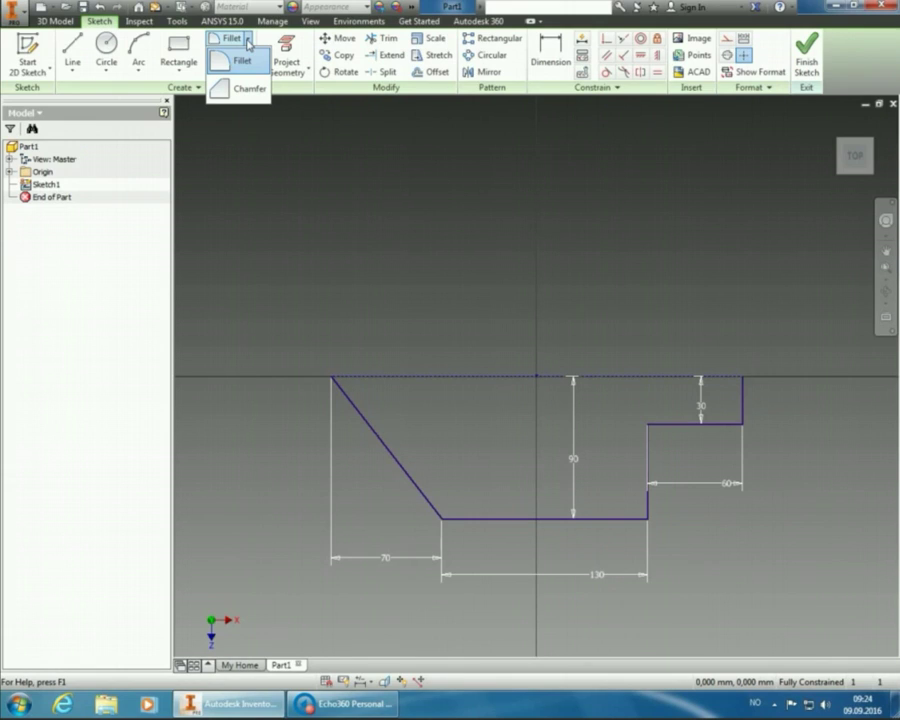
click(242, 61)
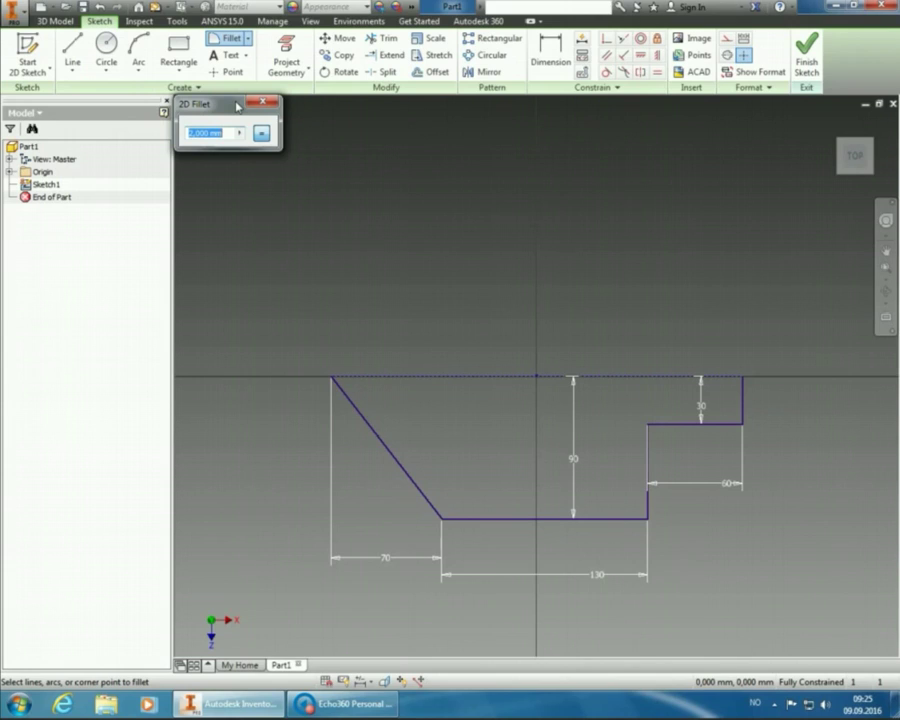
Round the bottom and upper inner corners with 20 mm fillets
text(20)
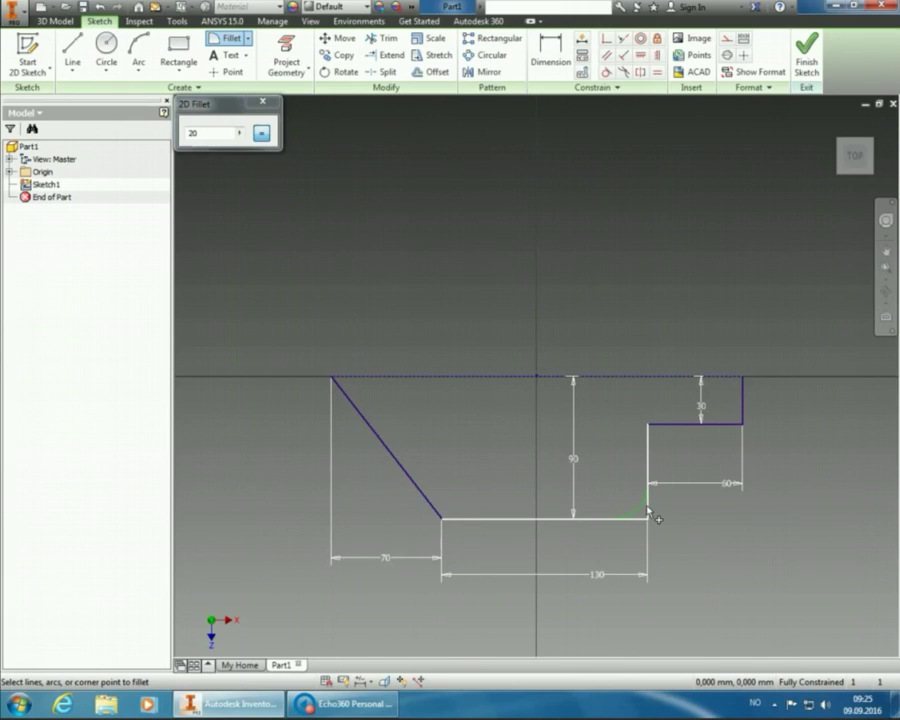
click(647, 513)
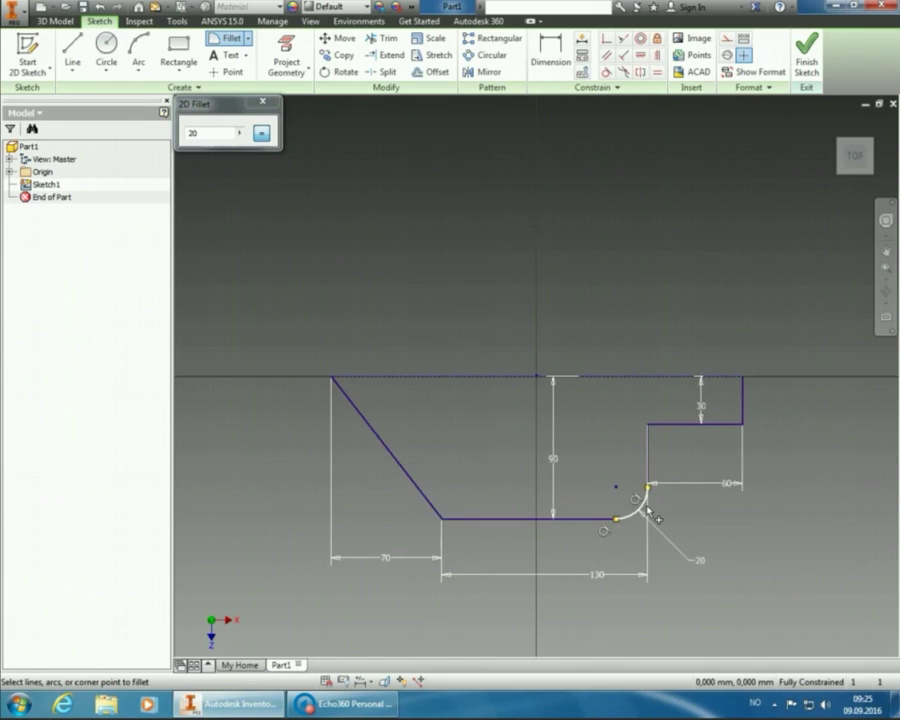
click(664, 427)
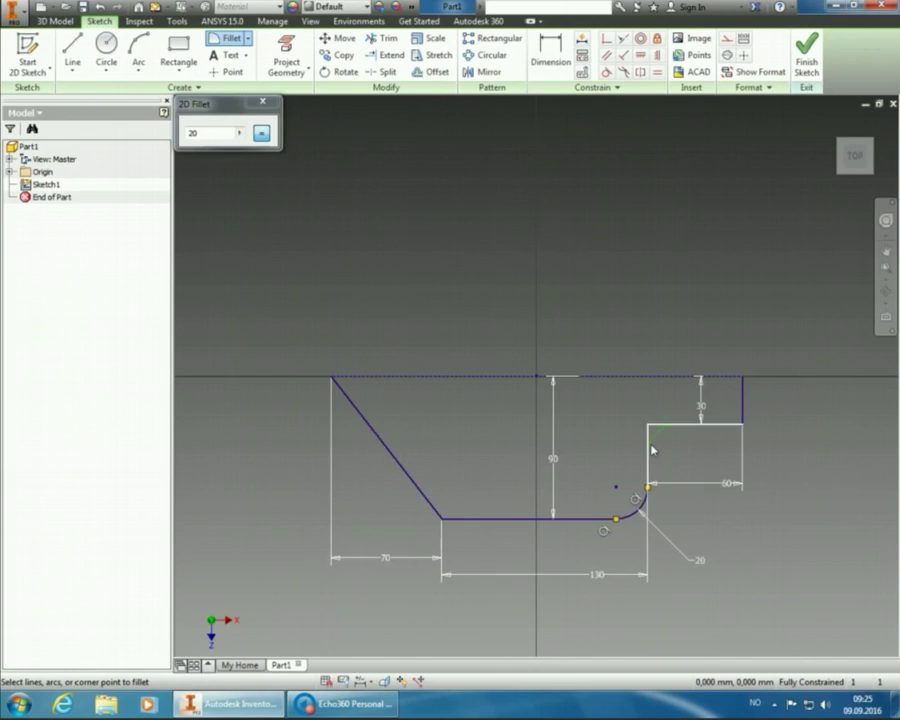
click(651, 446)
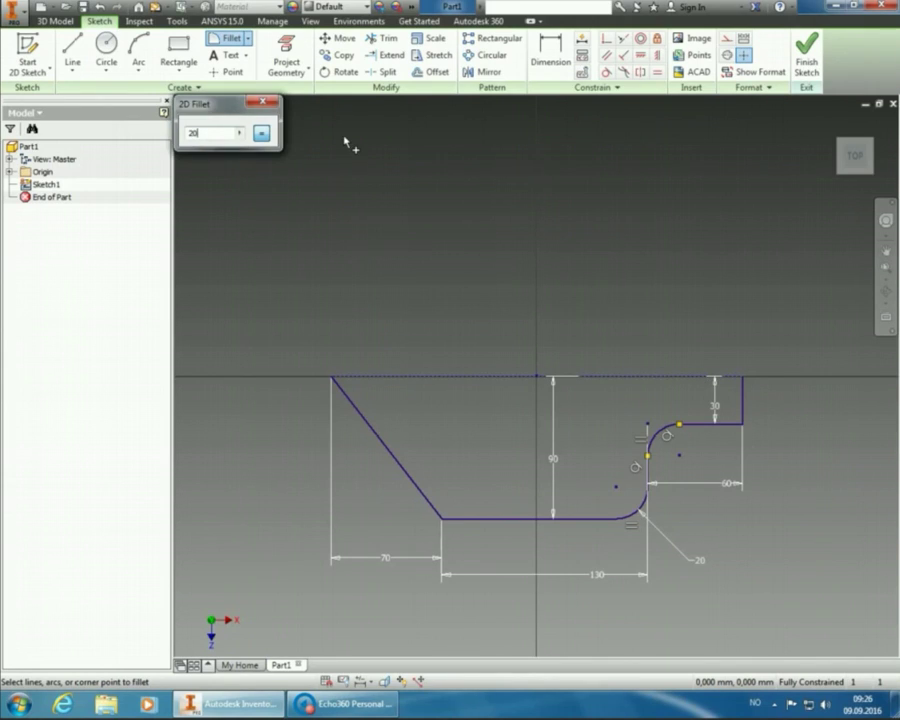
Fillet the step corner with radius 10 and finish the fillet command
key(BackSpace)
key(BackSpace)
text(10)
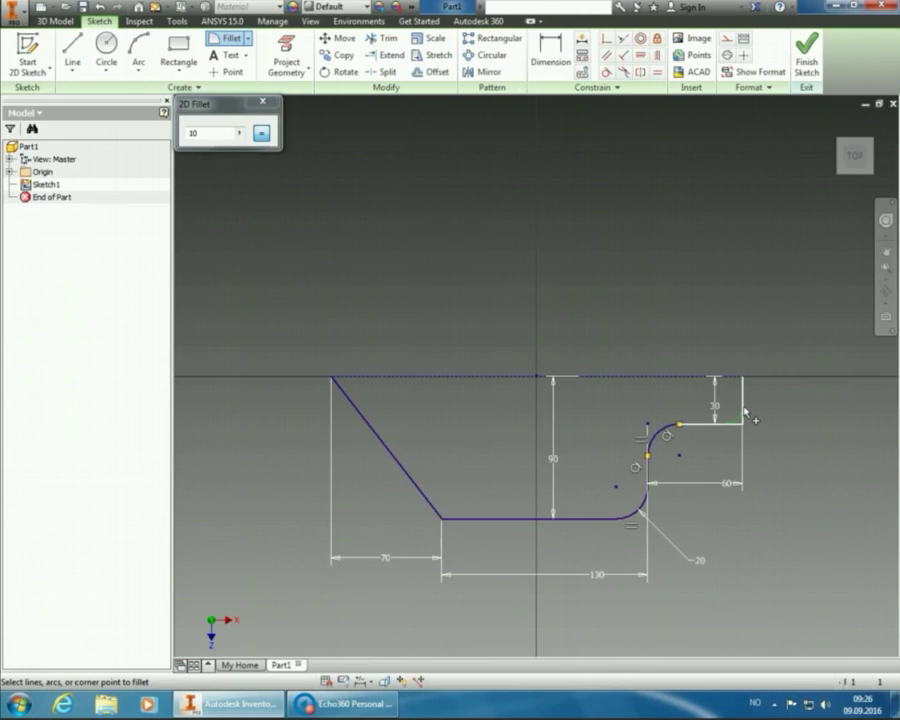
click(745, 412)
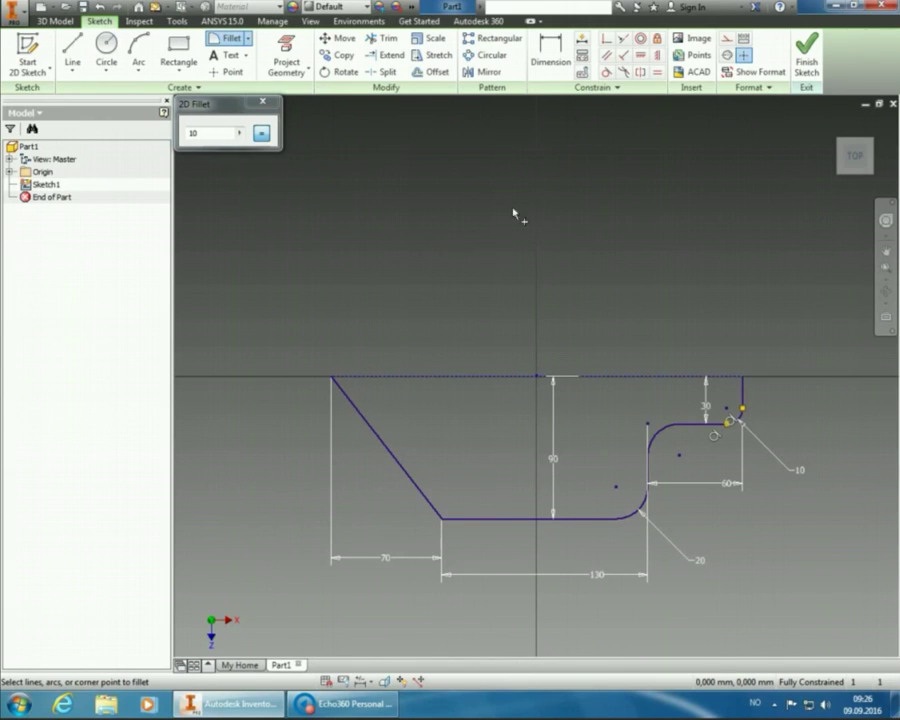
right_click(418, 177)
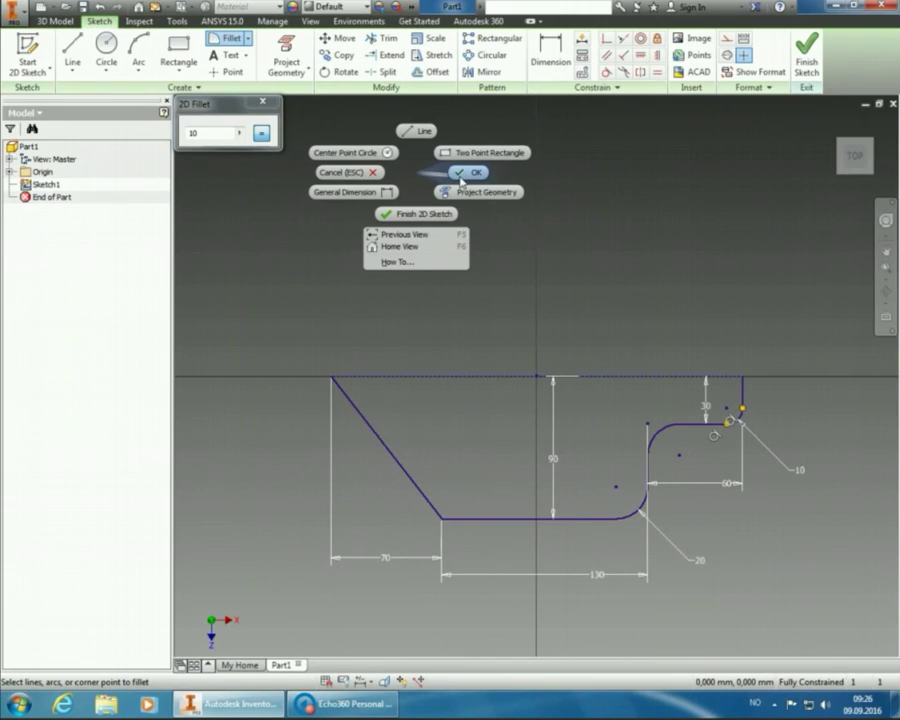
click(462, 181)
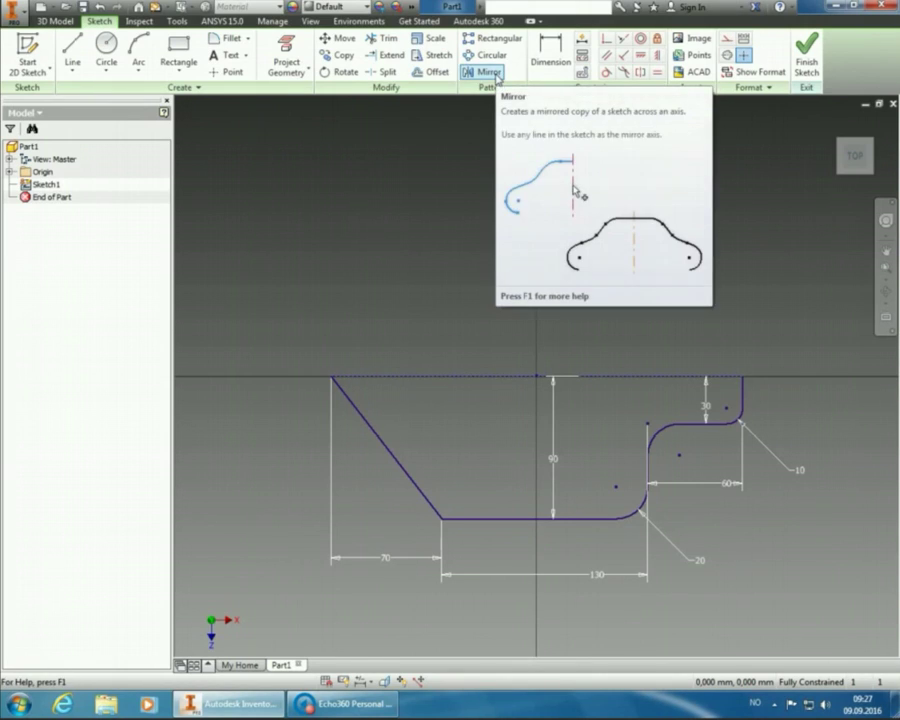
Start Mirror and select the half profile's slanted, bottom, vertical, top and right-end lines plus the 20 fillet and upper arcs
click(488, 72)
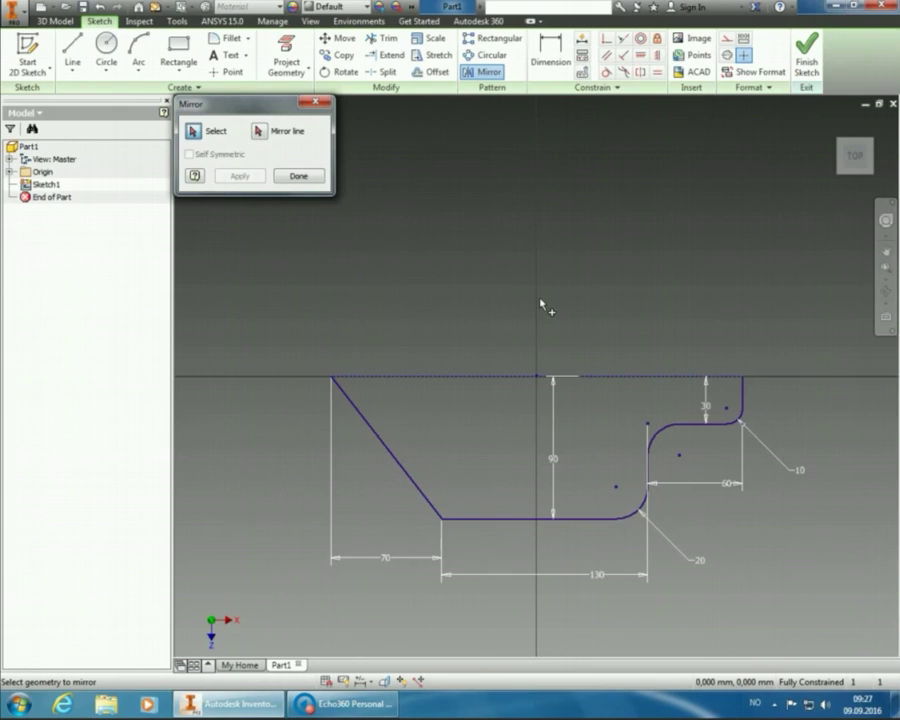
click(403, 476)
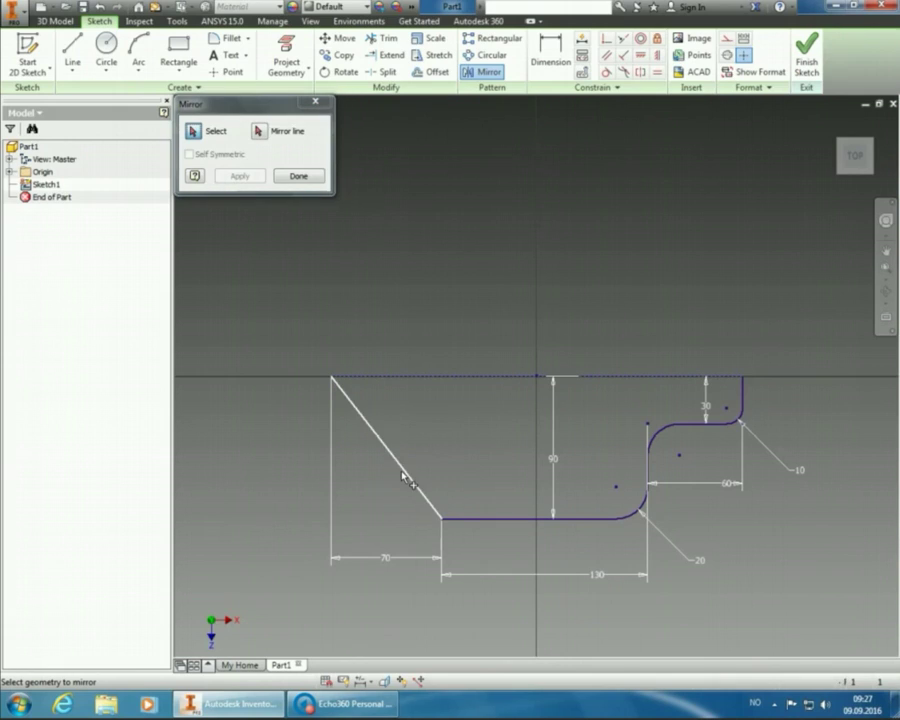
click(518, 520)
click(632, 522)
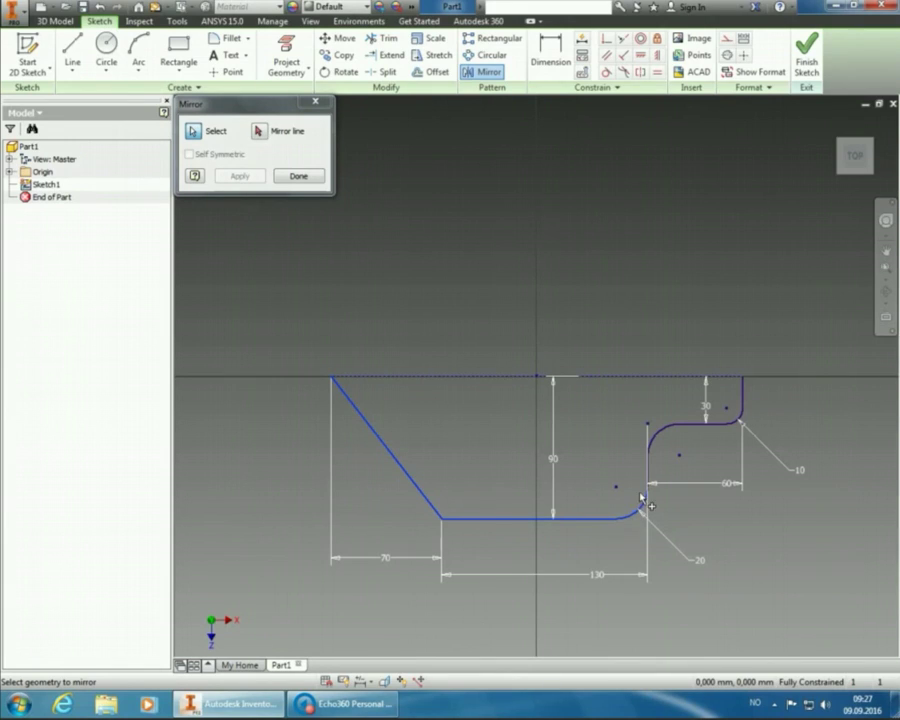
click(648, 478)
click(662, 433)
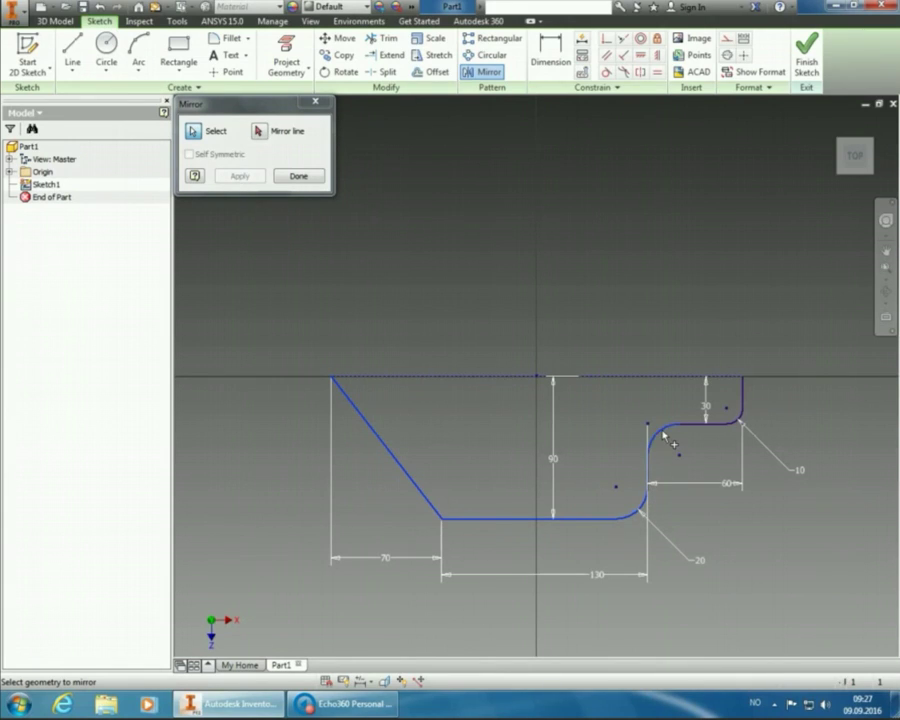
click(698, 425)
click(743, 401)
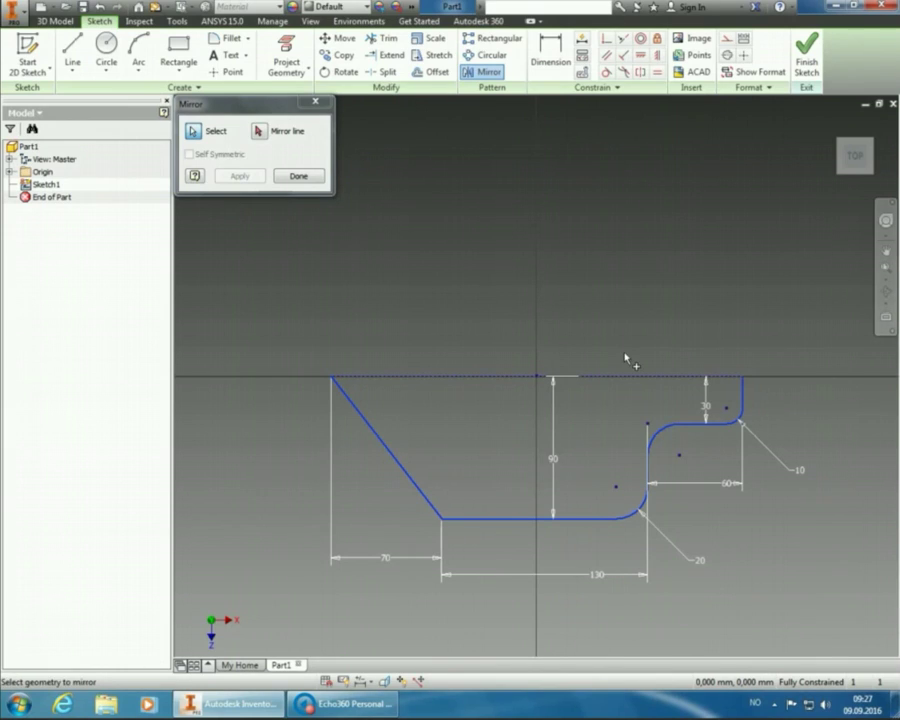
Mirror the selected half profile across the dashed horizontal centerline
click(260, 133)
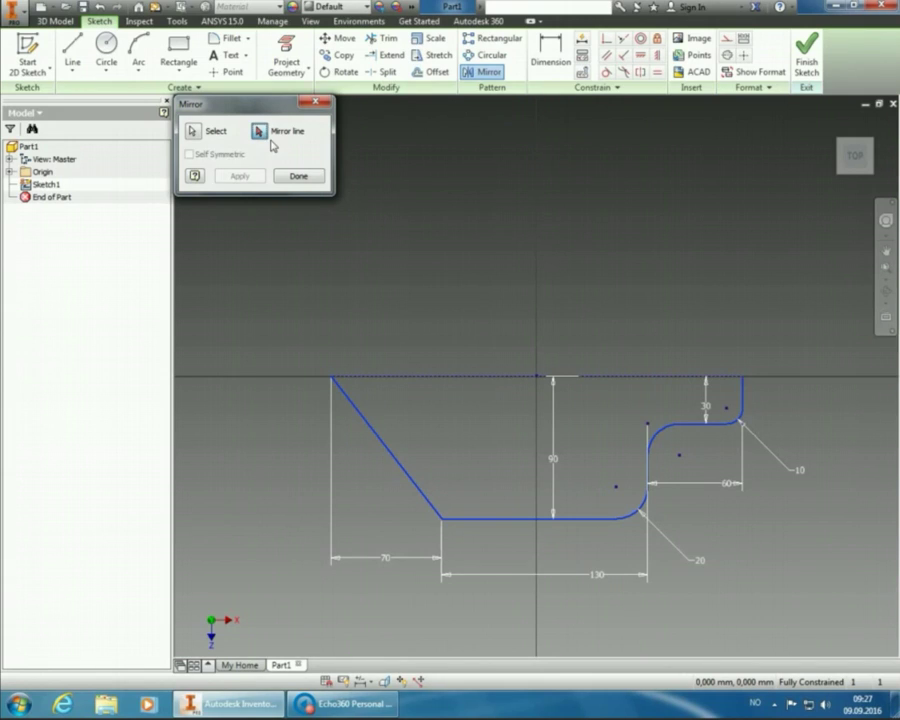
click(458, 378)
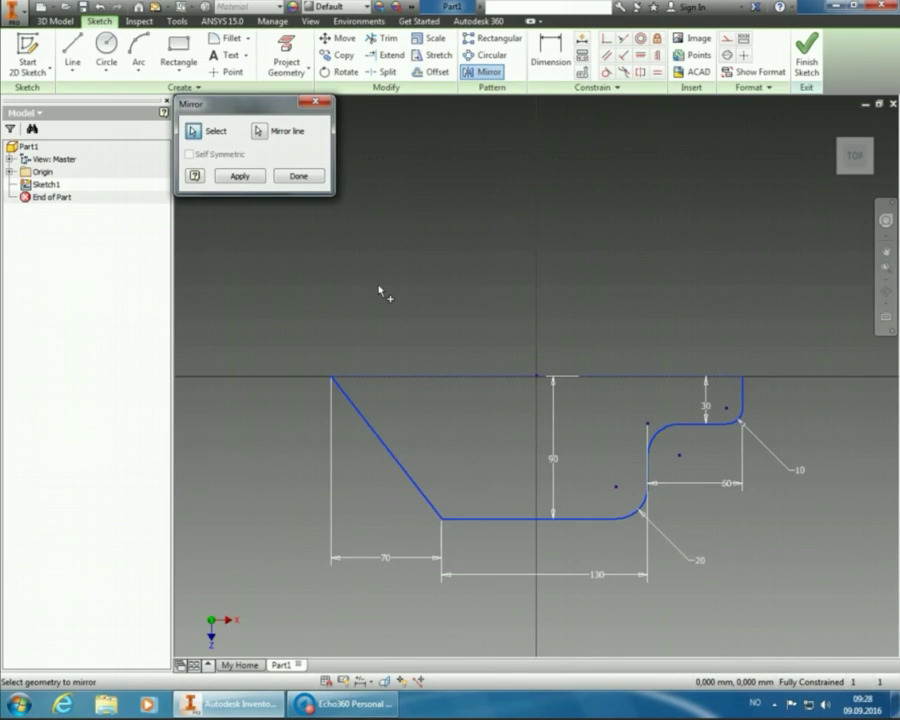
click(237, 177)
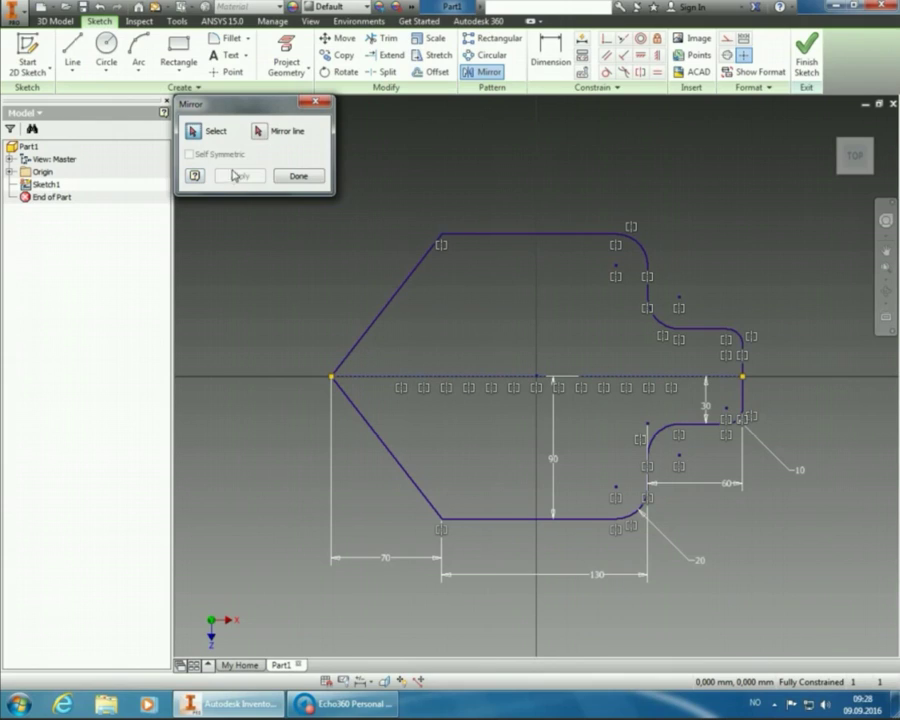
Close the Mirror dialog and finish Sketch1
click(304, 177)
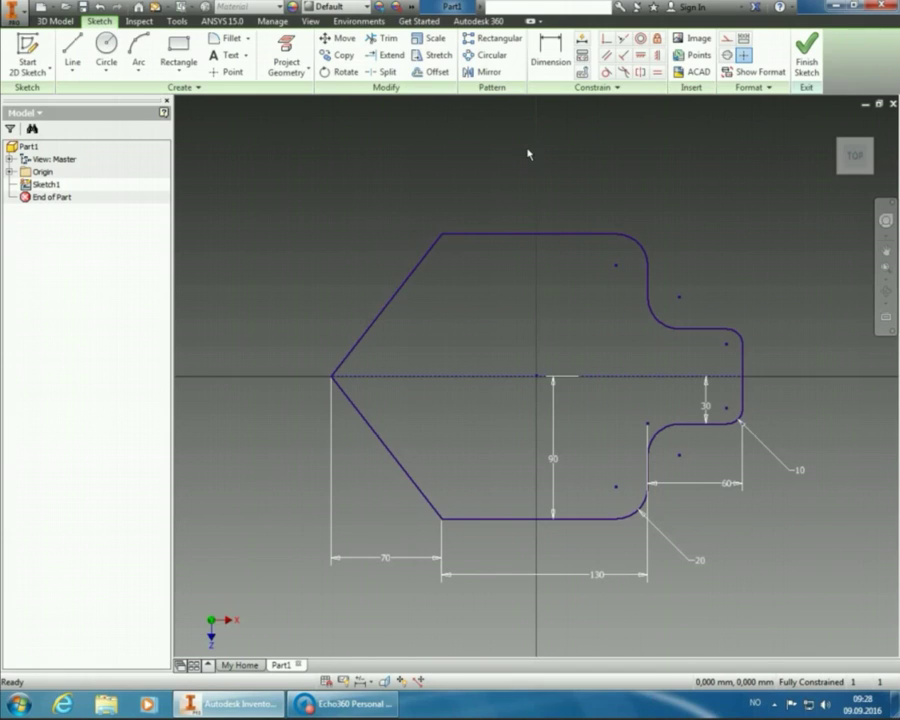
click(803, 62)
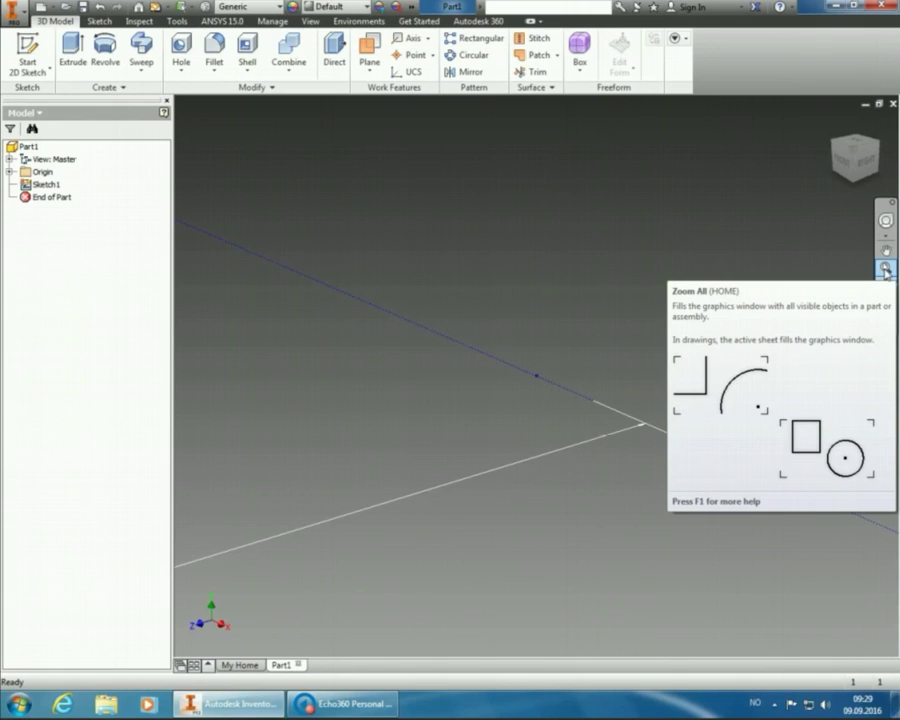
Fit the whole sketch in view and bring up Save As for Part1
click(885, 269)
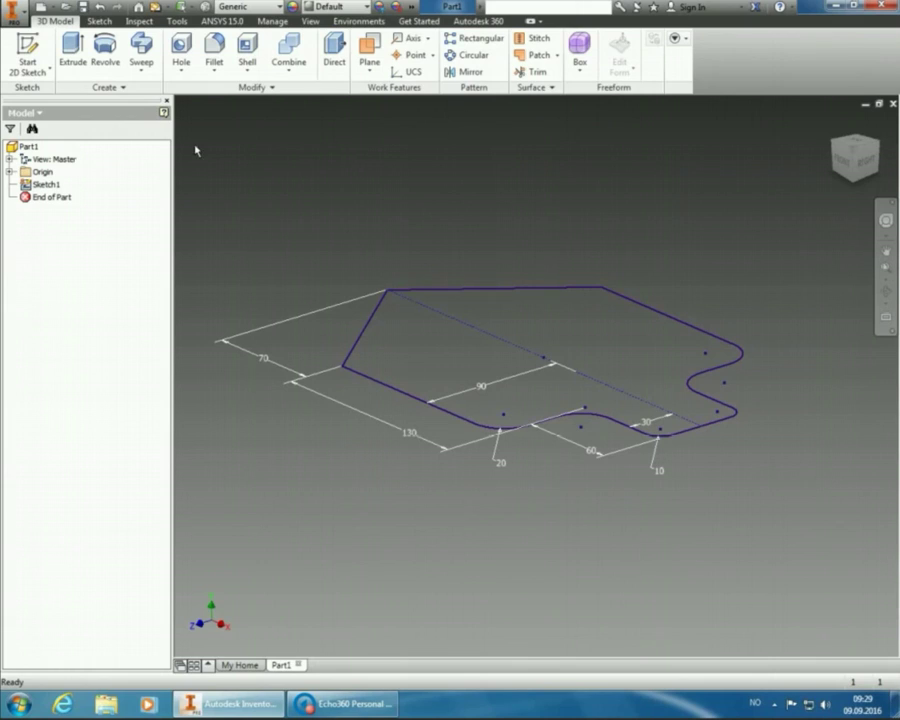
click(83, 7)
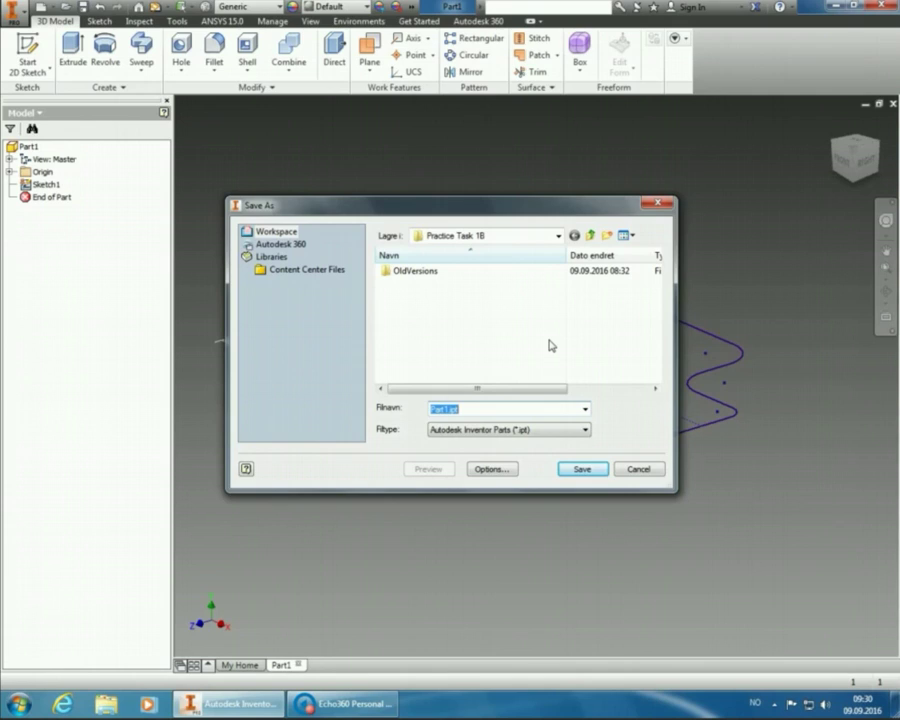
Replace the default Part1 name with 'Plate' and save it as Plate.ipt
key(End)
key(Left)
key(Left)
key(Left)
key(Left)
key(BackSpace)
key(BackSpace)
key(BackSpace)
key(BackSpace)
key(BackSpace)
text(Plate)
click(595, 468)
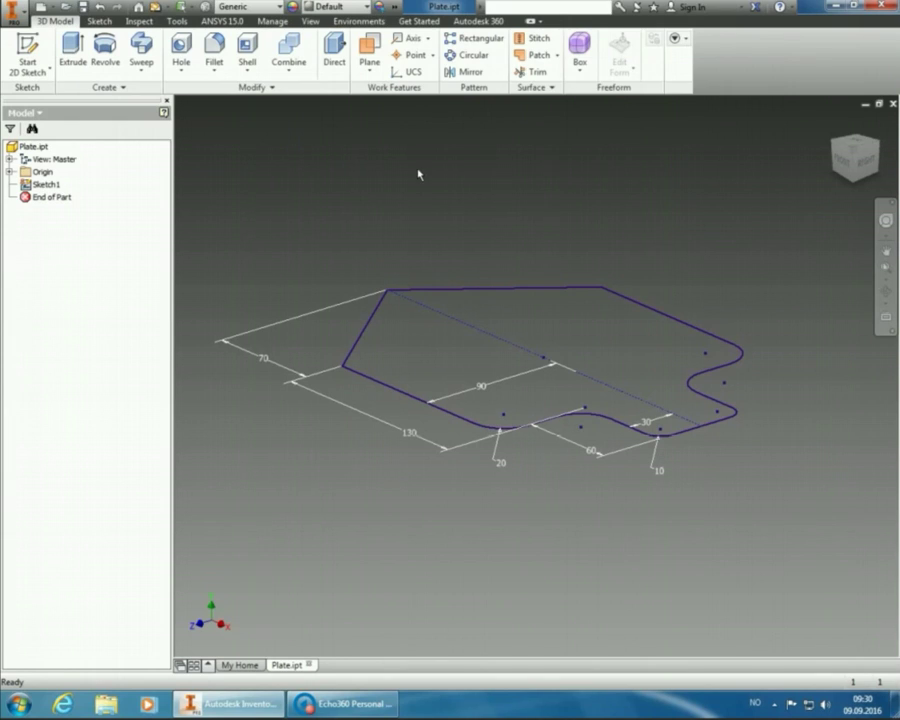
Extrude the symmetric Sketch1 profile 10 mm into a solid plate
click(72, 46)
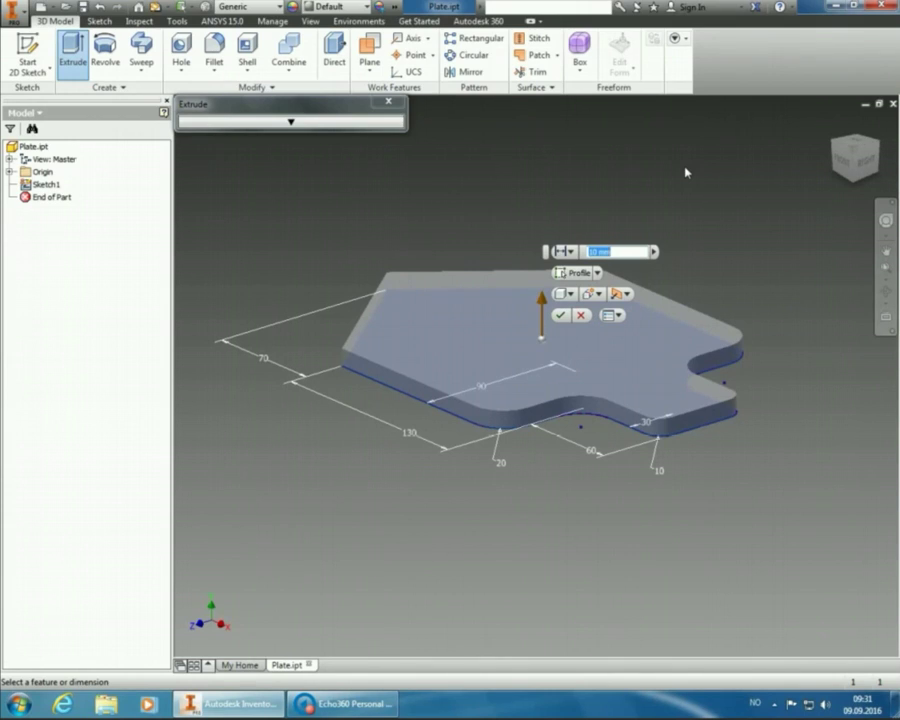
click(566, 320)
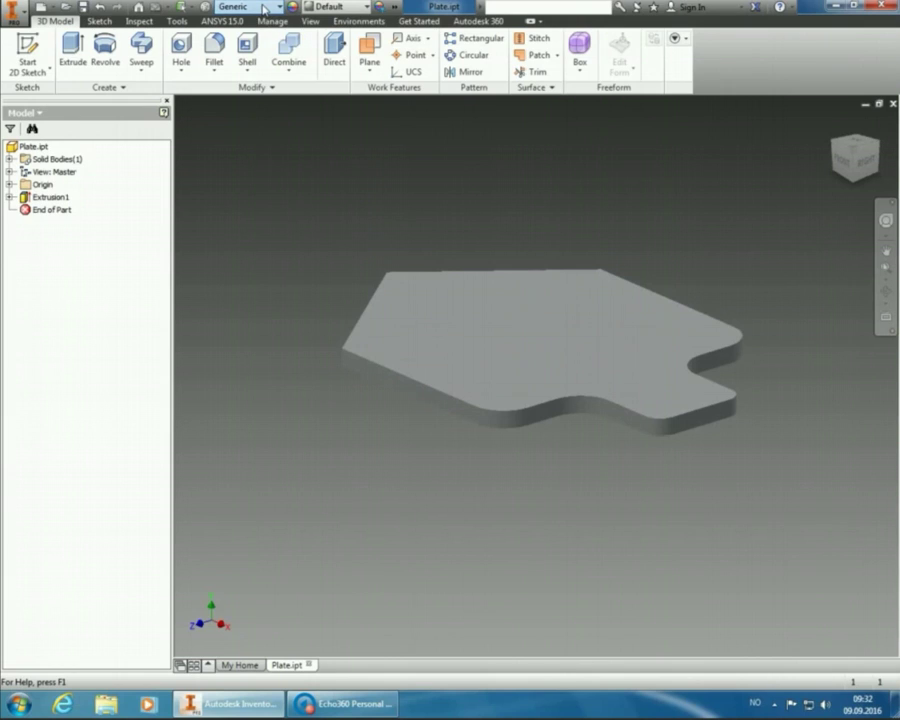
Change the plate's material from Generic to Aluminum 6061
click(264, 8)
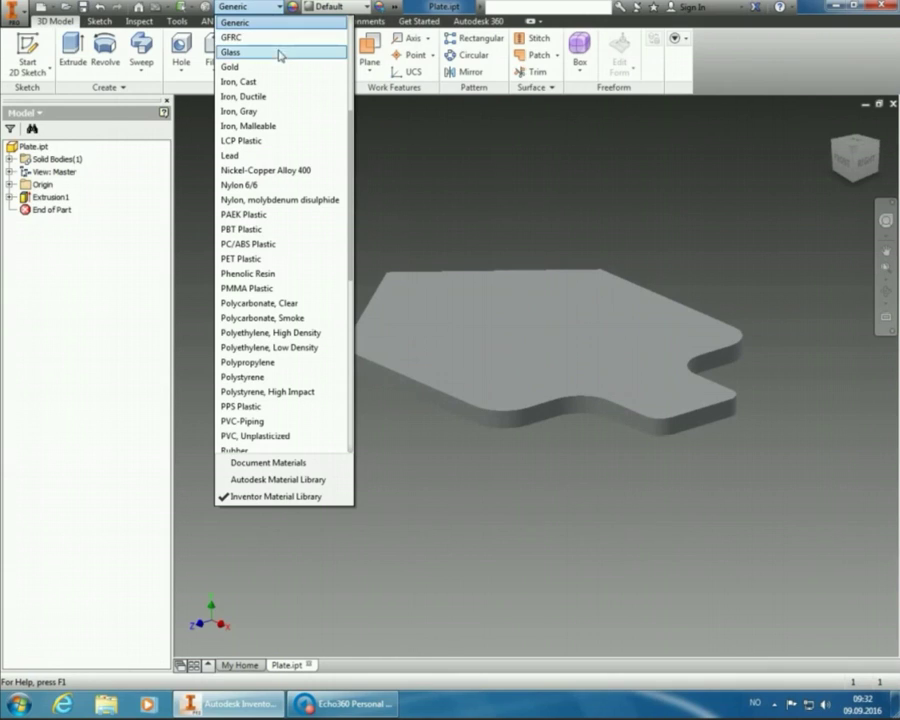
scroll(288, 58, up, 5)
scroll(288, 58, up, 1)
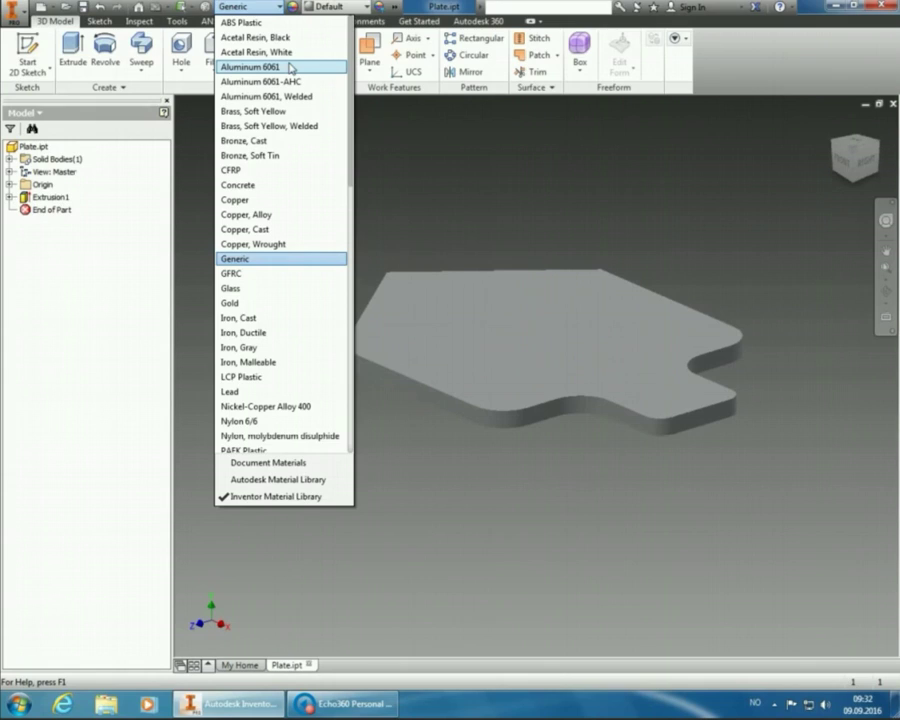
click(289, 67)
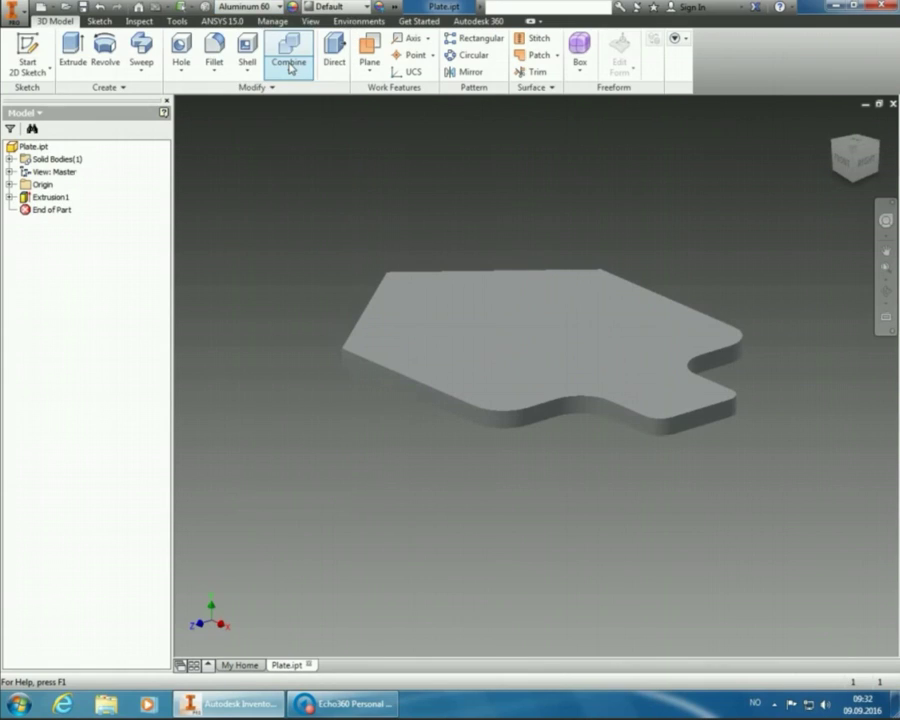
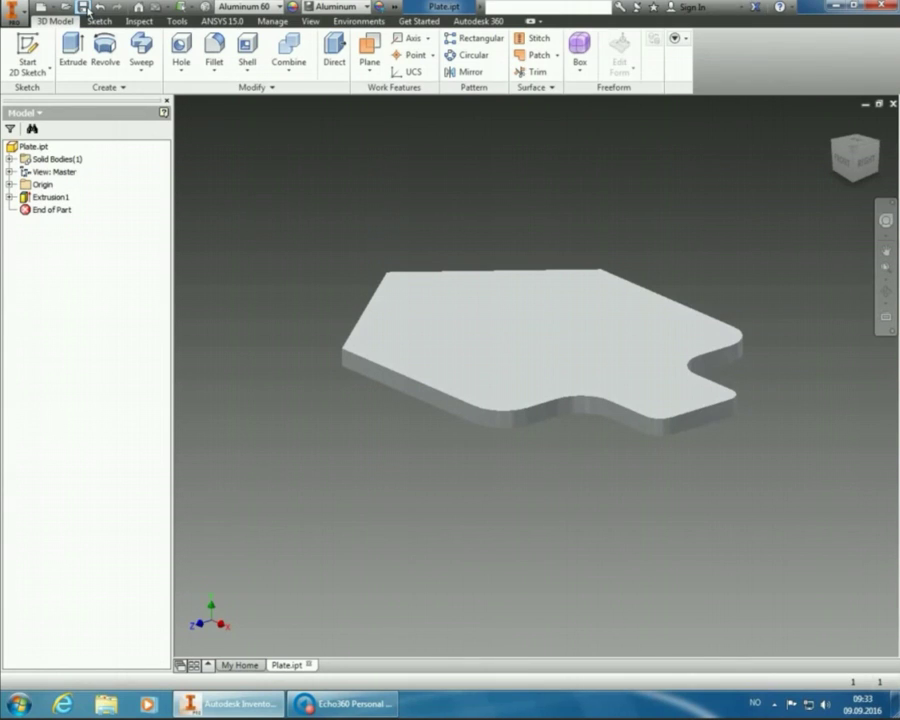
Browse the application menu's recent documents, then cancel starting a new file
click(14, 12)
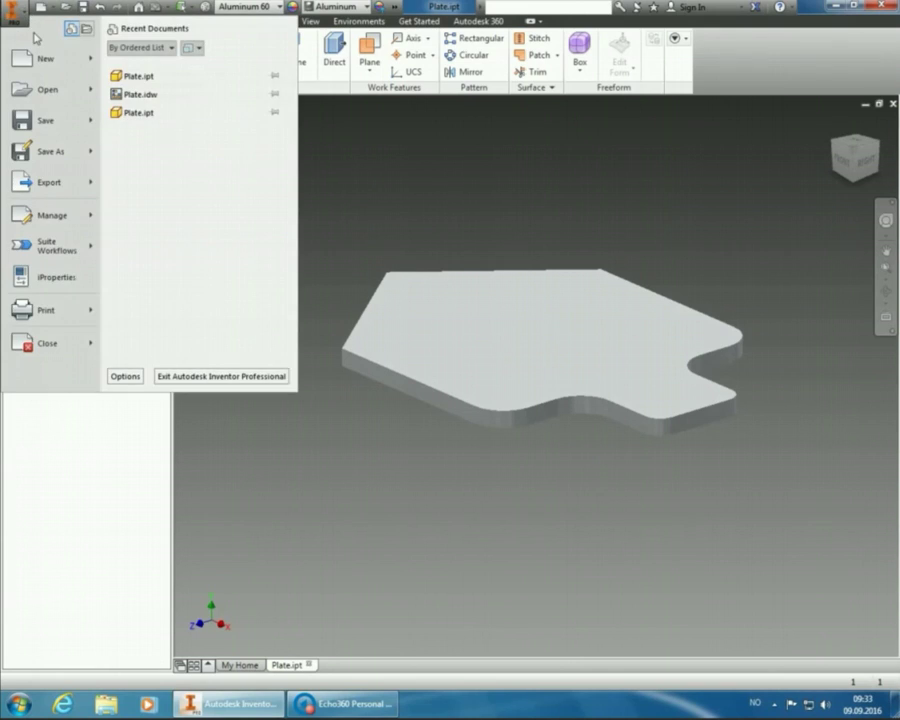
mouse_move(44, 57)
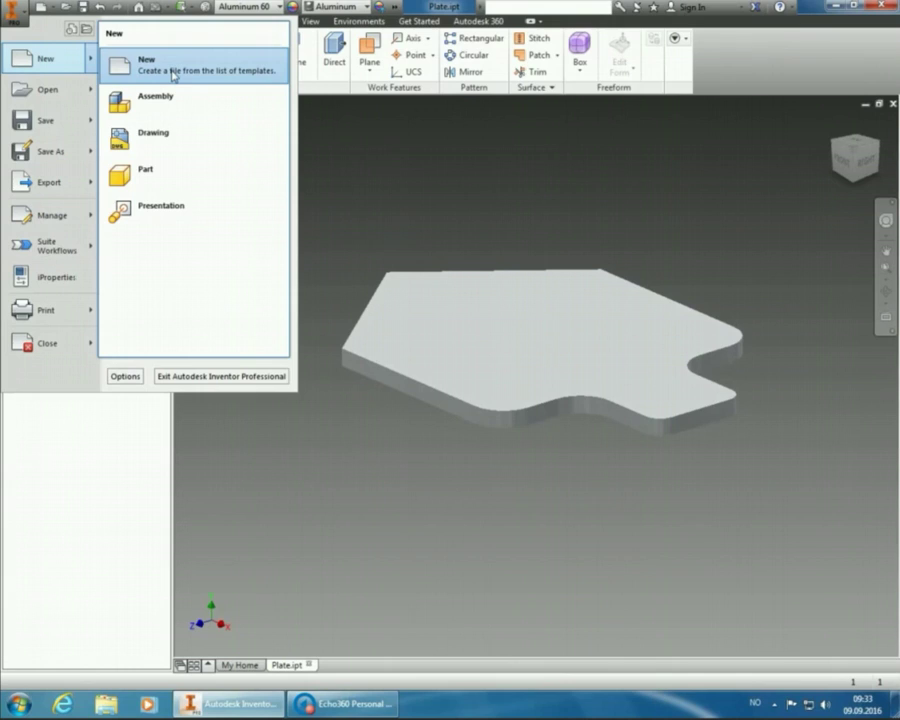
click(70, 28)
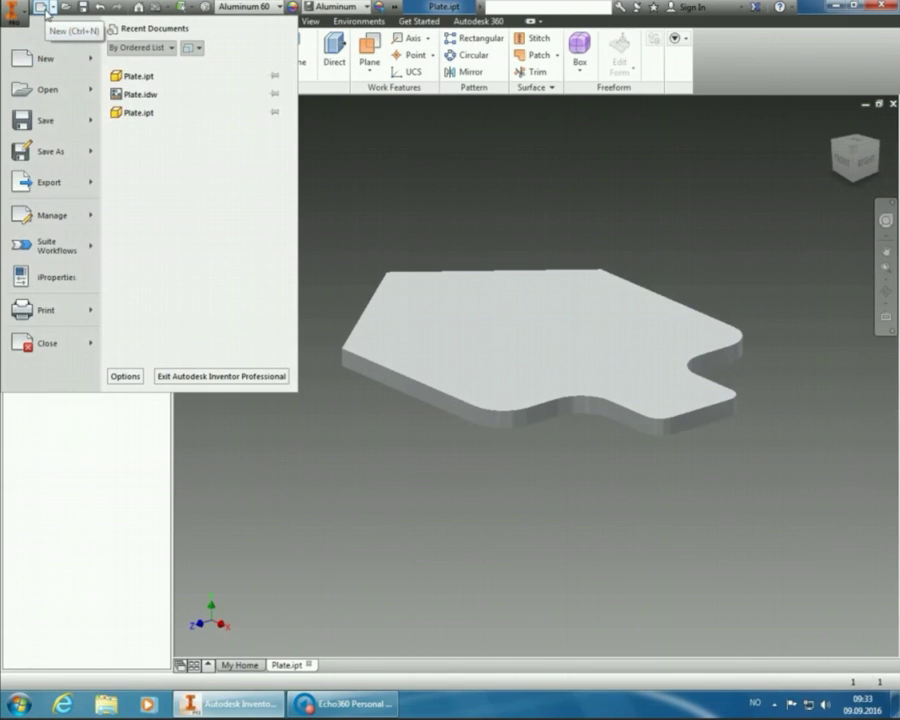
click(45, 10)
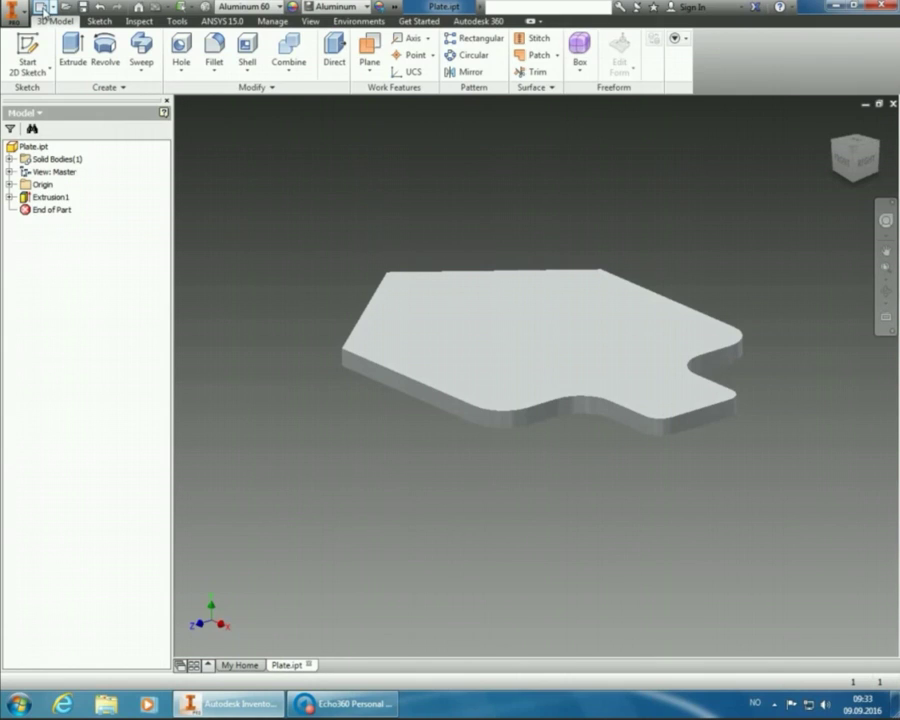
click(40, 8)
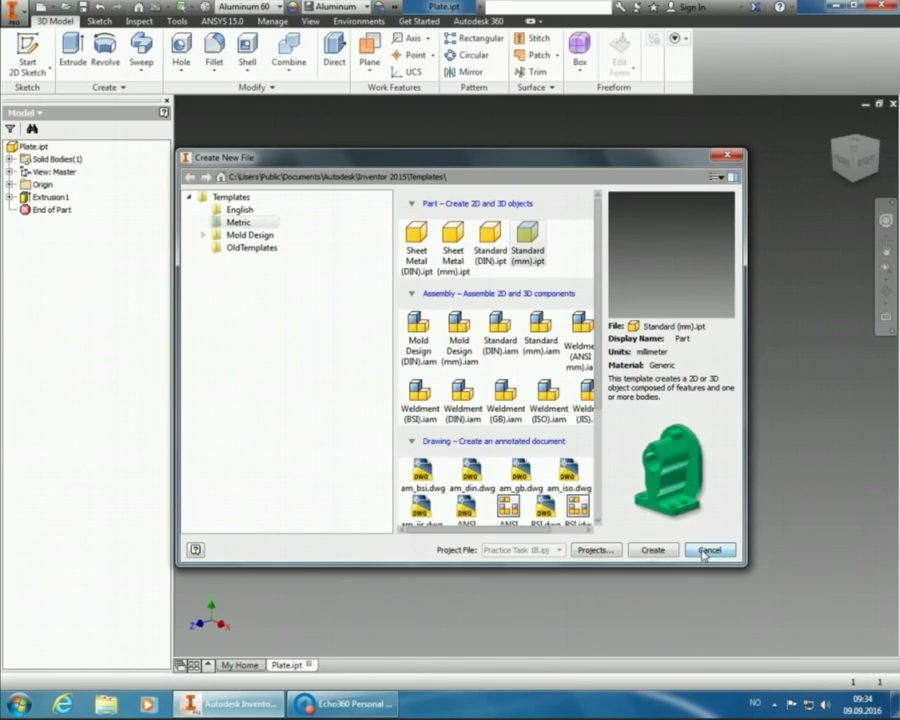
click(705, 549)
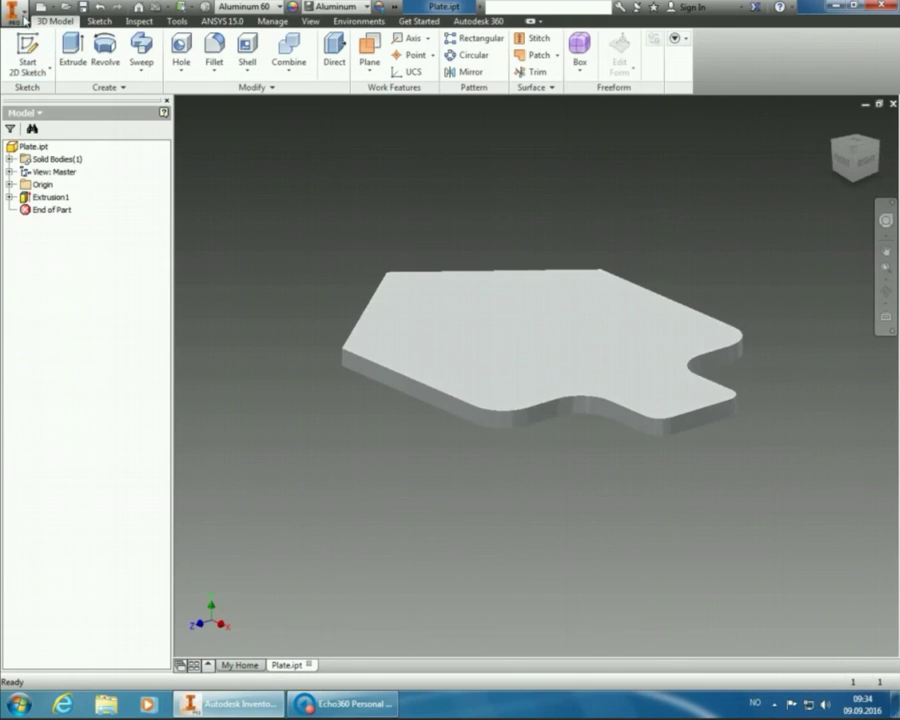
Open the Projects dialog from the application menu and start a new project
click(22, 14)
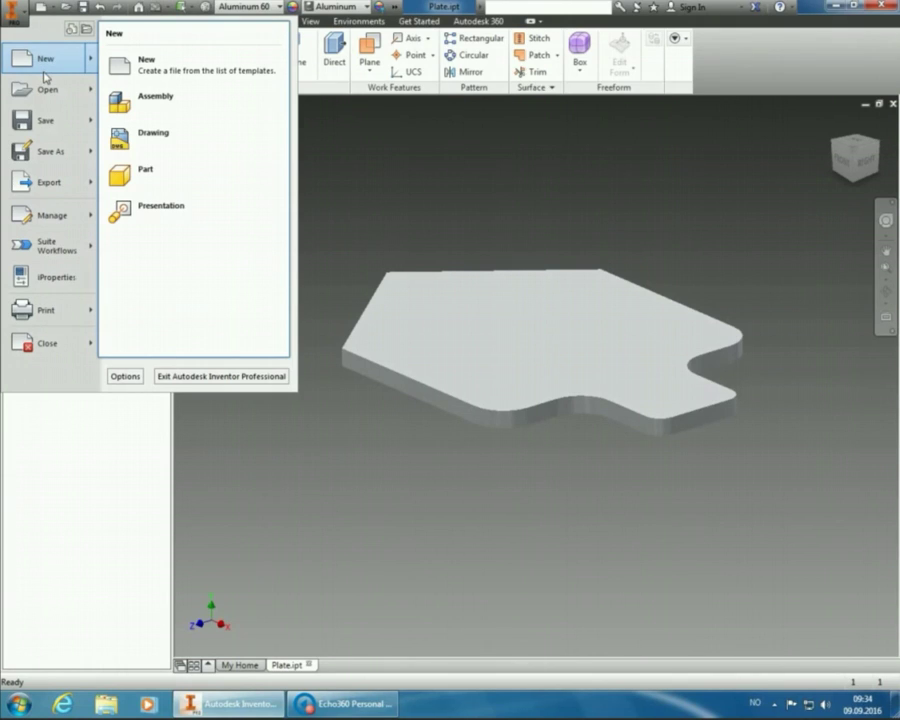
mouse_move(45, 215)
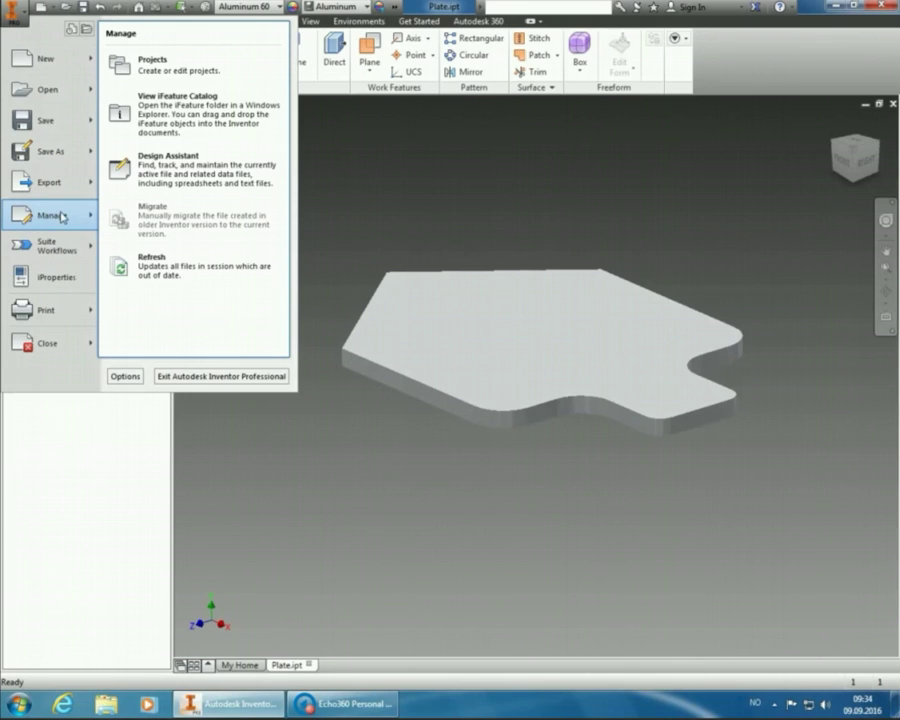
click(178, 73)
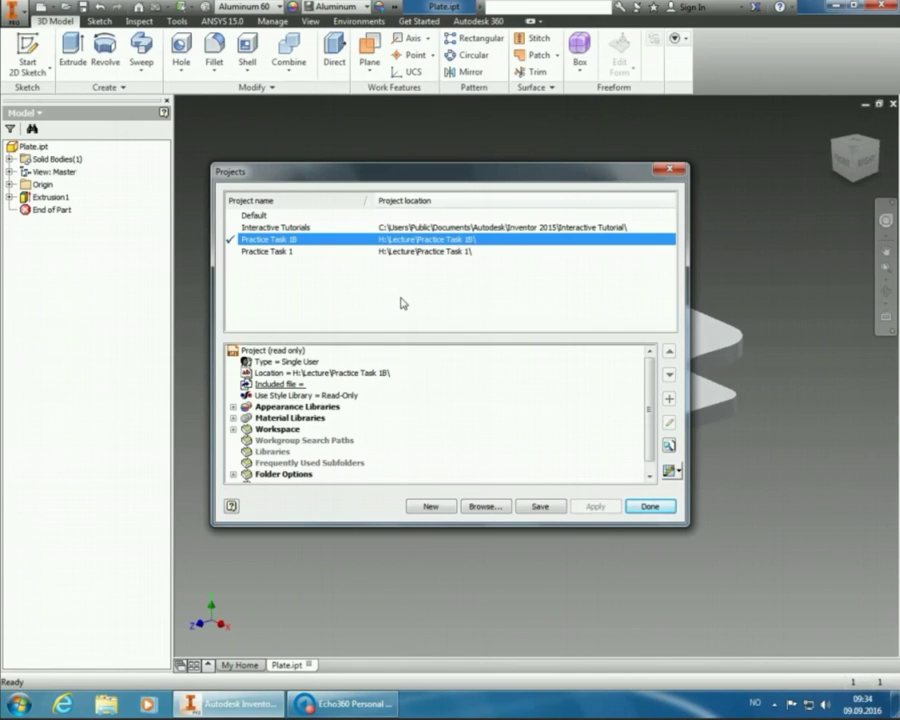
click(434, 510)
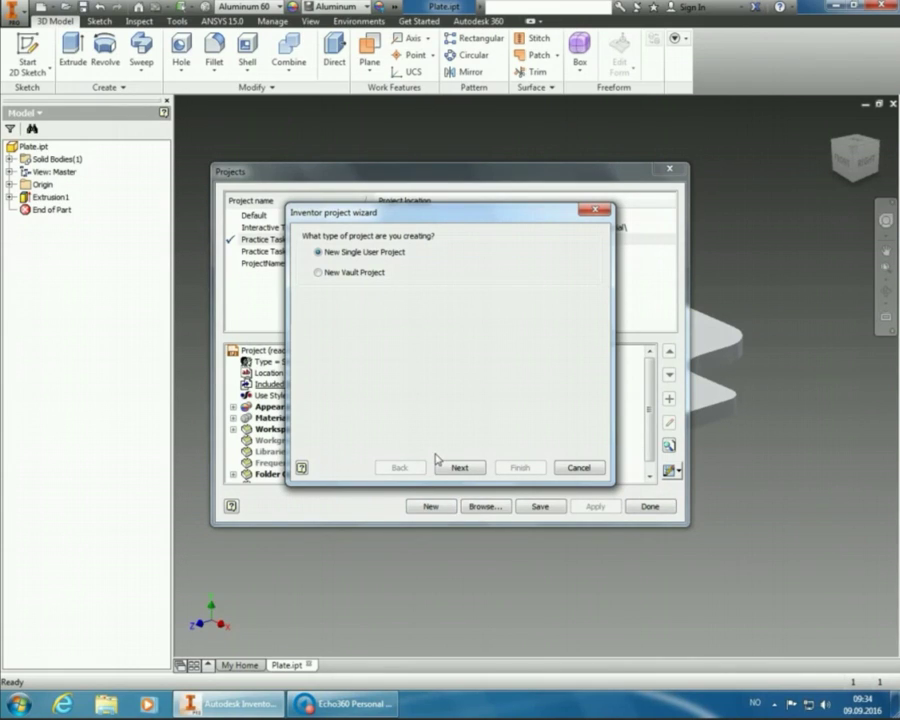
Keep the single-user project type and name the project 'Practice Task 2B'
click(457, 467)
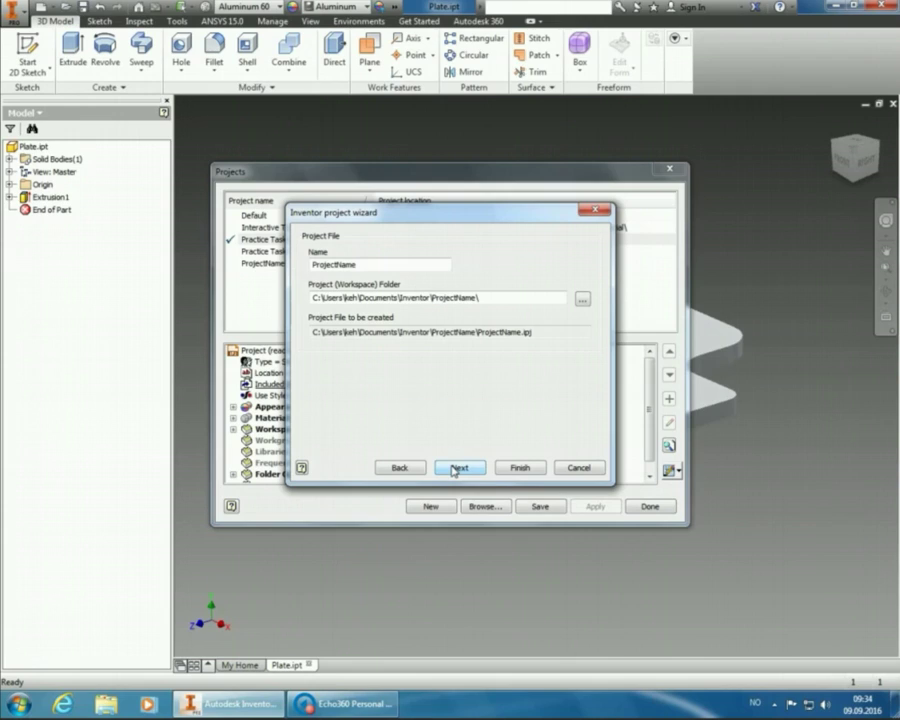
double_click(388, 265)
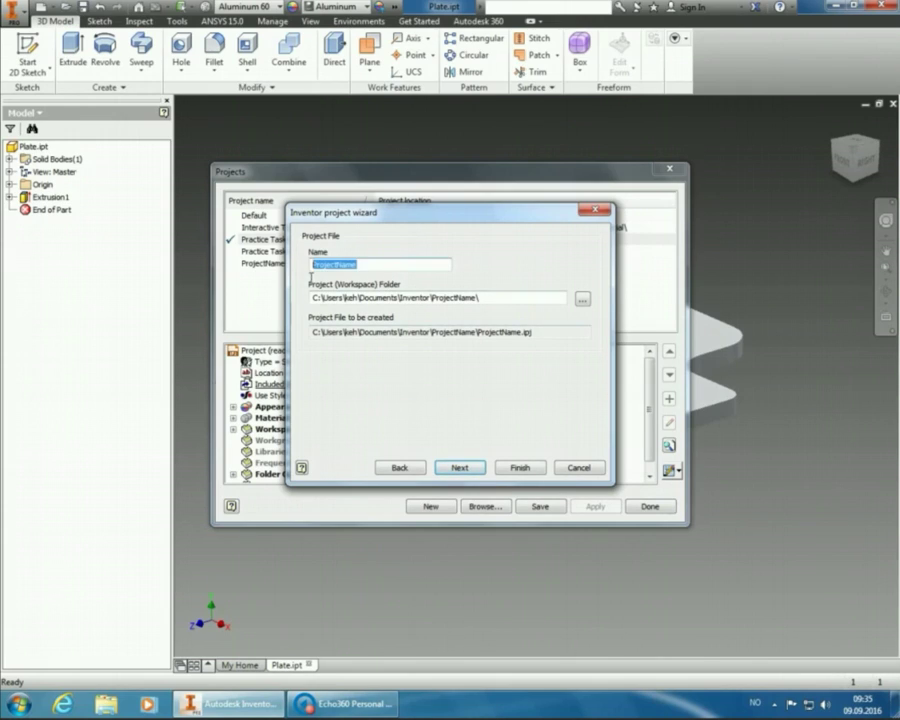
text(Pr)
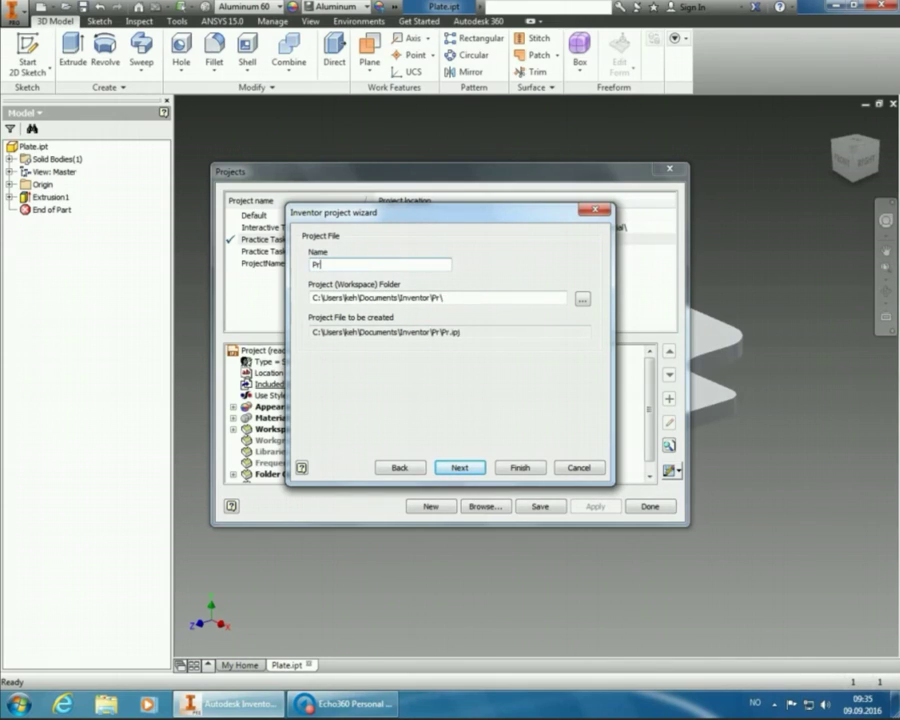
text(actice Tas)
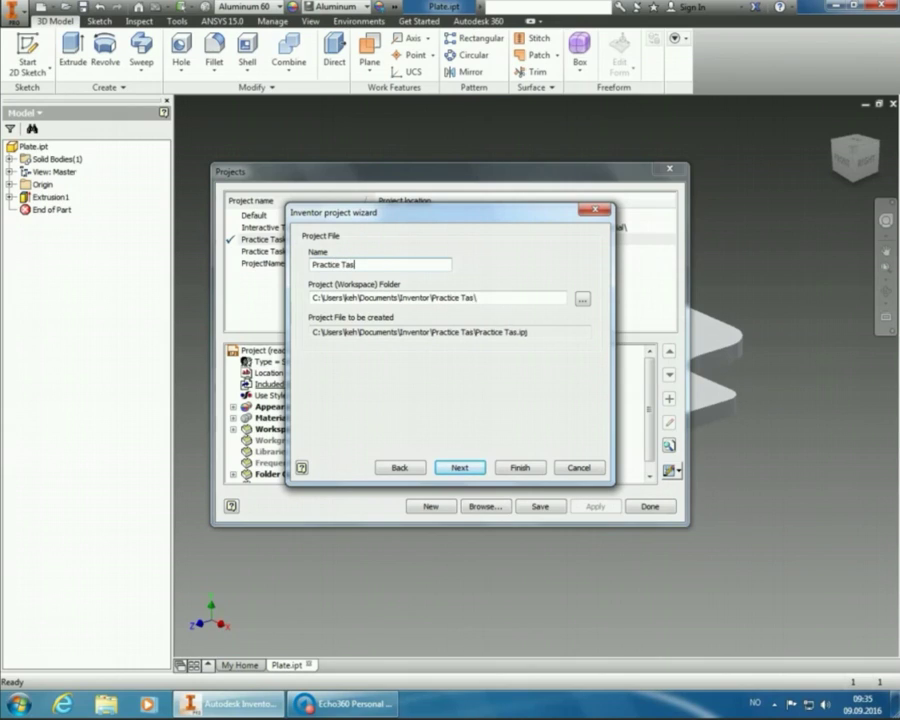
text(k 2B)
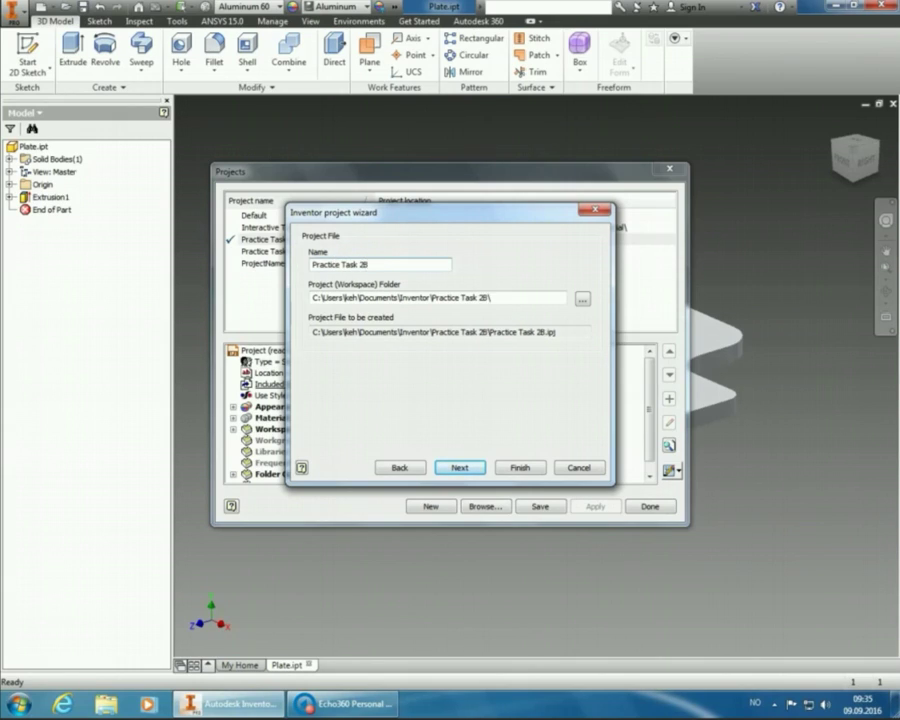
Create a 'Practice Task 2B' folder under H:\Lecture and set it as the workspace folder
click(582, 299)
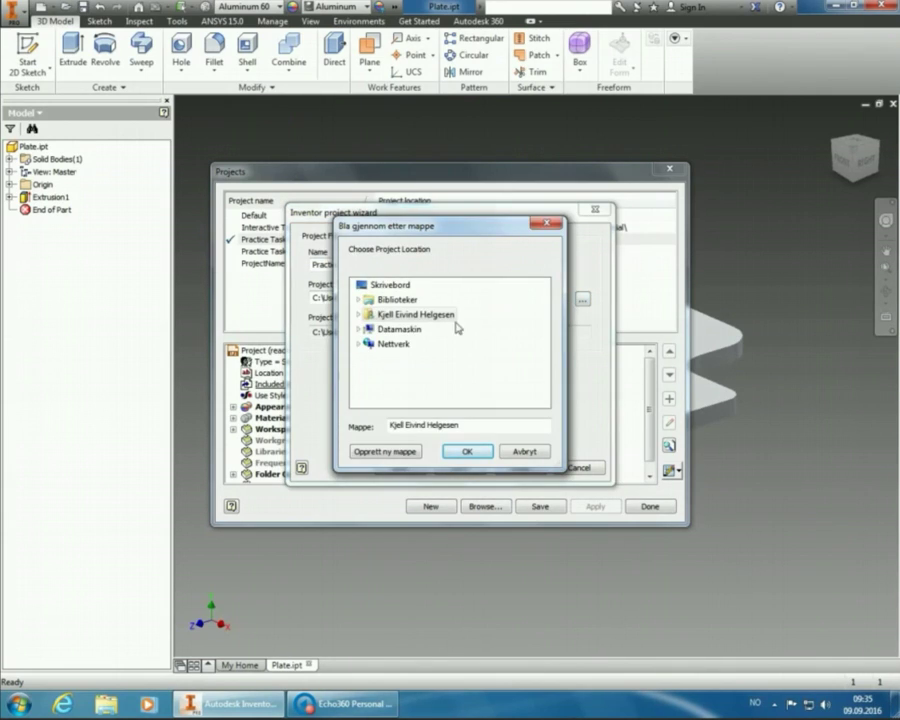
click(405, 330)
scroll(437, 345, down, 1)
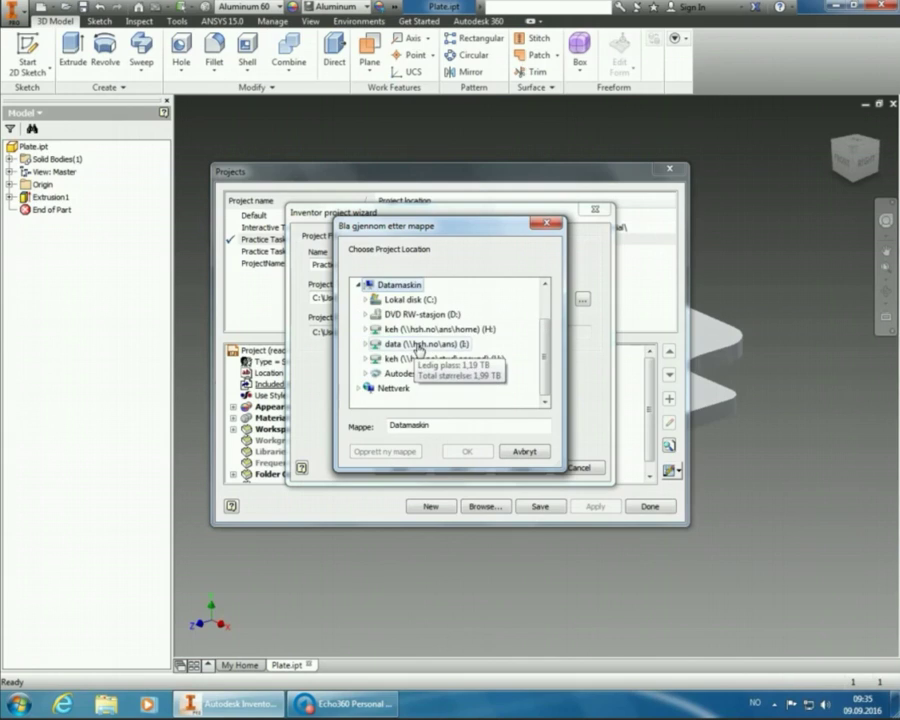
click(438, 329)
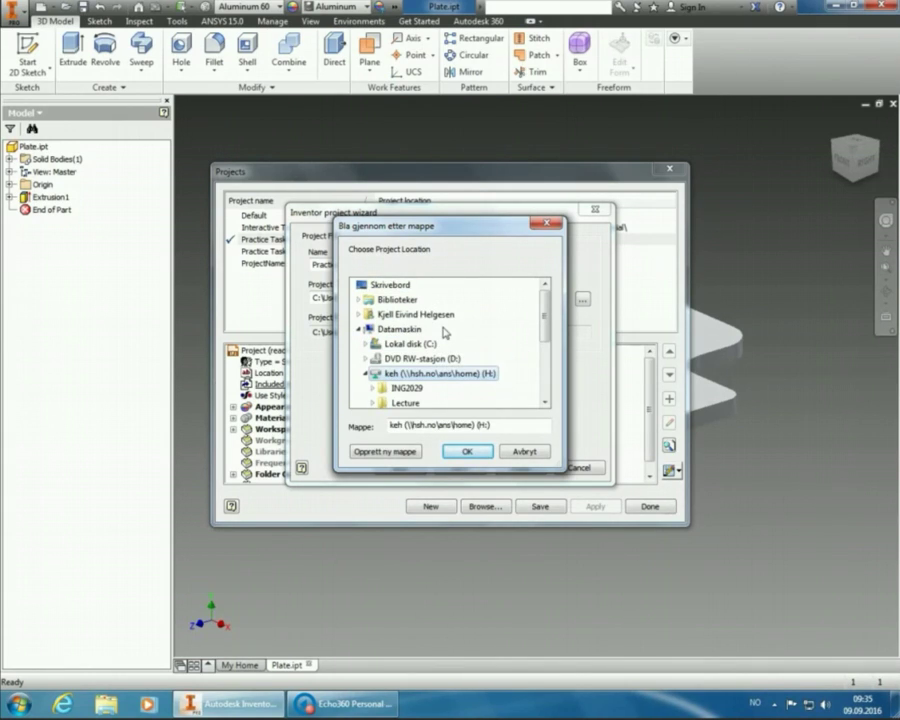
scroll(447, 340, down, 1)
click(418, 365)
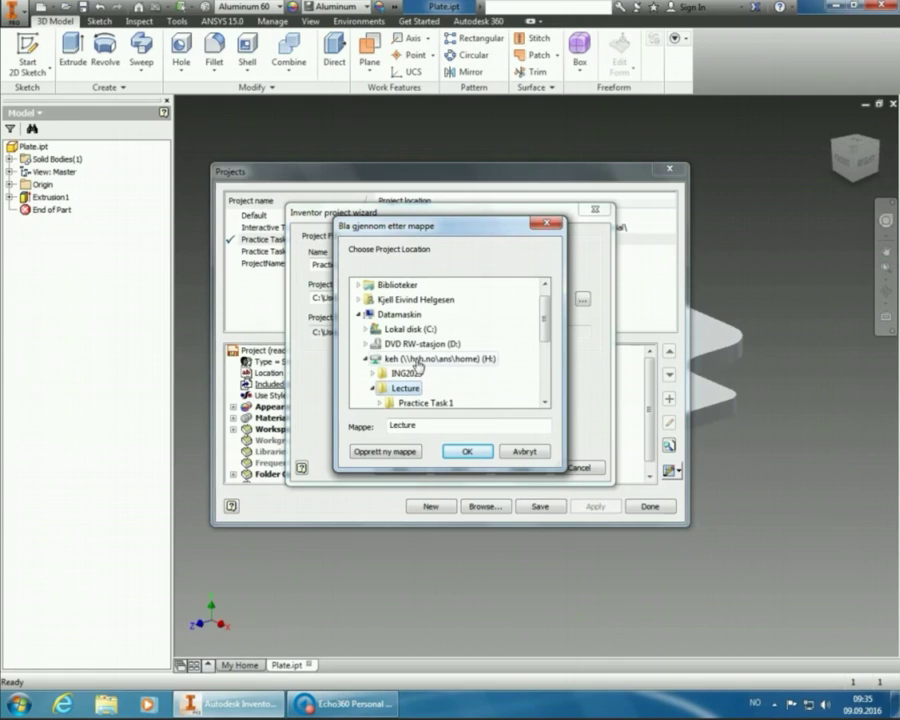
scroll(452, 360, down, 2)
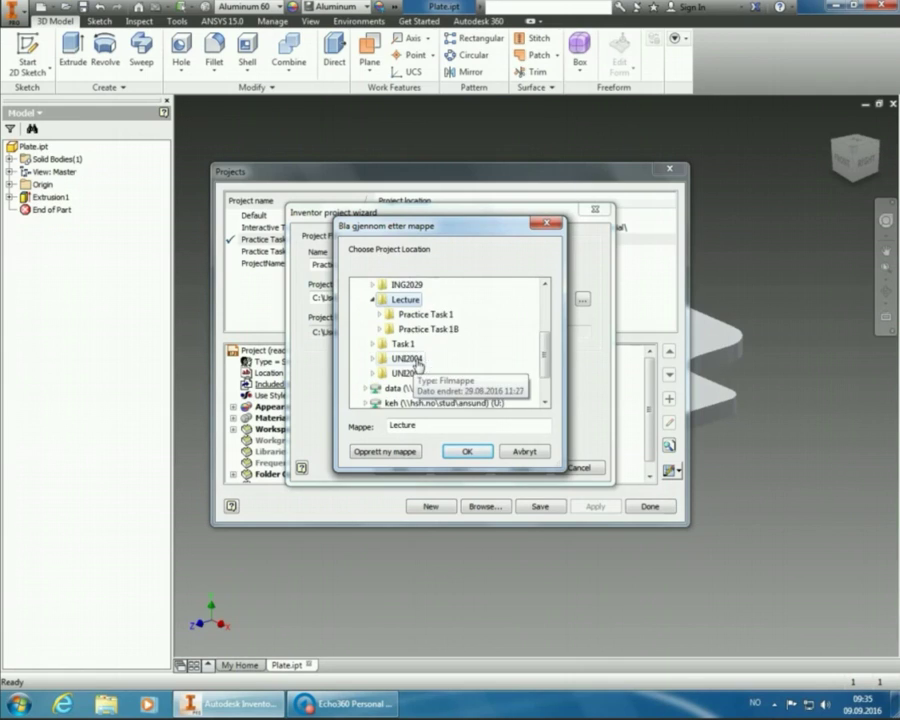
click(406, 452)
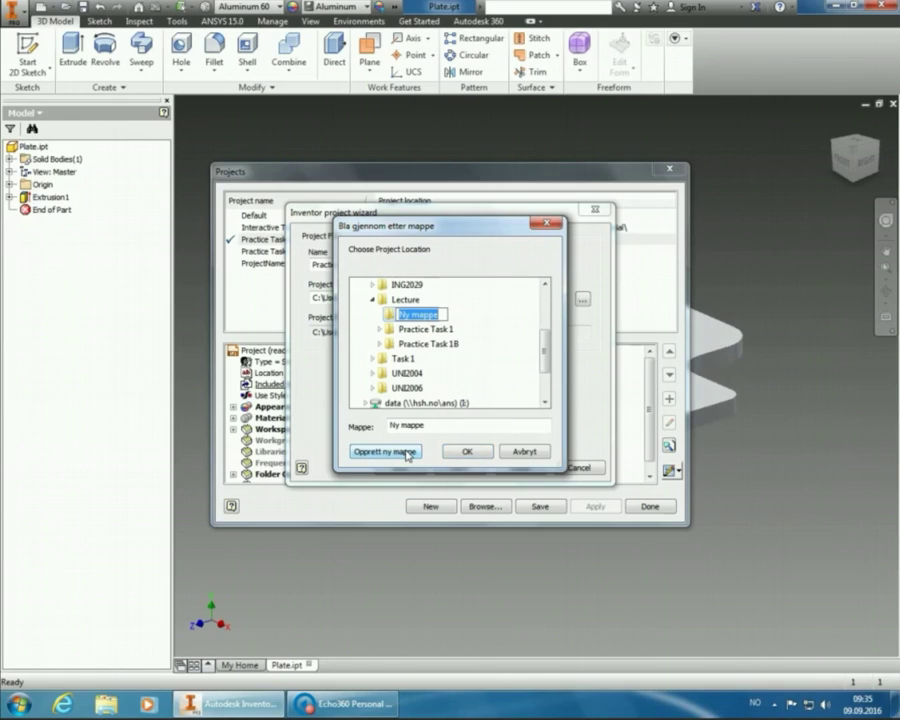
text(Prac)
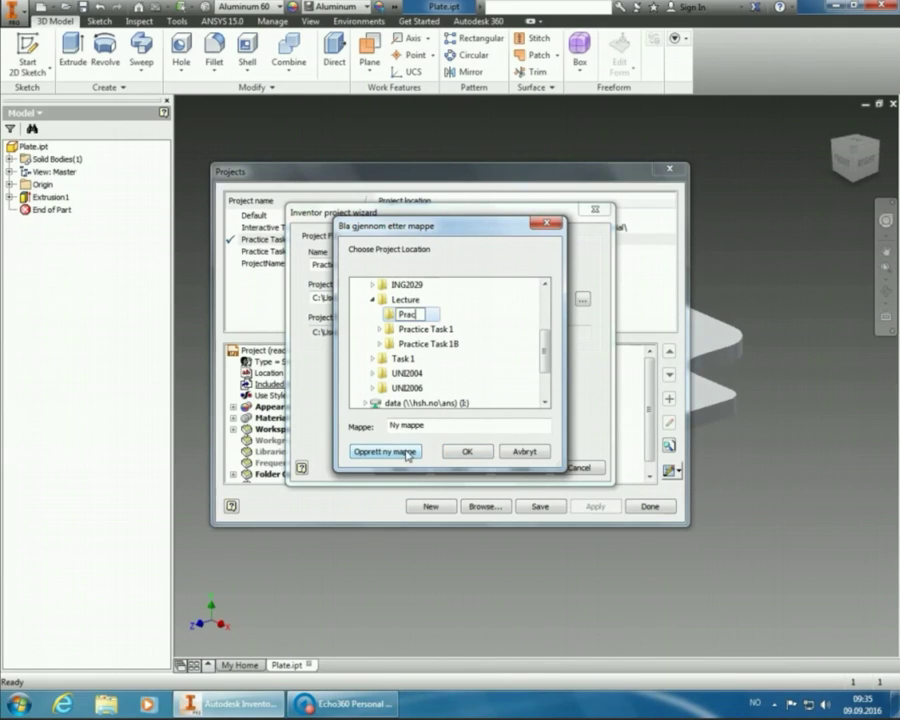
text(tice Task 2B)
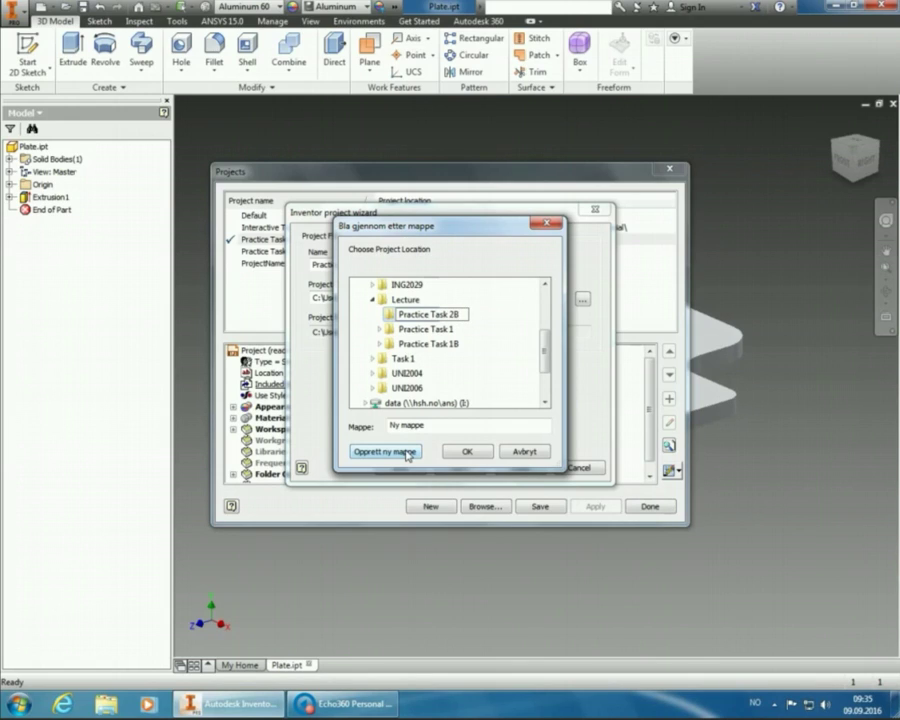
key(Return)
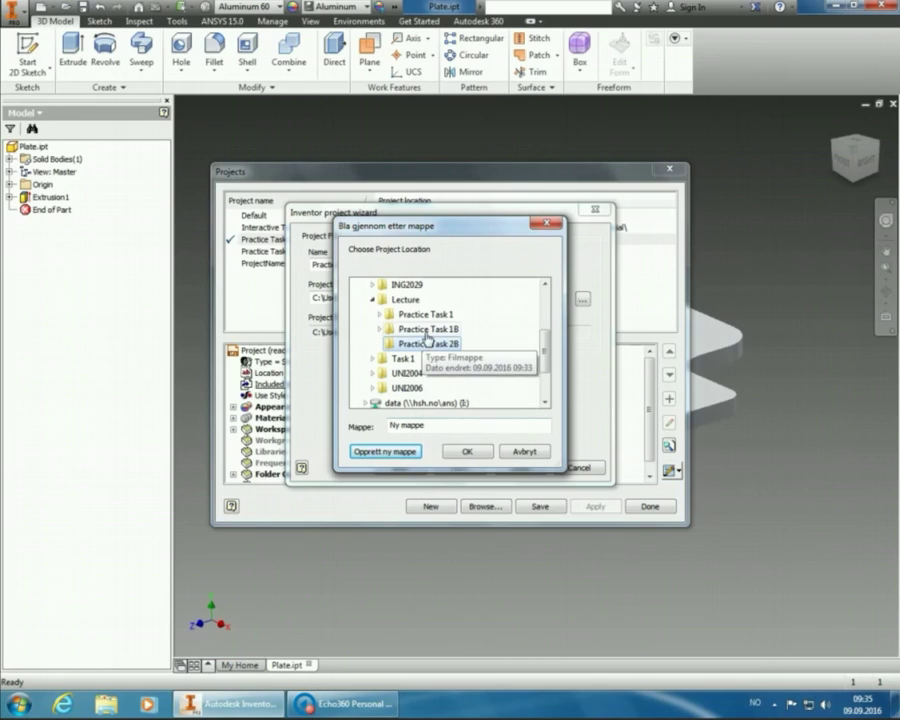
scroll(430, 350, down, 2)
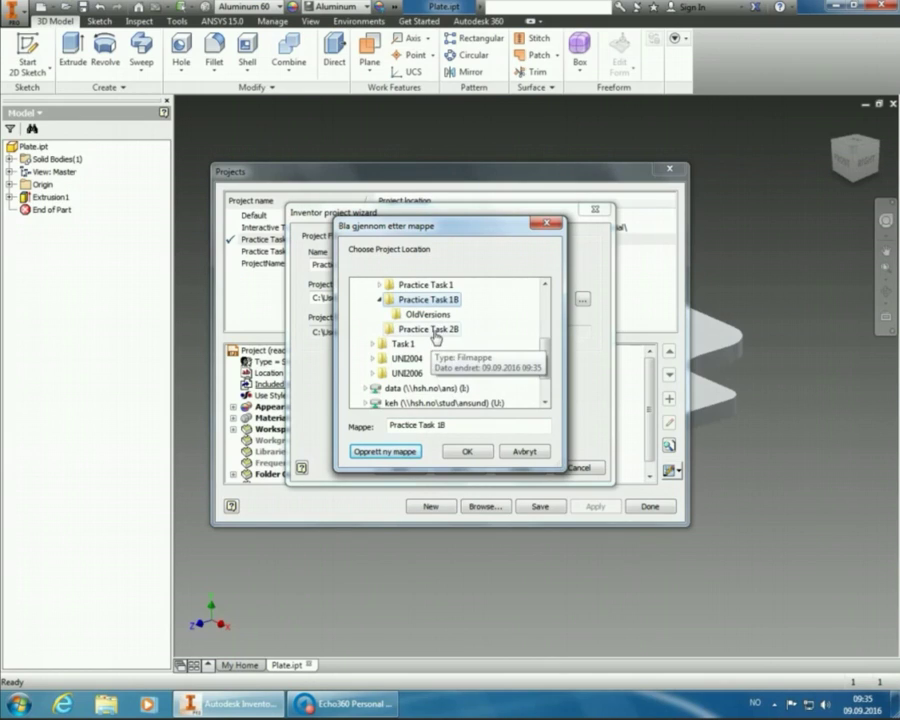
click(430, 328)
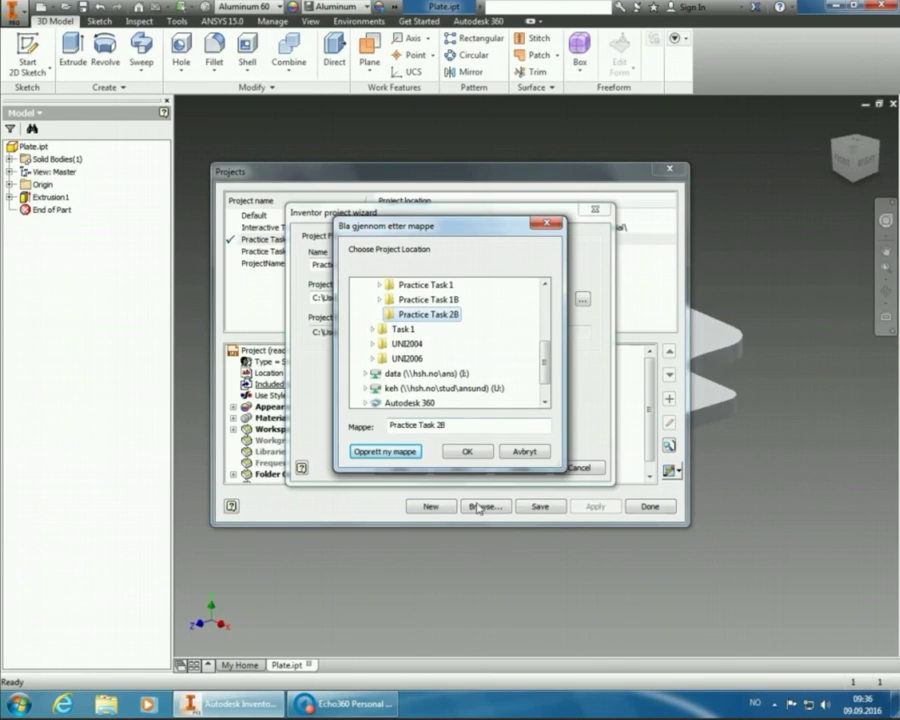
click(465, 453)
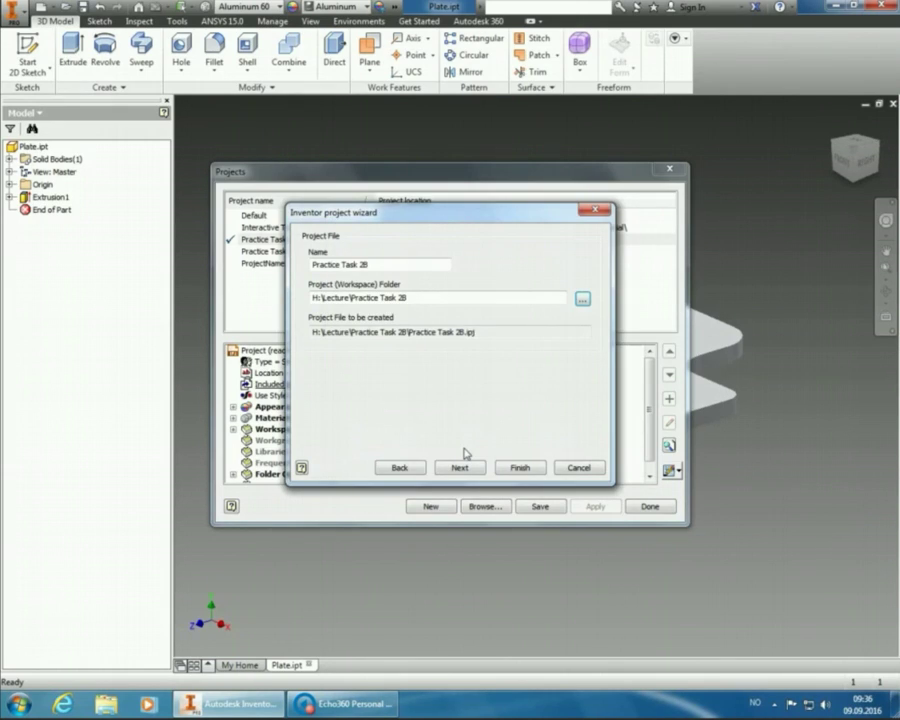
Finish the Practice Task 2B project, accept the warning, and close the Projects dialog
click(519, 468)
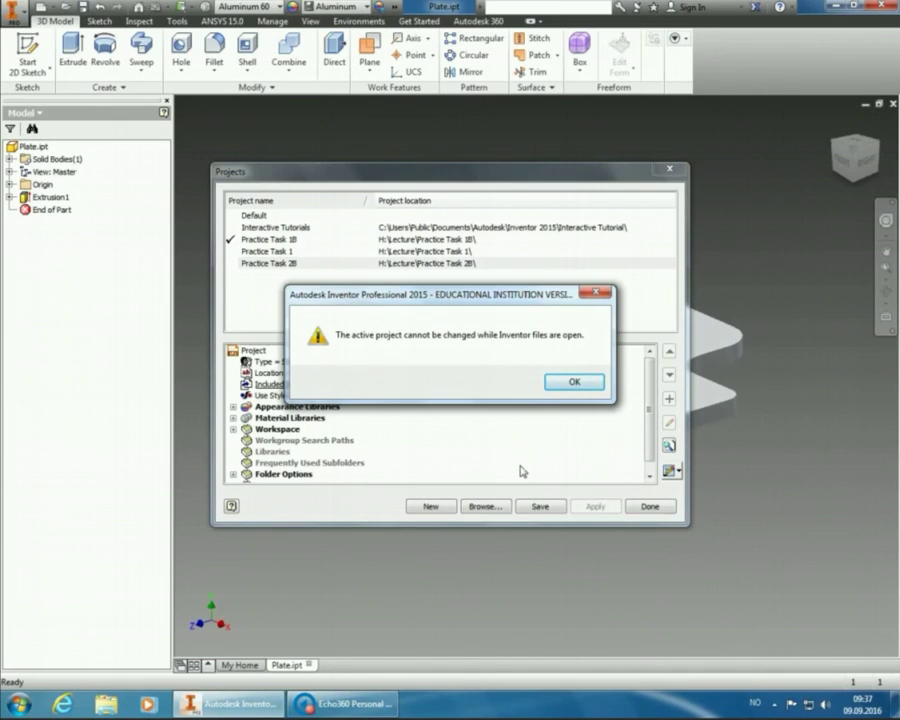
click(578, 386)
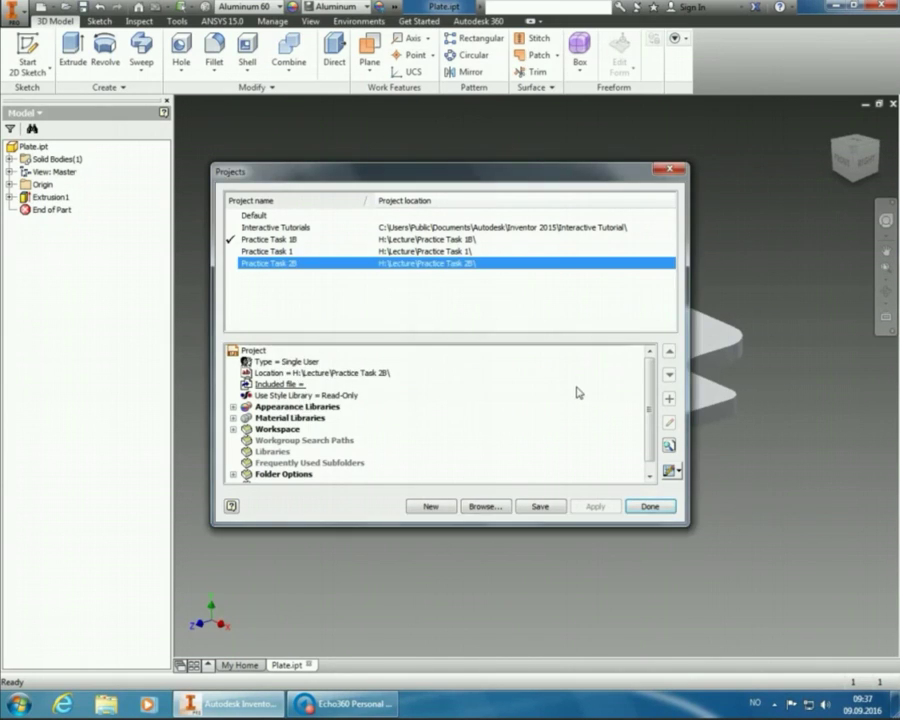
click(652, 507)
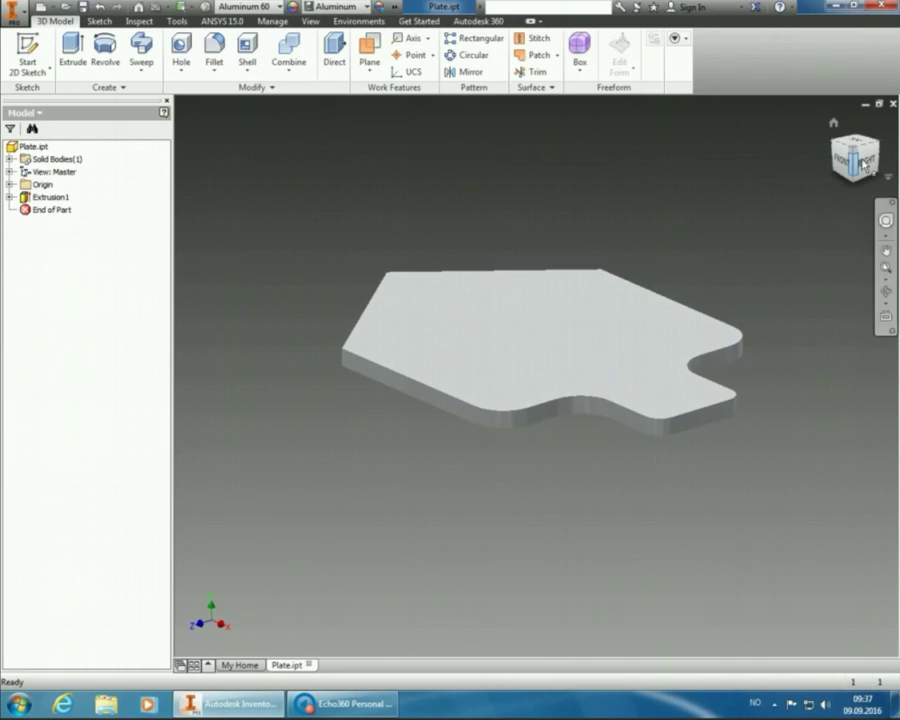
Close Plate.ipt and activate Practice Task 2B in the Projects list
click(893, 106)
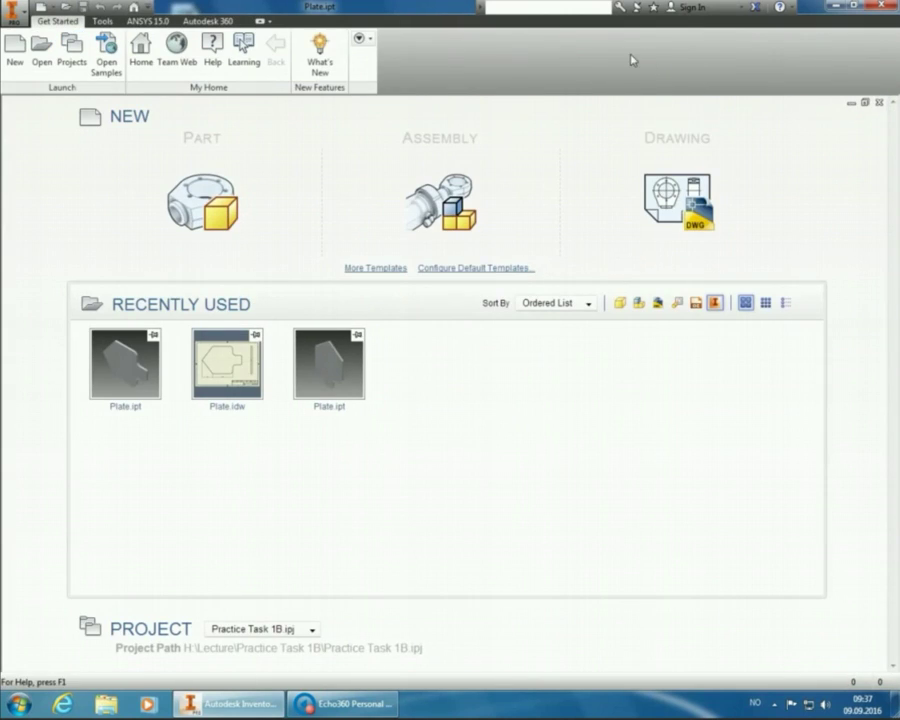
click(68, 57)
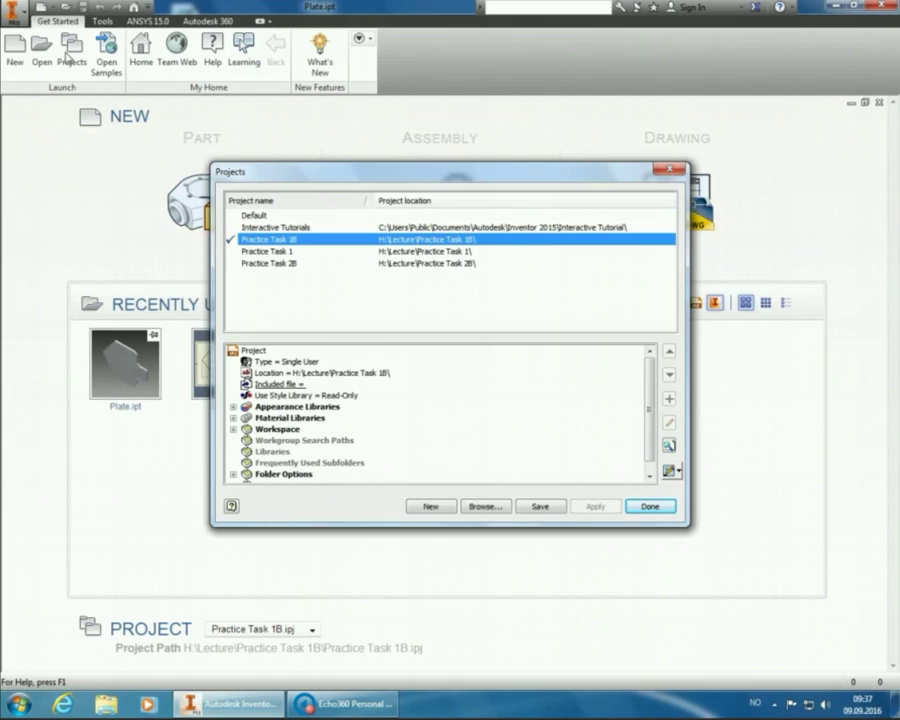
click(293, 263)
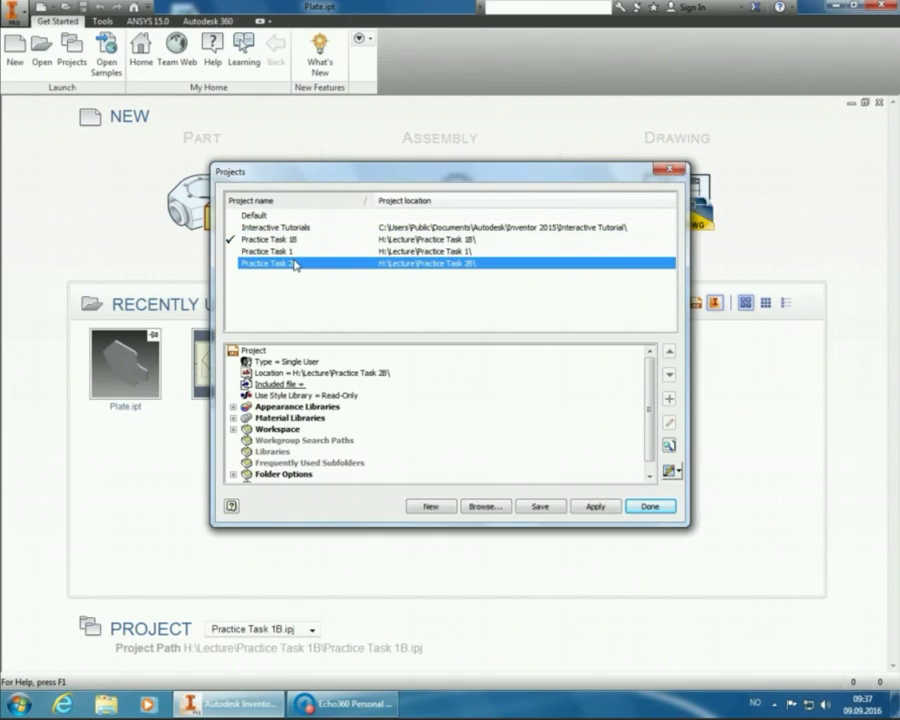
right_click(280, 263)
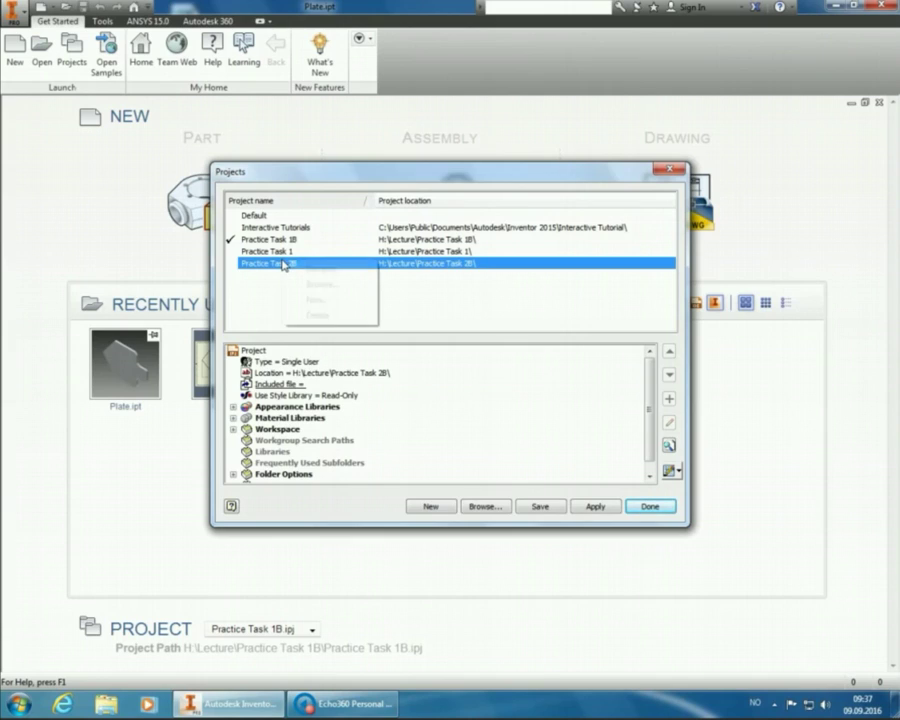
click(253, 263)
double_click(253, 263)
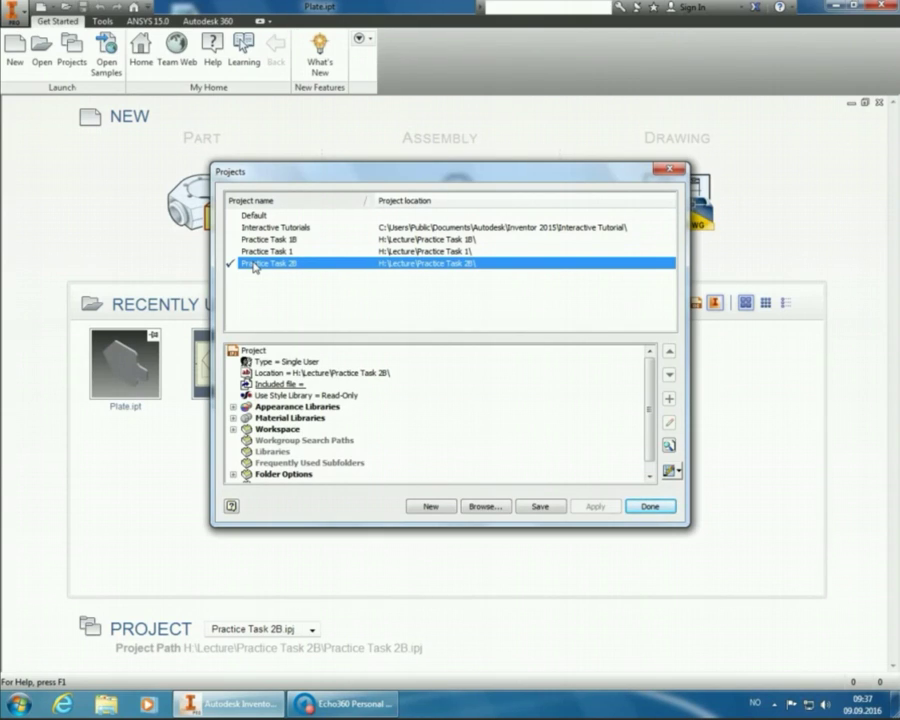
click(660, 507)
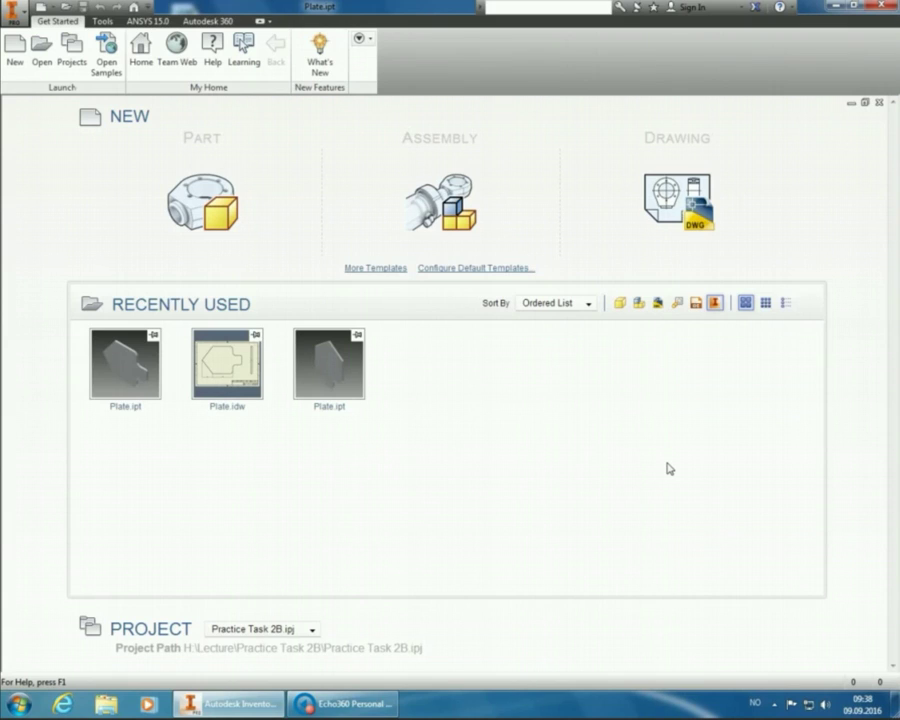
Create a new part from the Metric Standard (mm).ipt template
click(15, 64)
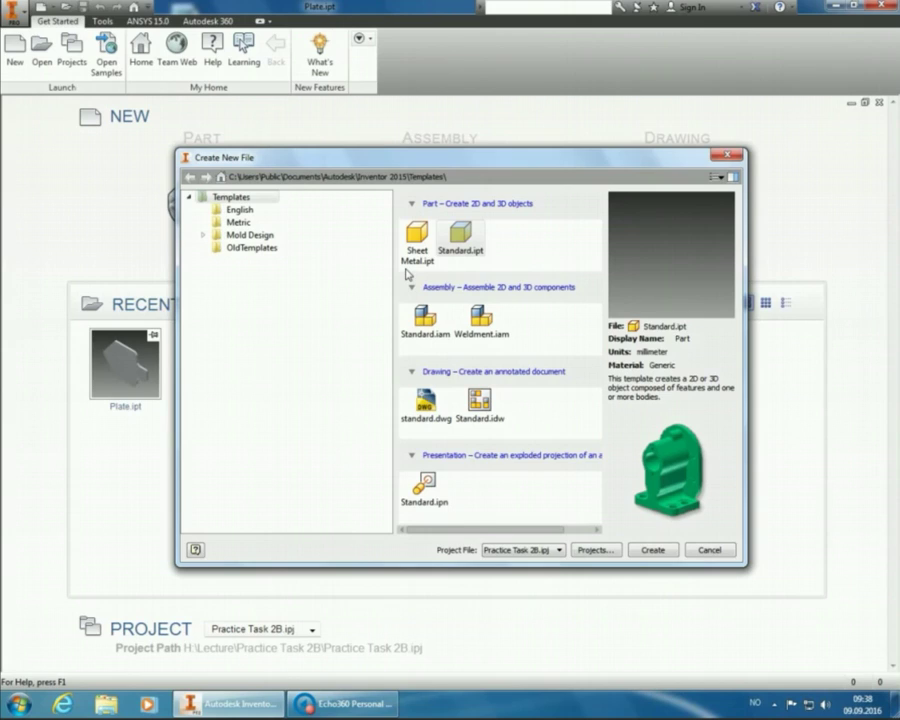
click(264, 222)
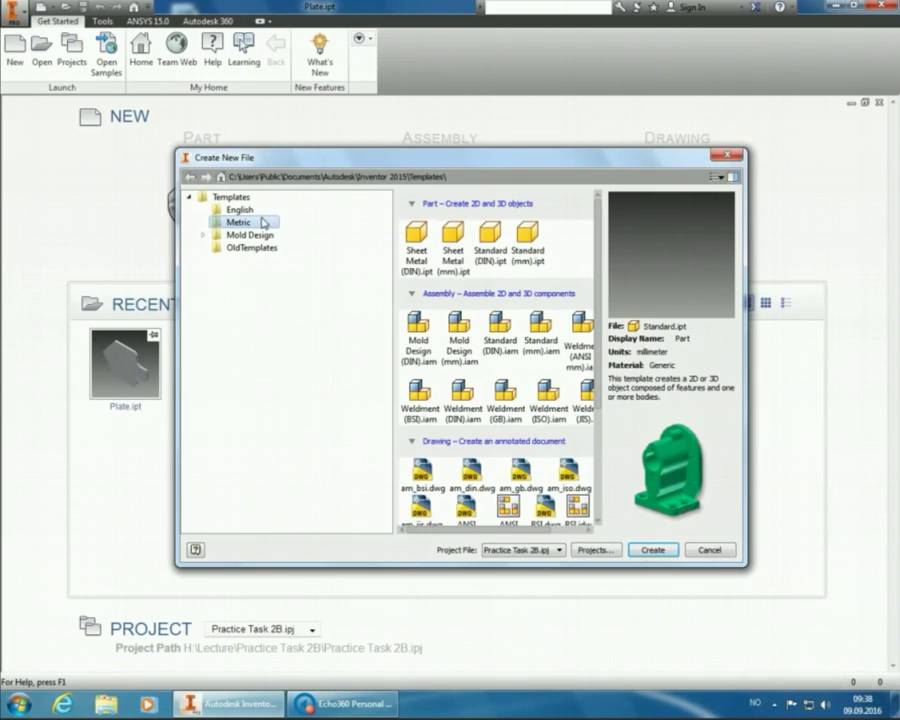
click(536, 236)
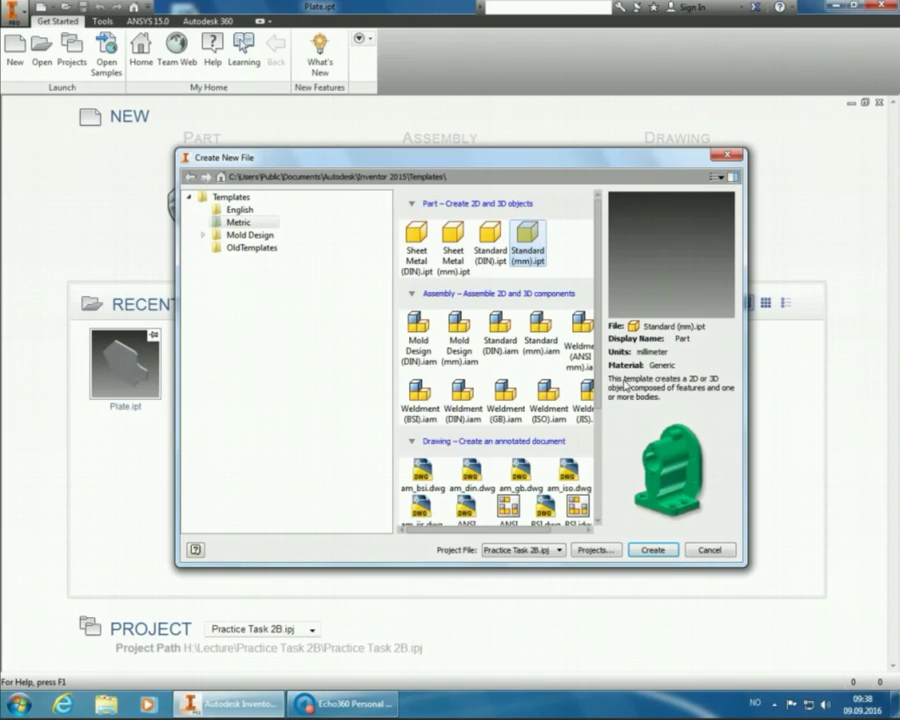
click(655, 550)
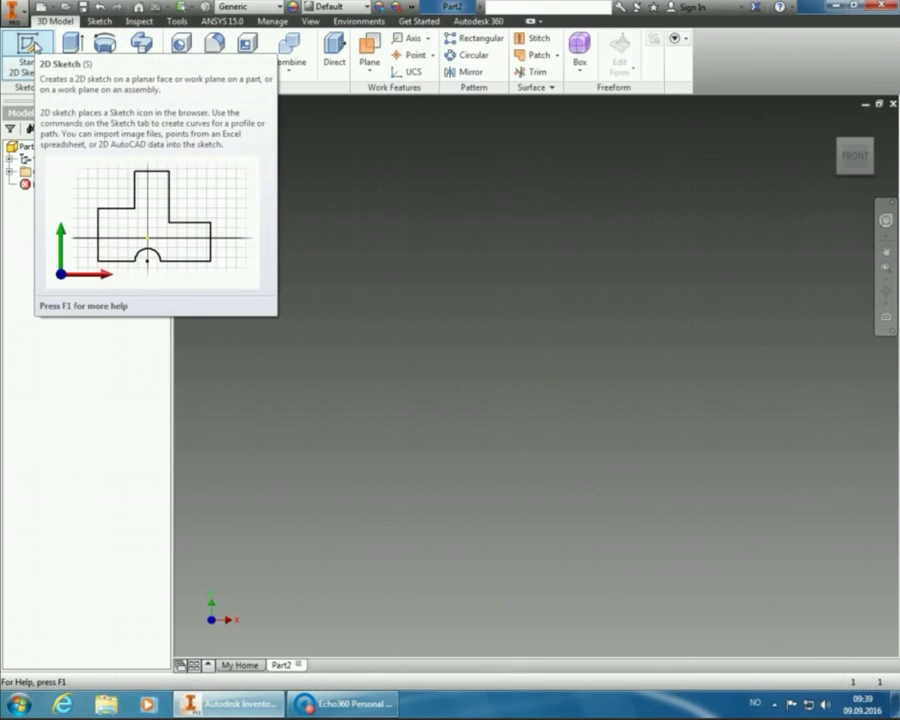
Start a 2D sketch on the XZ plane and rotate the view within the plane
click(33, 46)
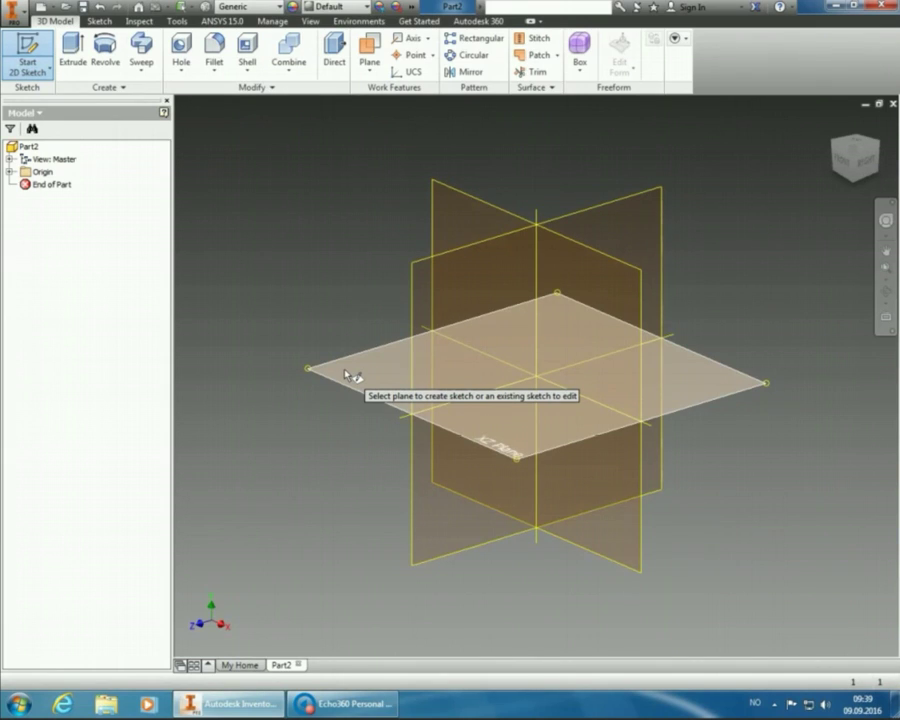
click(346, 375)
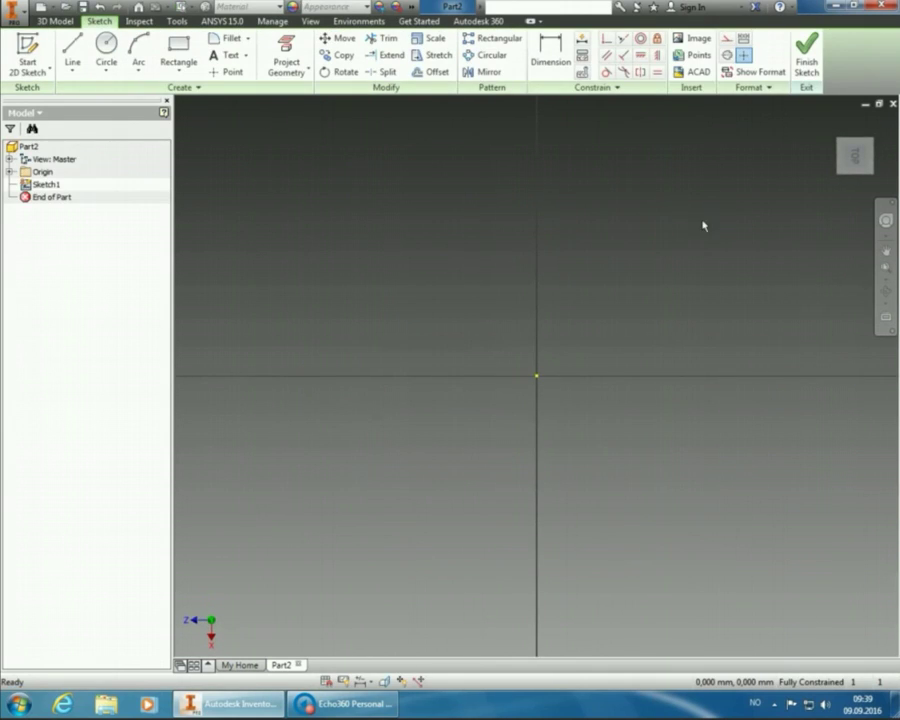
mouse_move(856, 140)
click(881, 122)
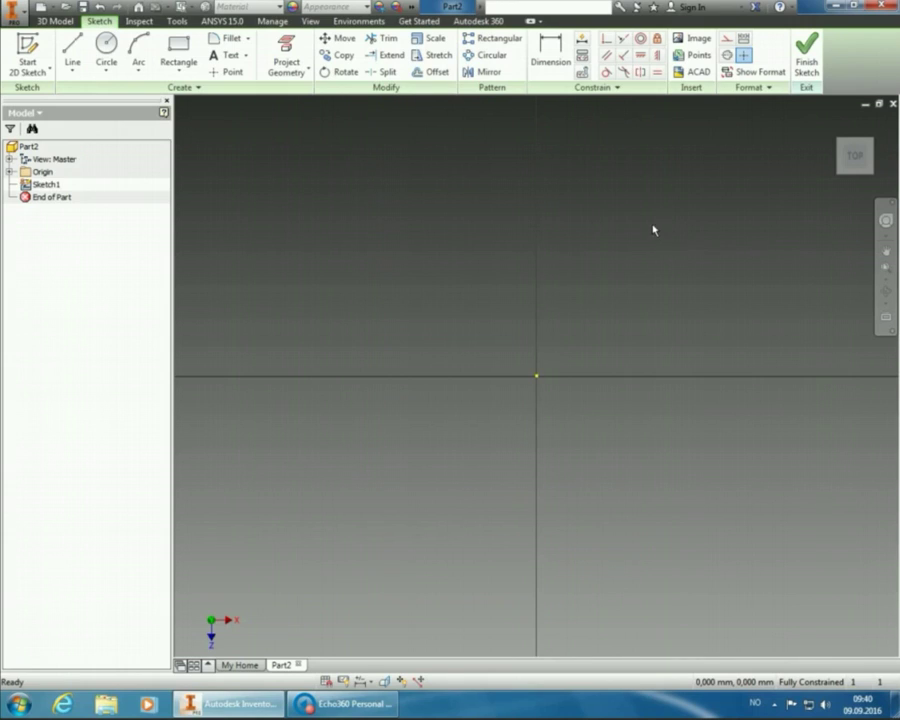
Draw a vertical construction centre line from below to above the origin
click(726, 40)
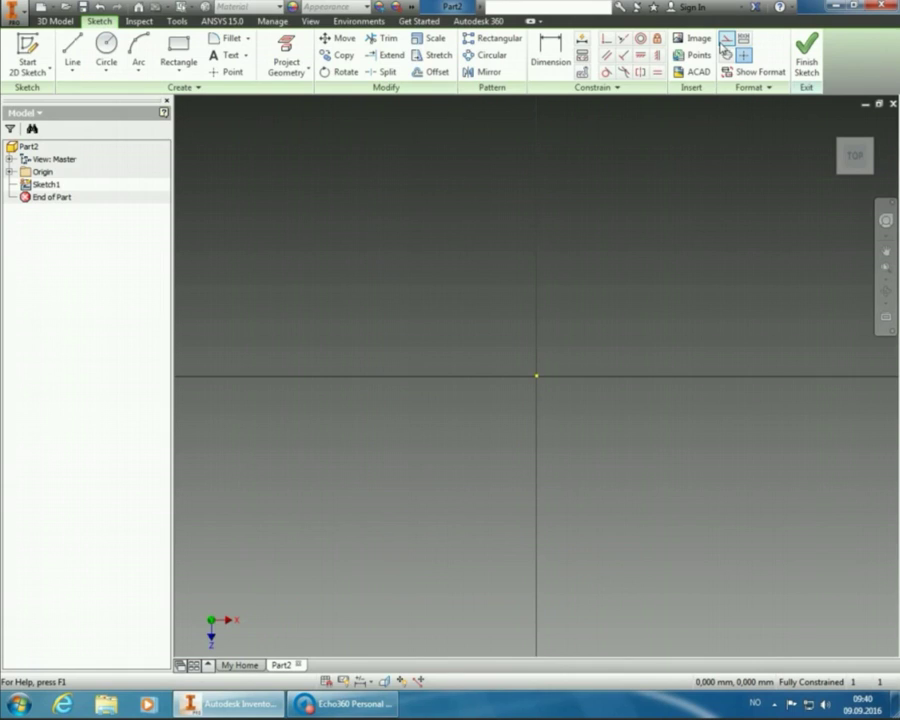
click(82, 47)
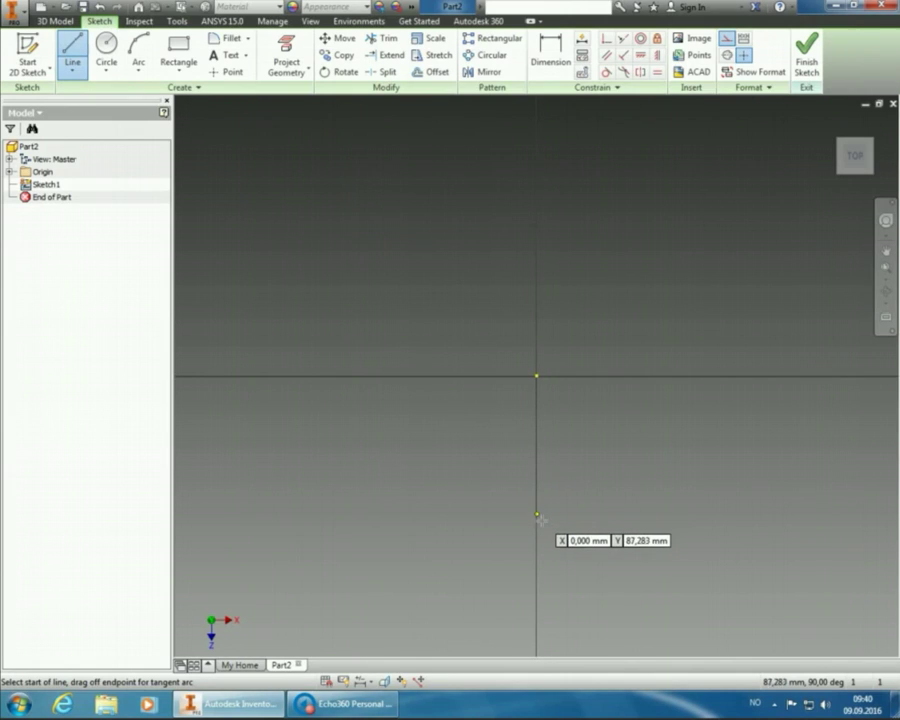
click(537, 517)
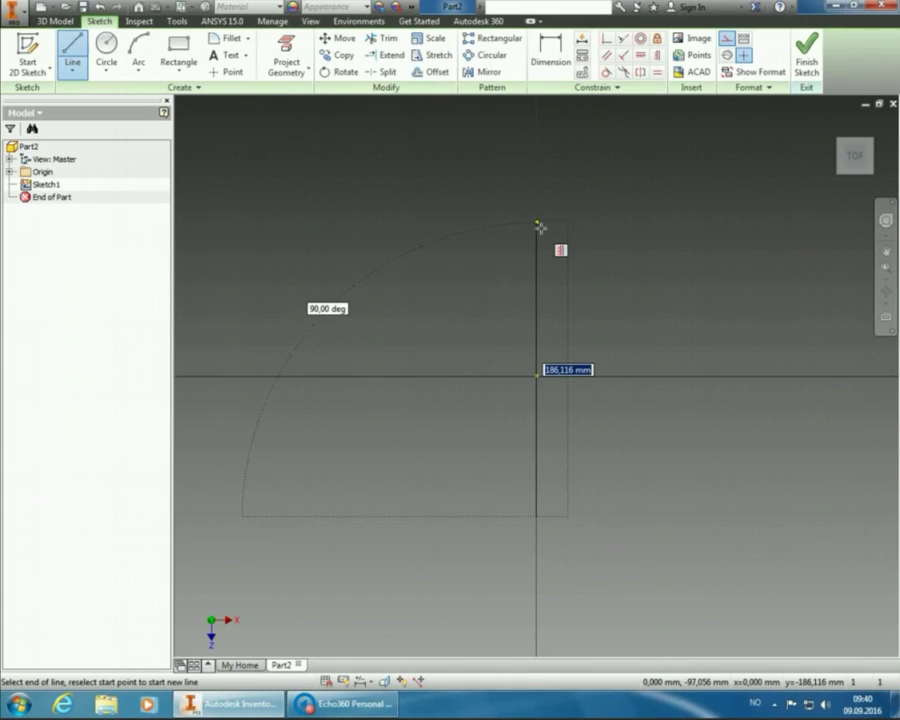
click(539, 227)
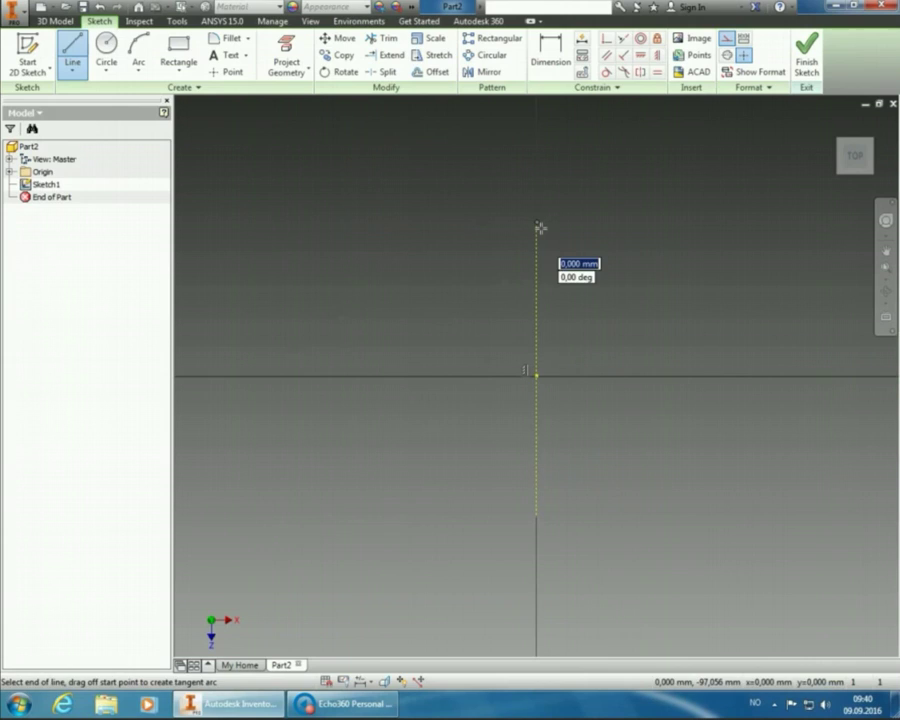
right_click(585, 200)
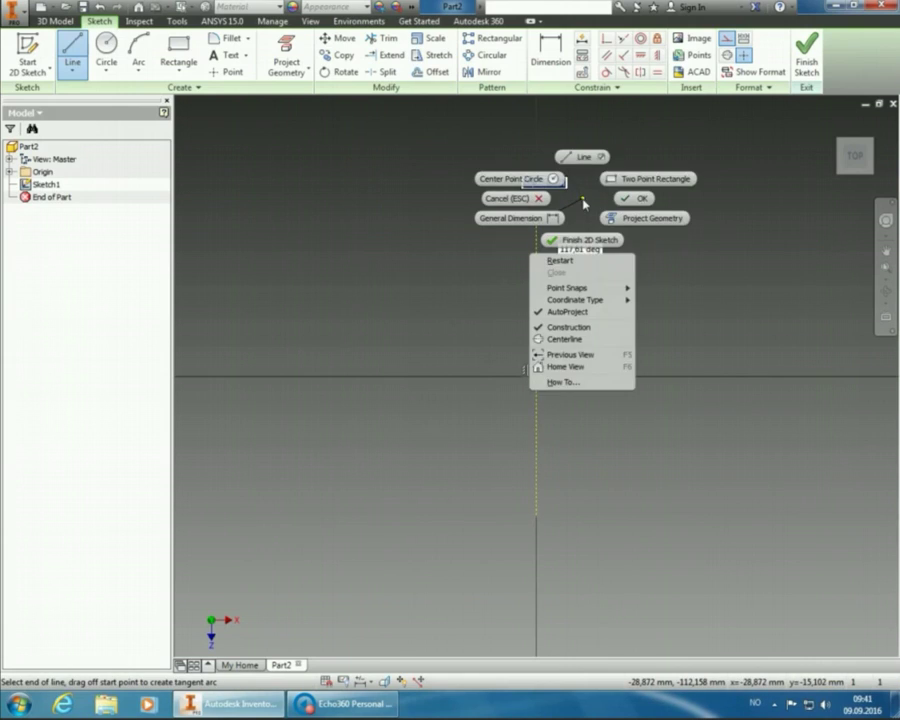
click(636, 200)
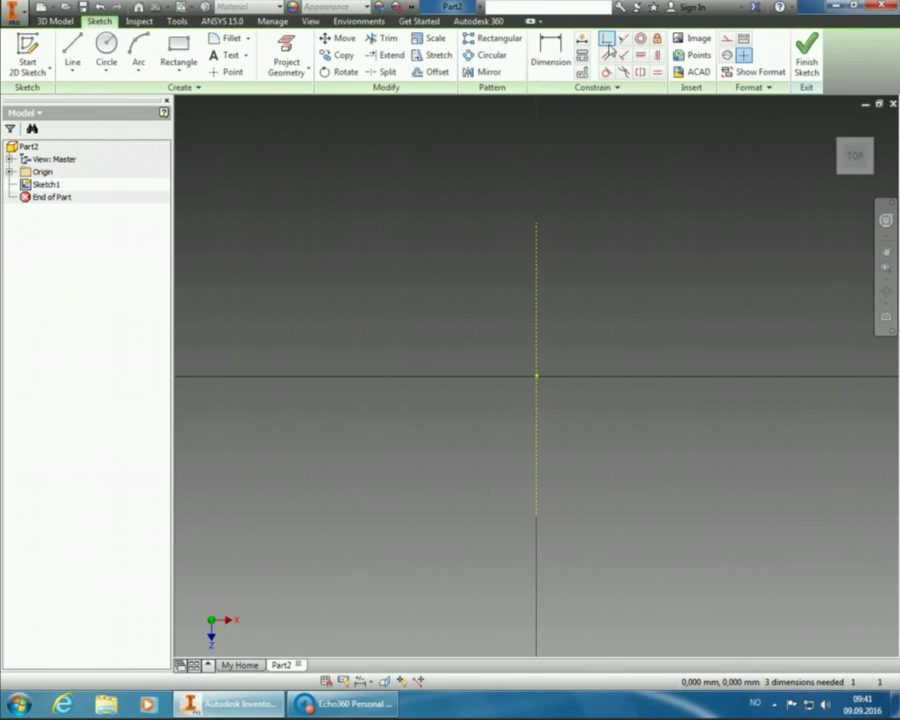
Make the vertical centre line coincident with the sketch origin
click(607, 38)
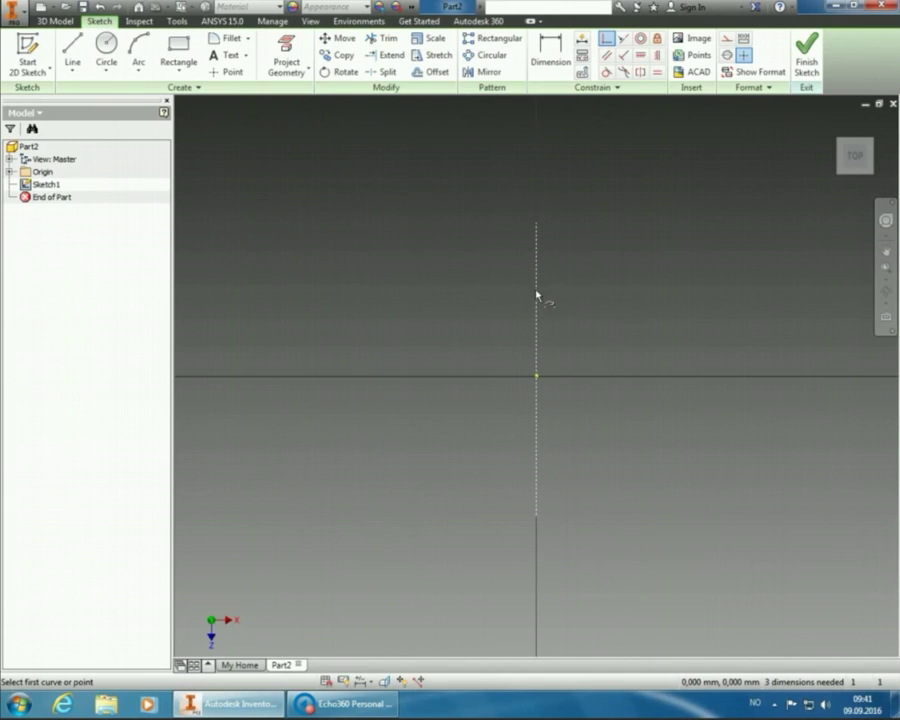
click(537, 372)
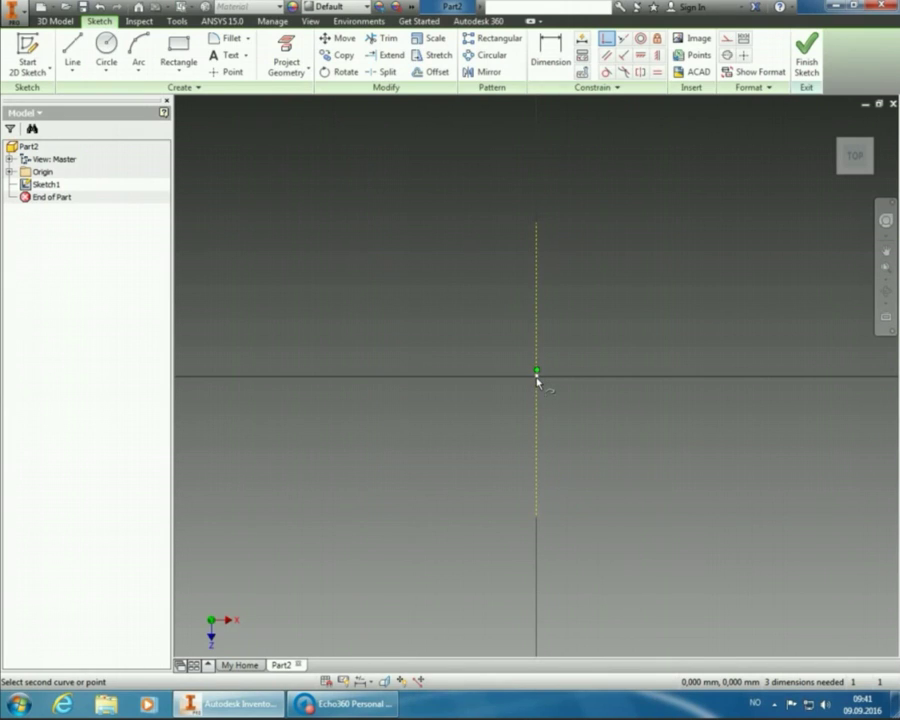
click(537, 376)
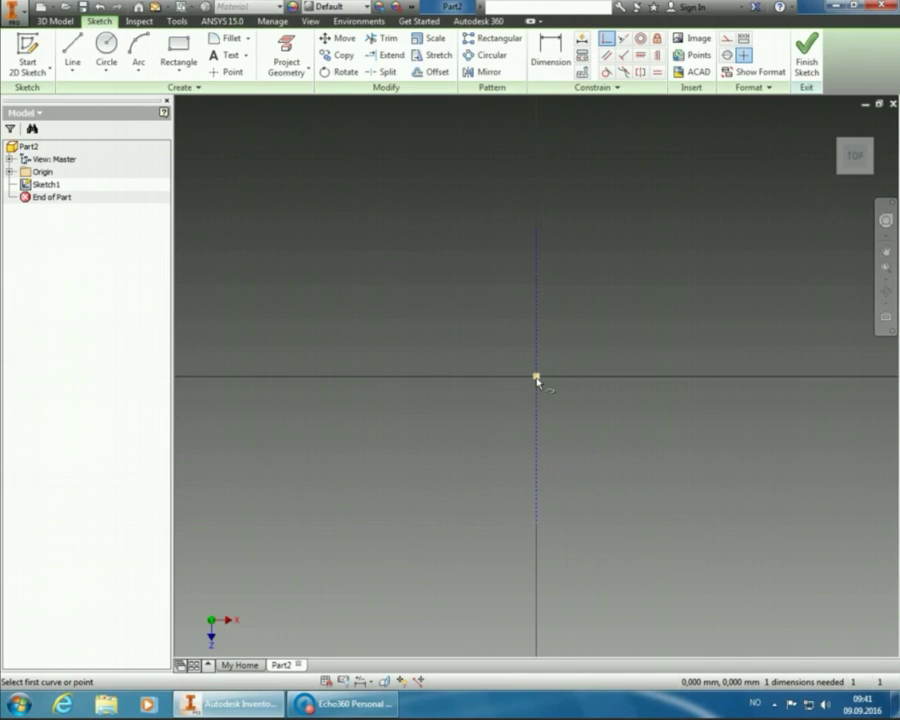
mouse_move(537, 380)
right_click(604, 324)
click(643, 318)
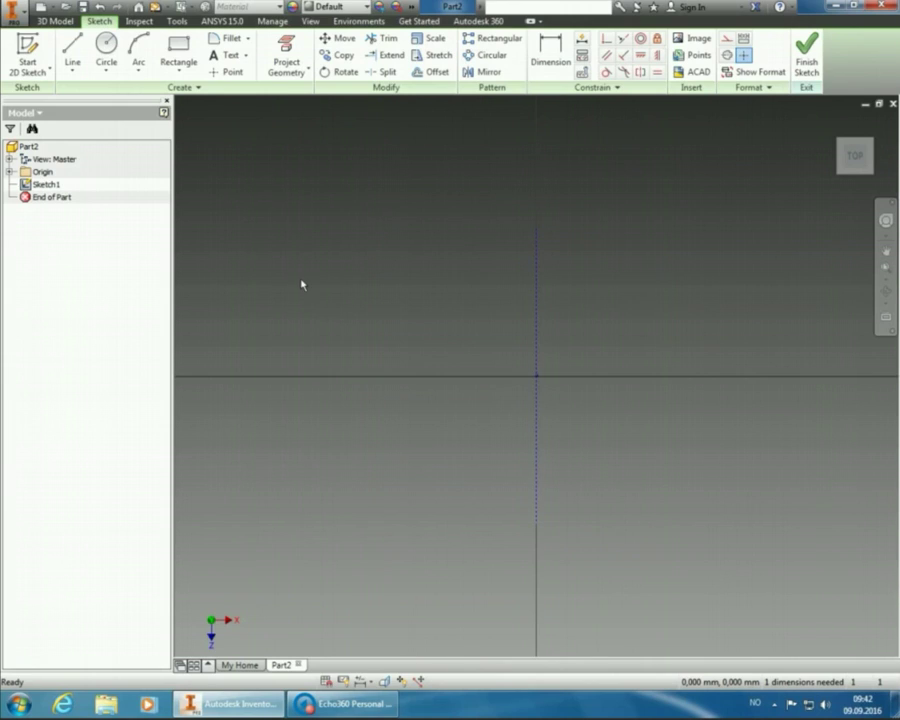
Draw a ~182 mm bottom edge left from the centre line, then a ~141 mm left edge upward
click(72, 50)
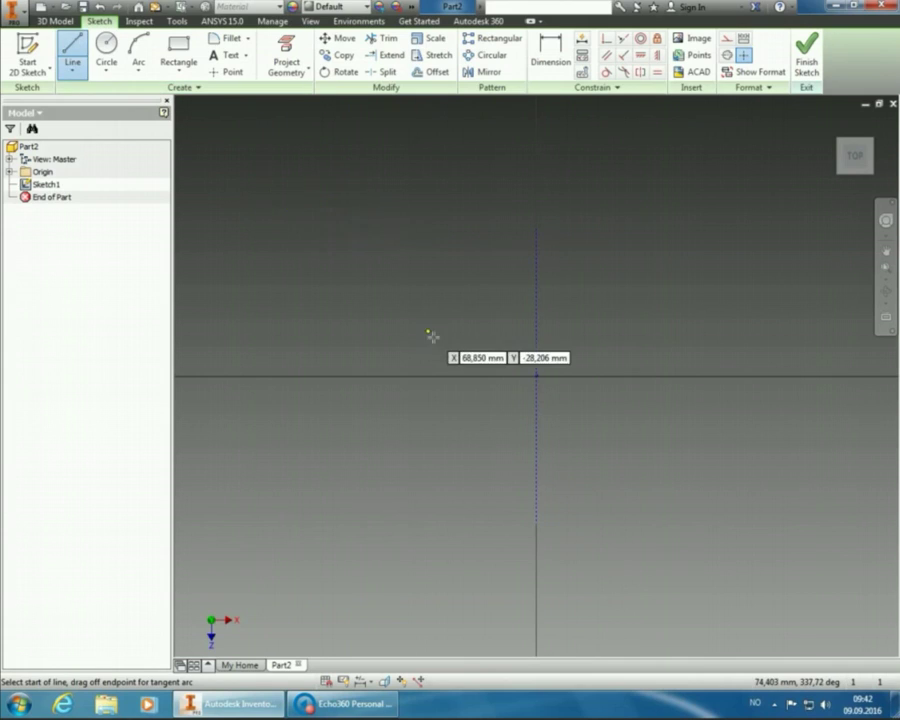
click(537, 523)
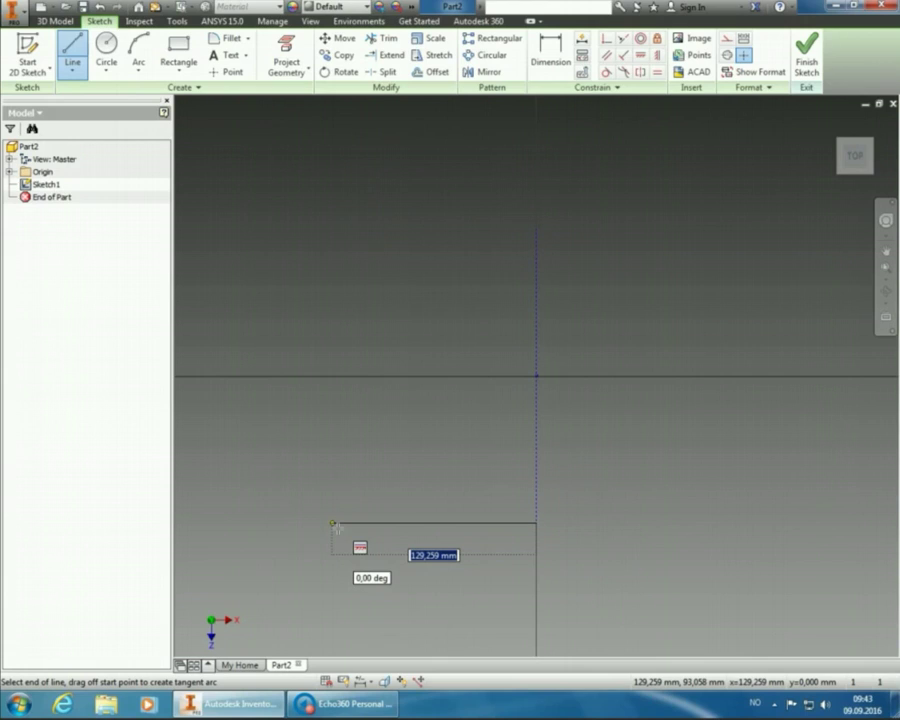
click(230, 524)
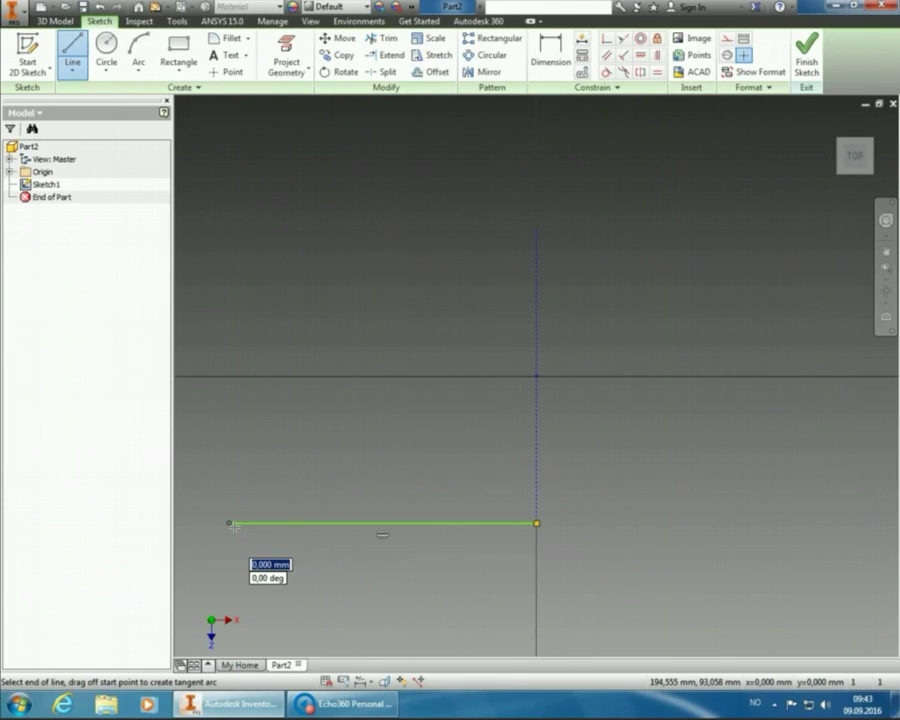
click(235, 305)
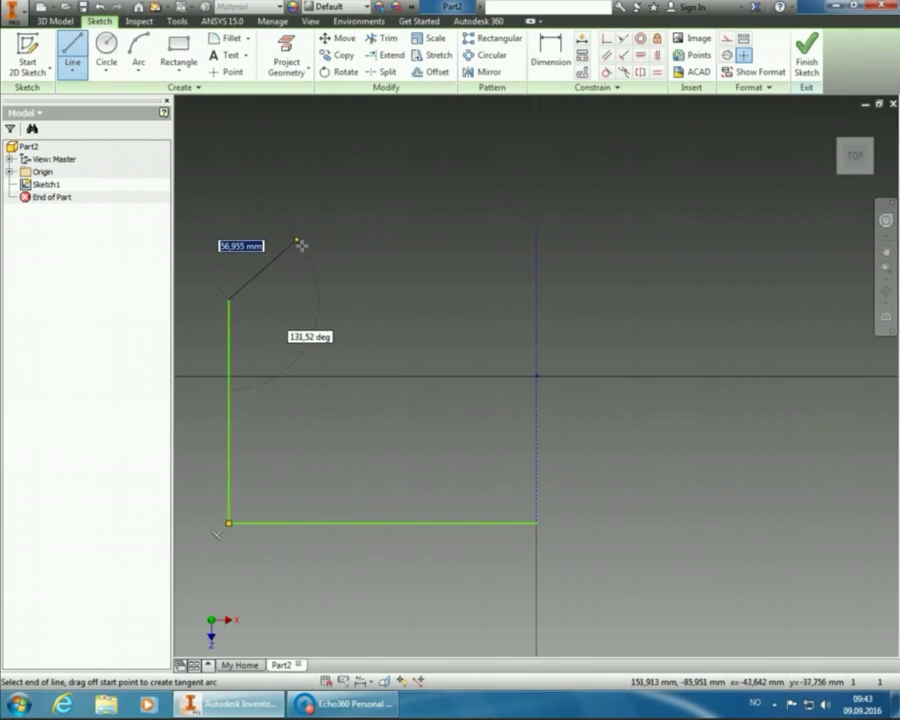
Add the chamfered corner, ~75 mm top edge, ~45 mm step down, and return to the centre line
click(297, 243)
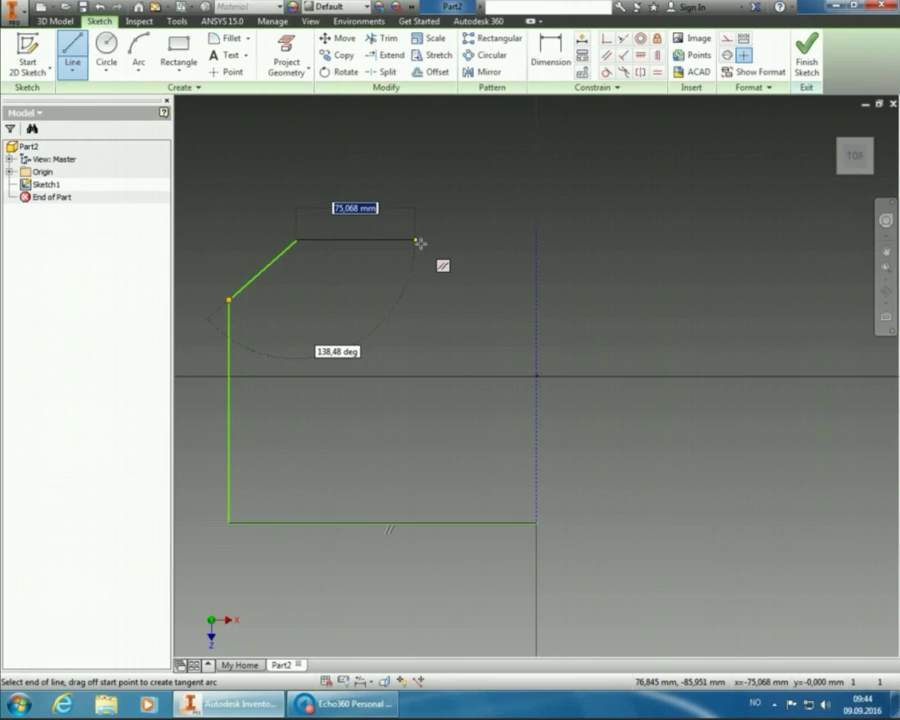
click(419, 243)
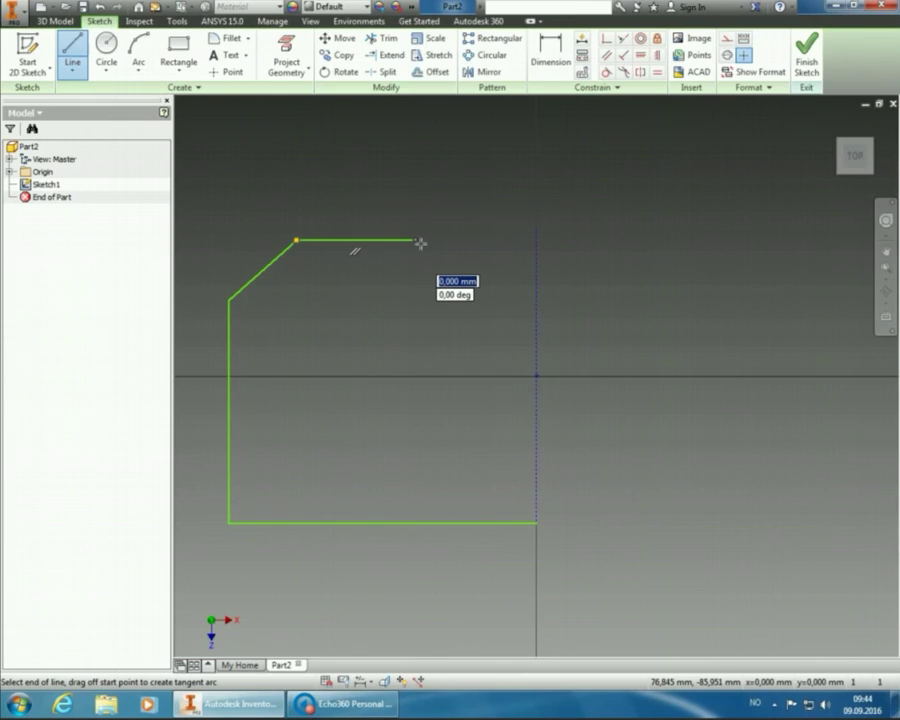
click(416, 313)
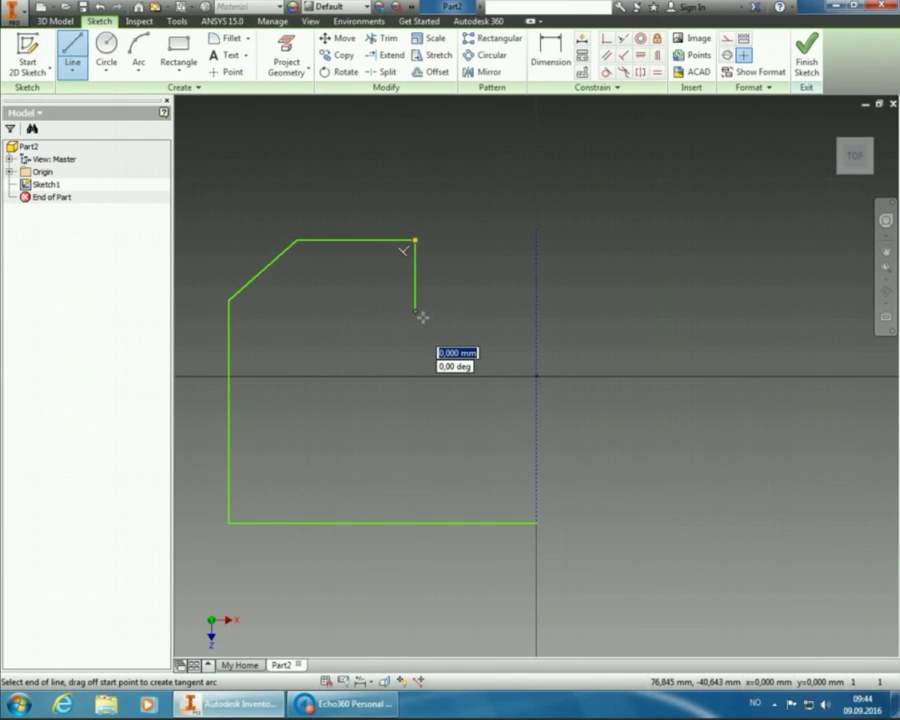
click(537, 313)
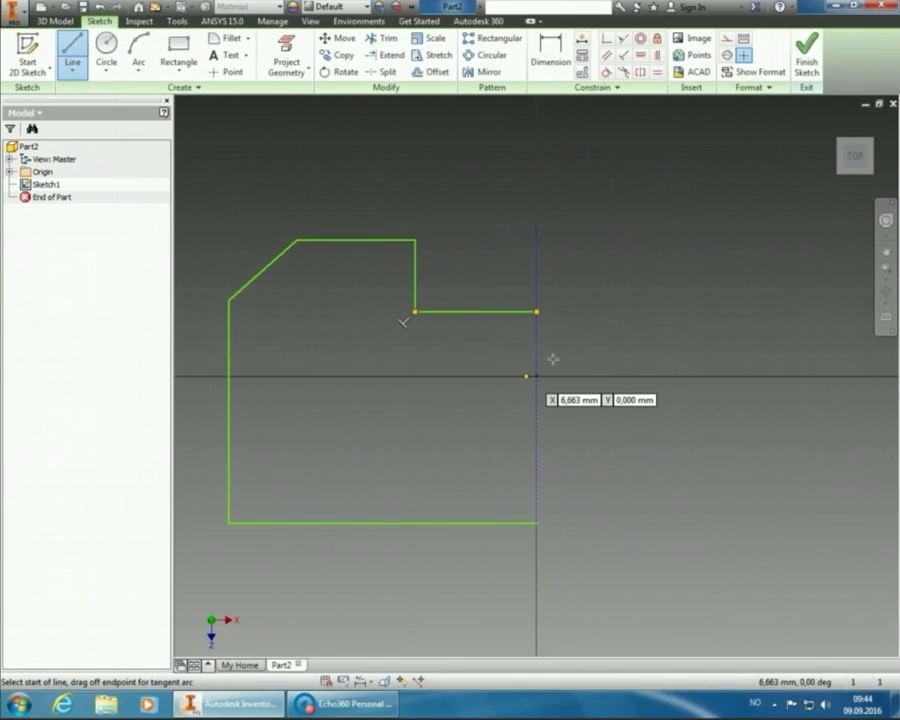
right_click(595, 327)
End the outline and make its top edge coincident with the centre line's top endpoint
click(638, 320)
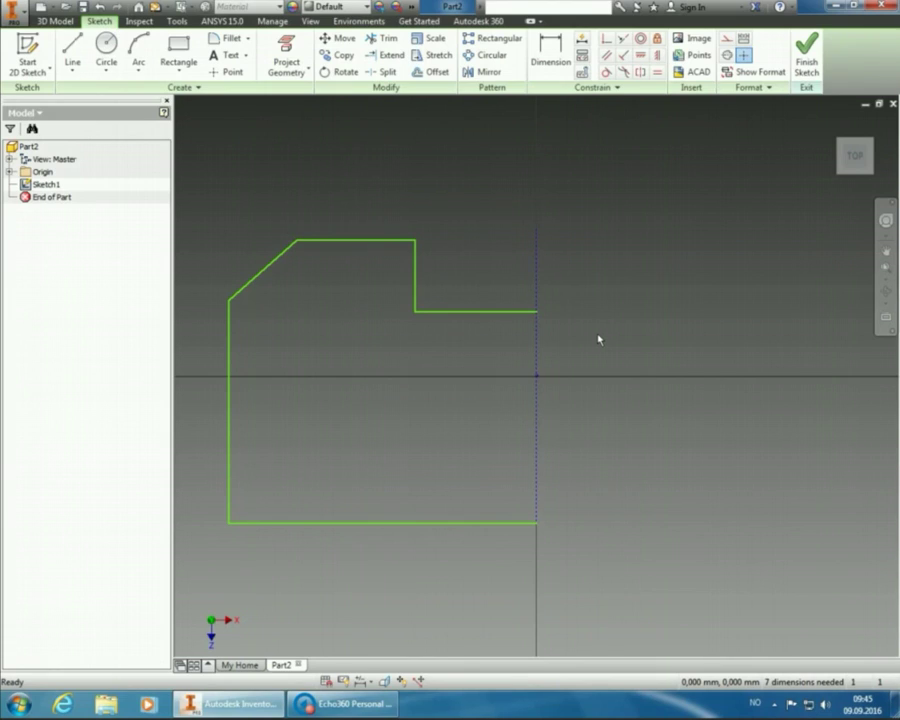
click(607, 39)
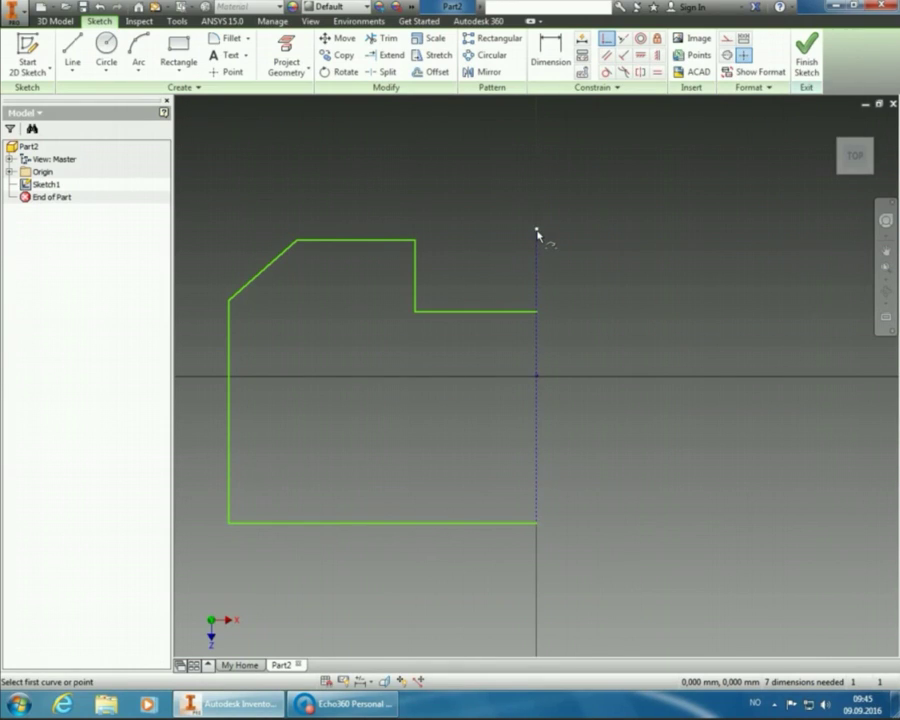
mouse_move(537, 233)
click(533, 232)
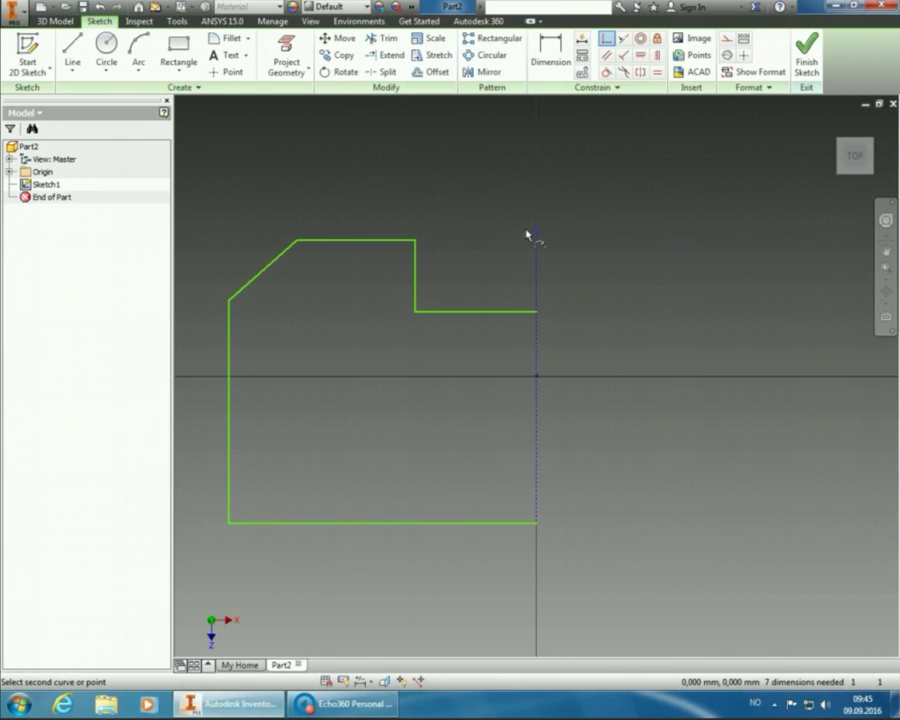
key(Escape)
click(397, 244)
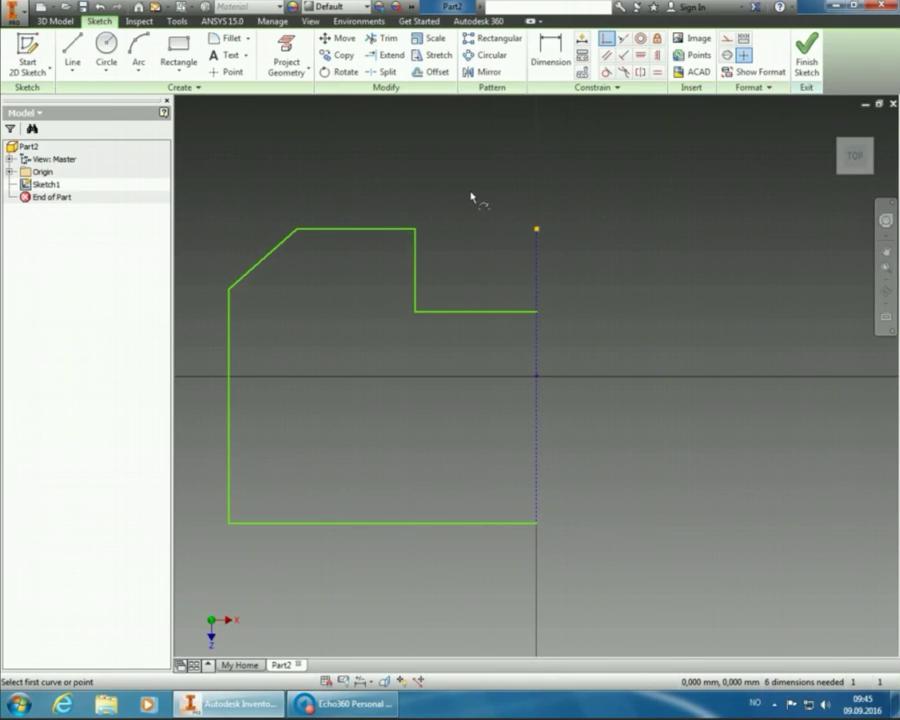
right_click(558, 194)
click(620, 190)
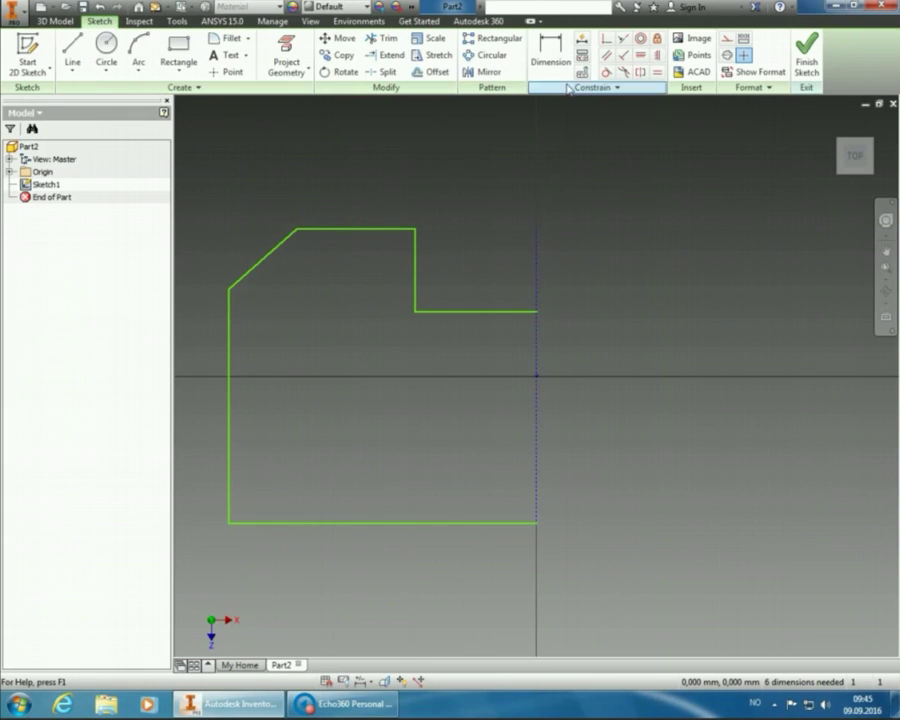
Dimension the half outline's bottom edge as 210/2, giving 105 mm
click(550, 50)
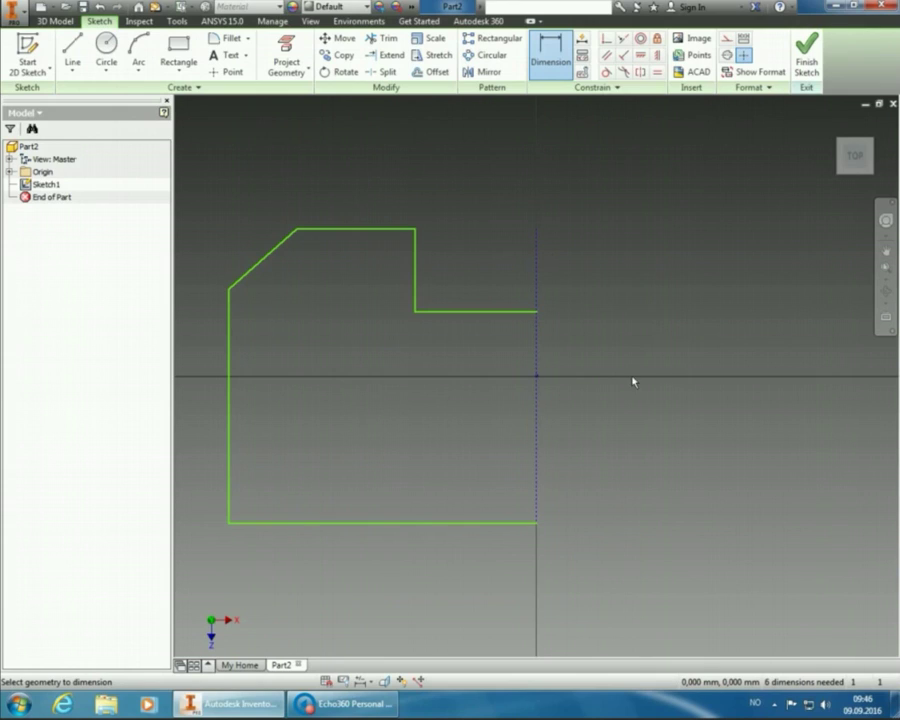
click(438, 530)
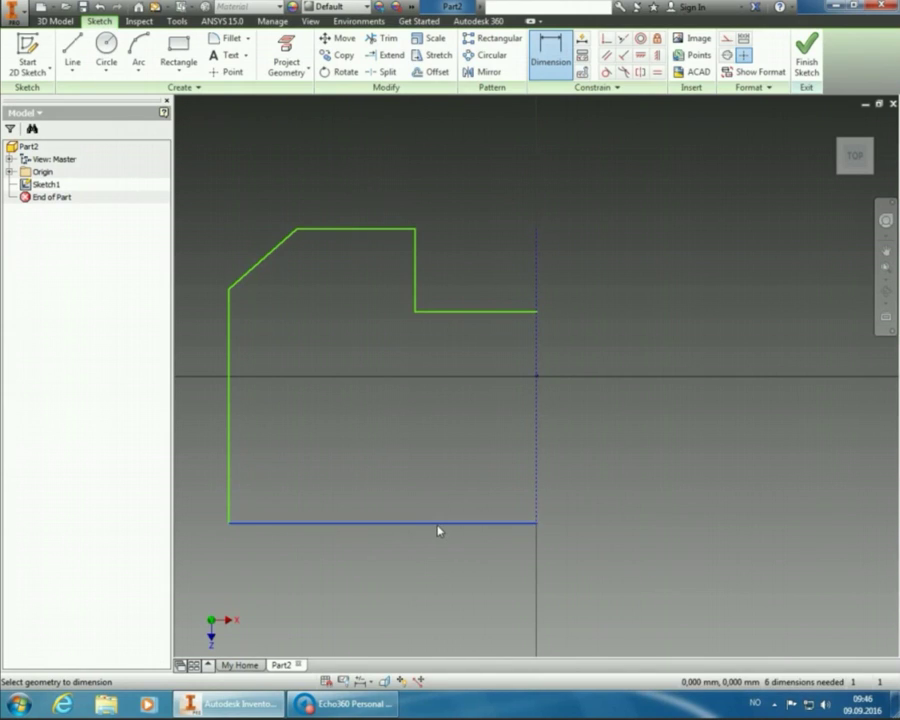
click(428, 570)
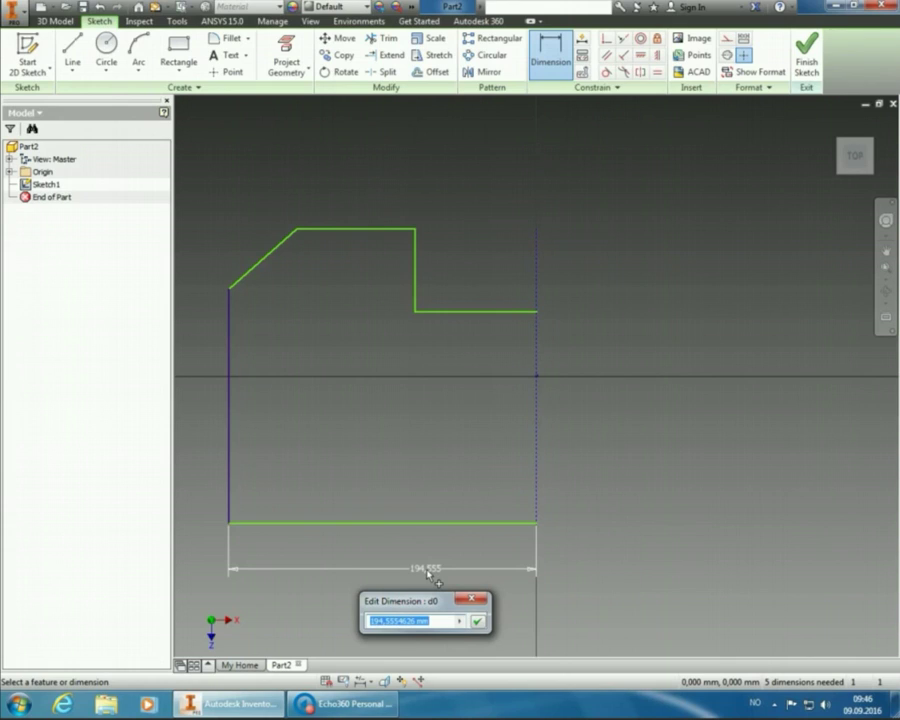
text(210)
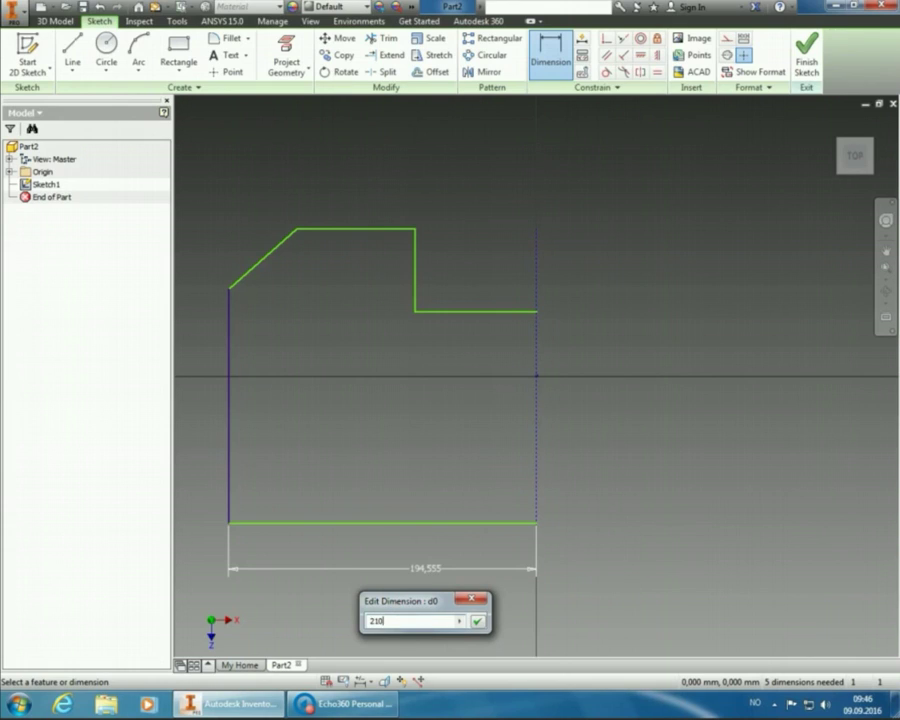
text(/2)
click(477, 621)
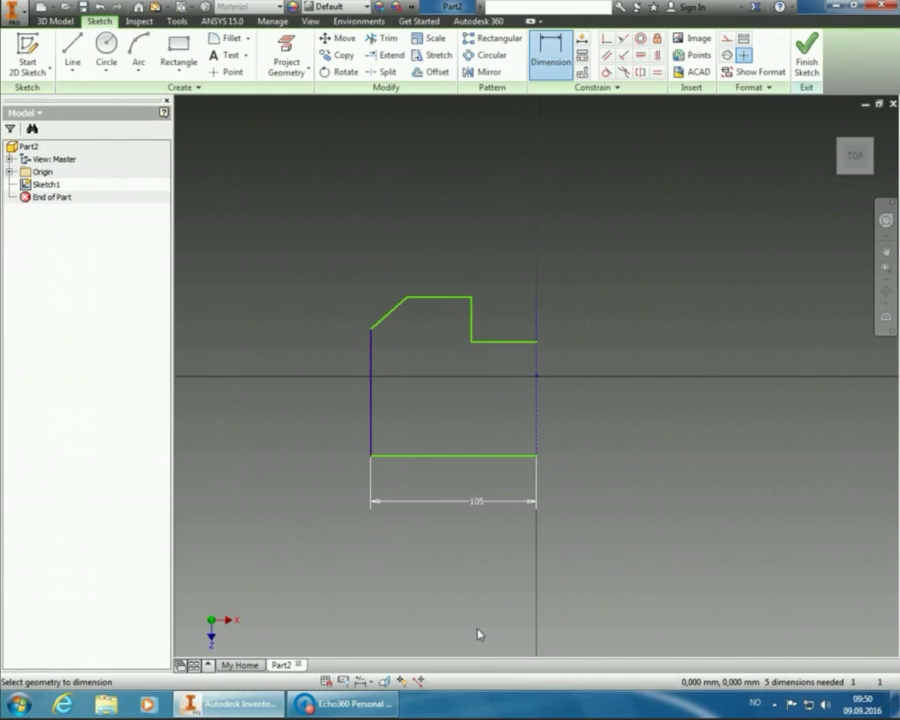
Dimension the left vertical edge of the outline at 110 mm
click(370, 418)
click(332, 400)
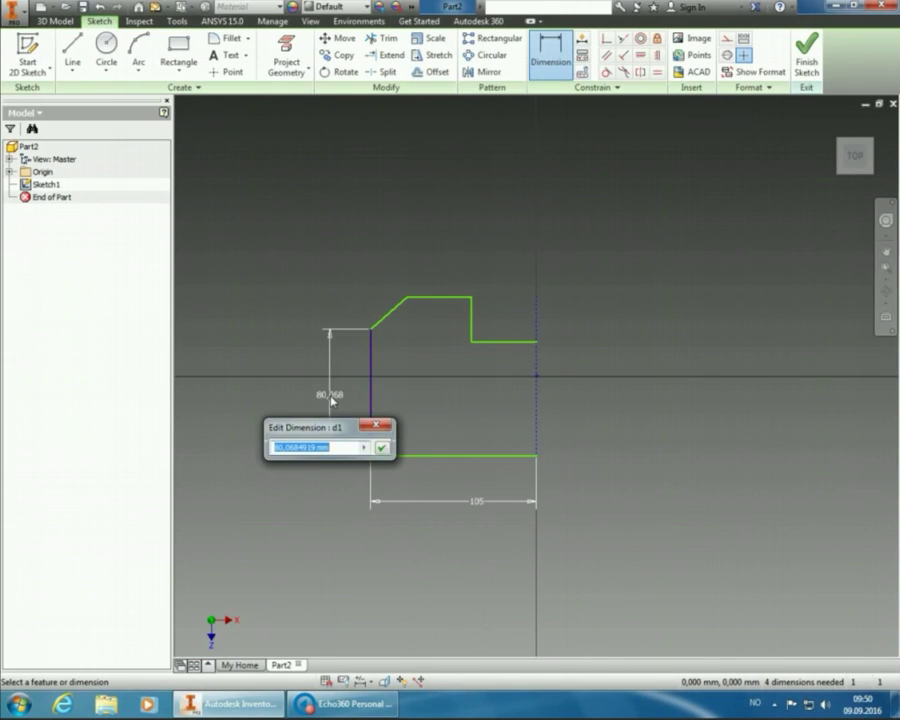
text(110)
key(Return)
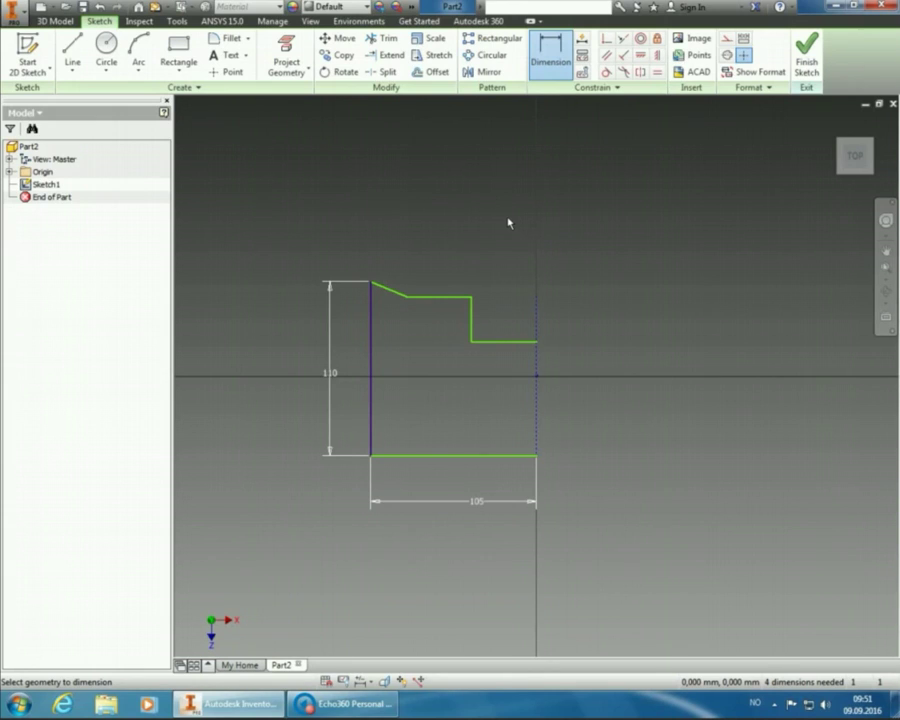
Dimension the bottom-to-top-edge height as 110+20, giving 130 mm
click(468, 457)
click(468, 457)
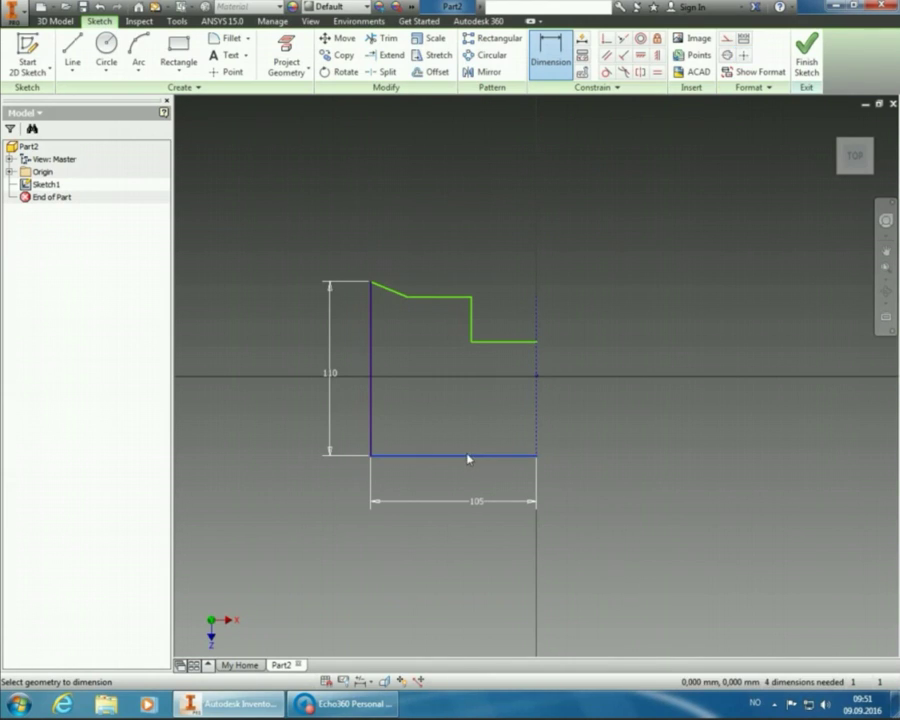
click(448, 304)
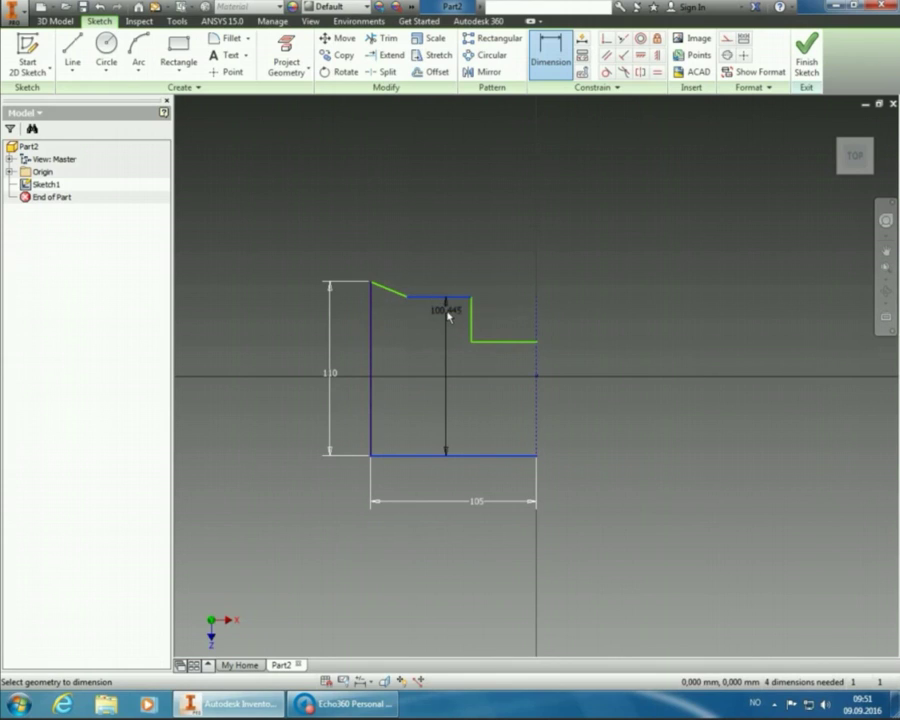
click(444, 364)
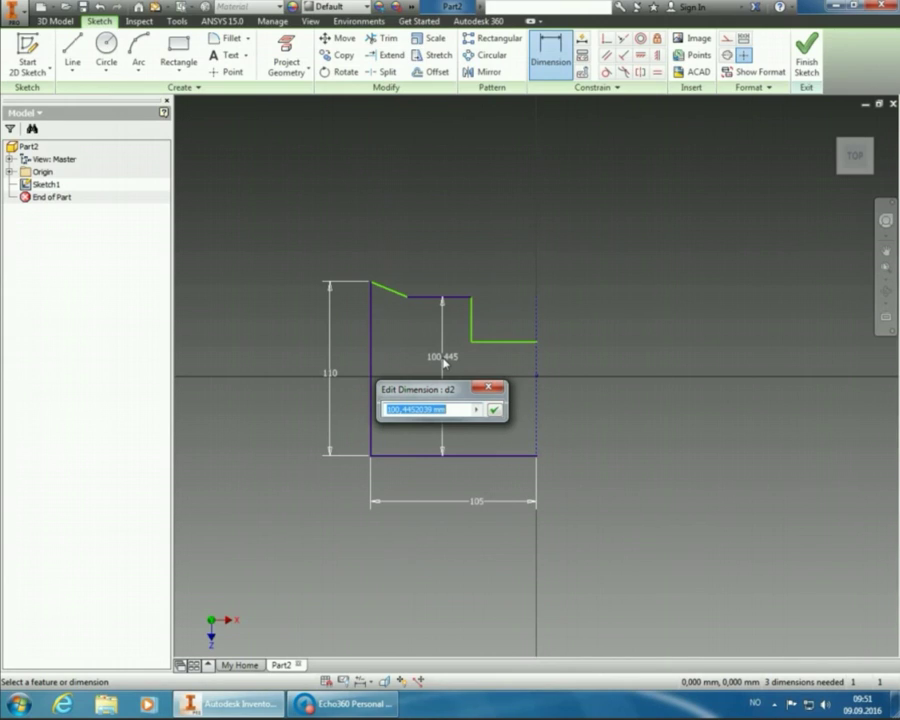
text(110)
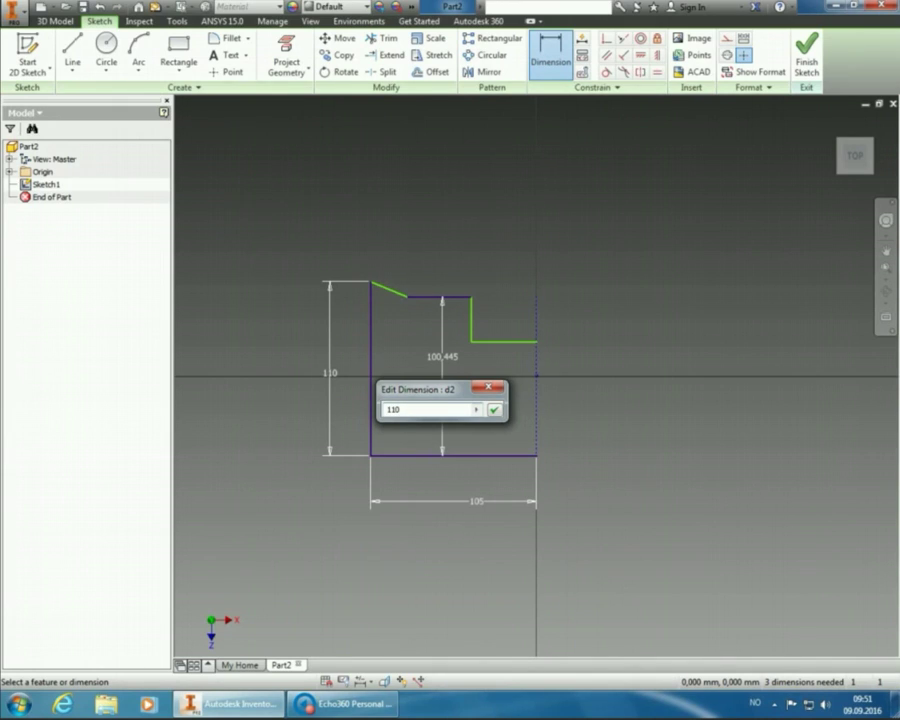
text(+)
text(20)
key(Return)
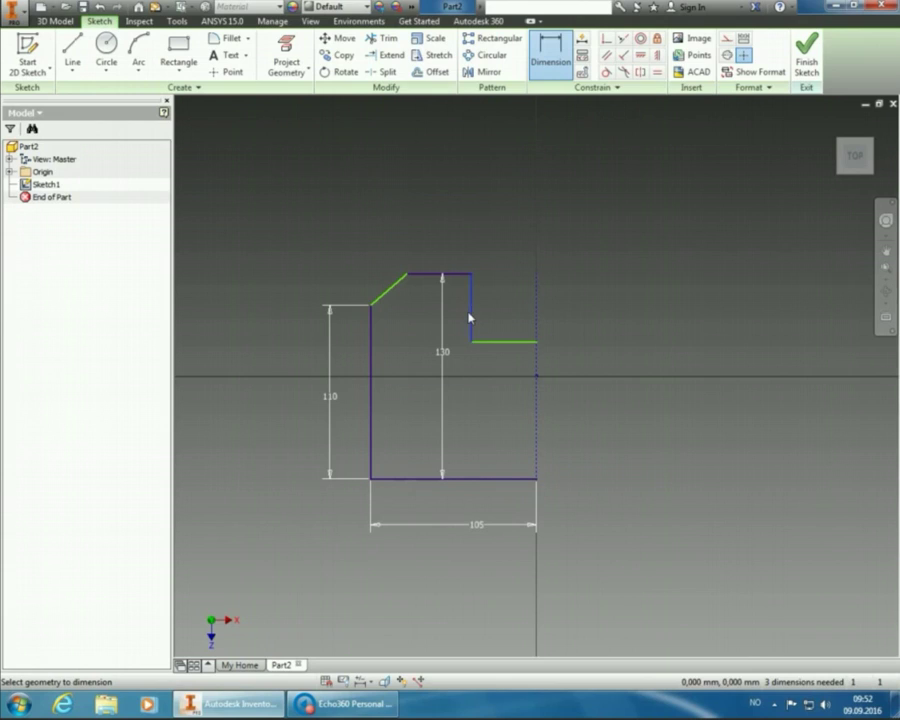
Give the short vertical edge of the top-right notch a 30 mm length
click(470, 317)
click(490, 312)
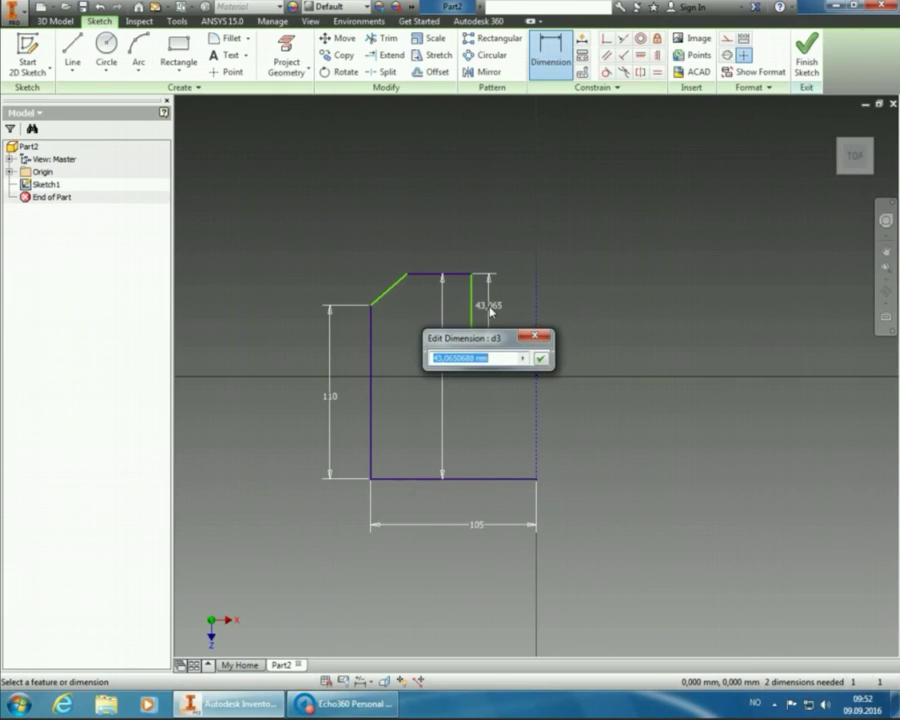
text(30)
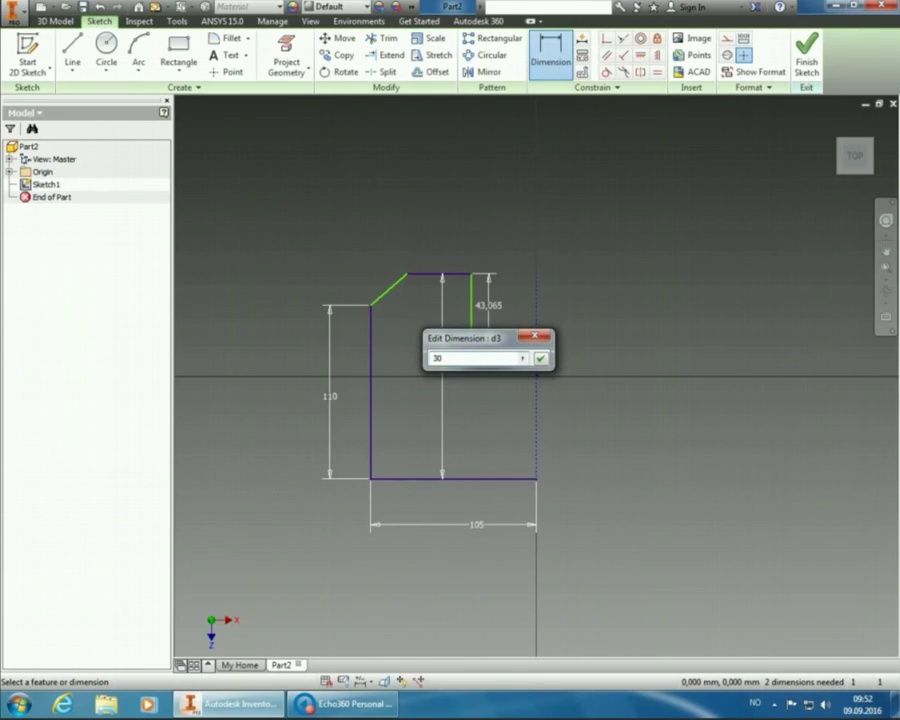
key(Return)
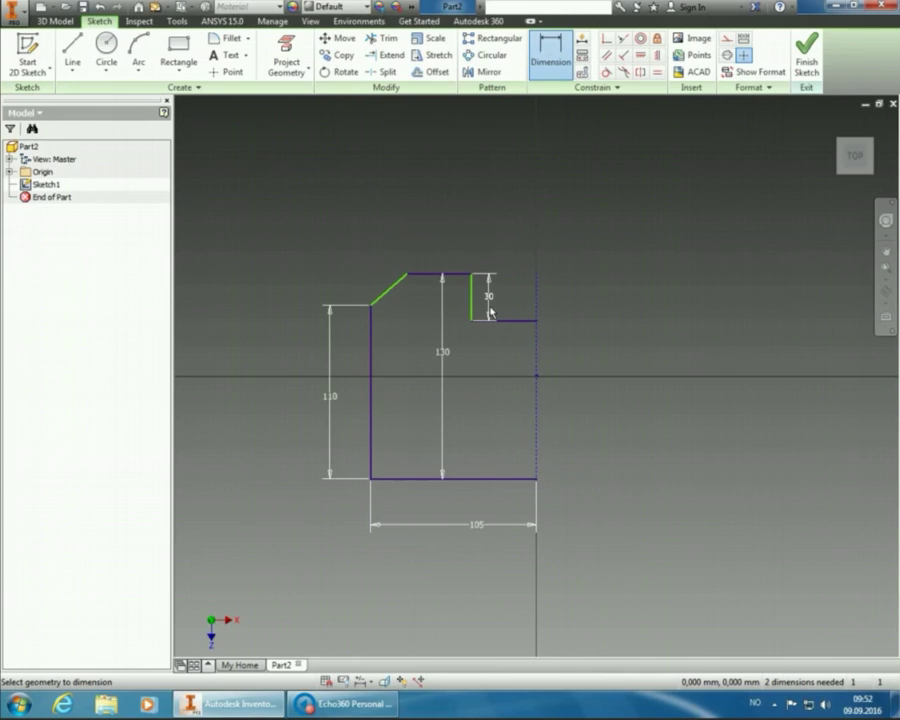
Dimension the notch's short horizontal edge as 30/2, giving 15 mm
click(518, 321)
click(514, 347)
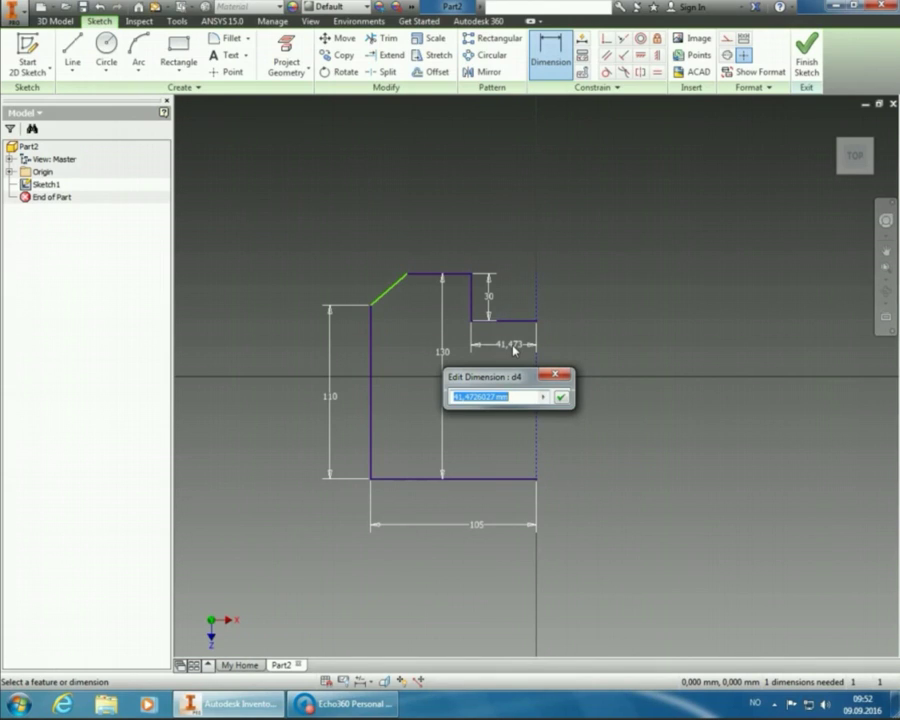
text(30)
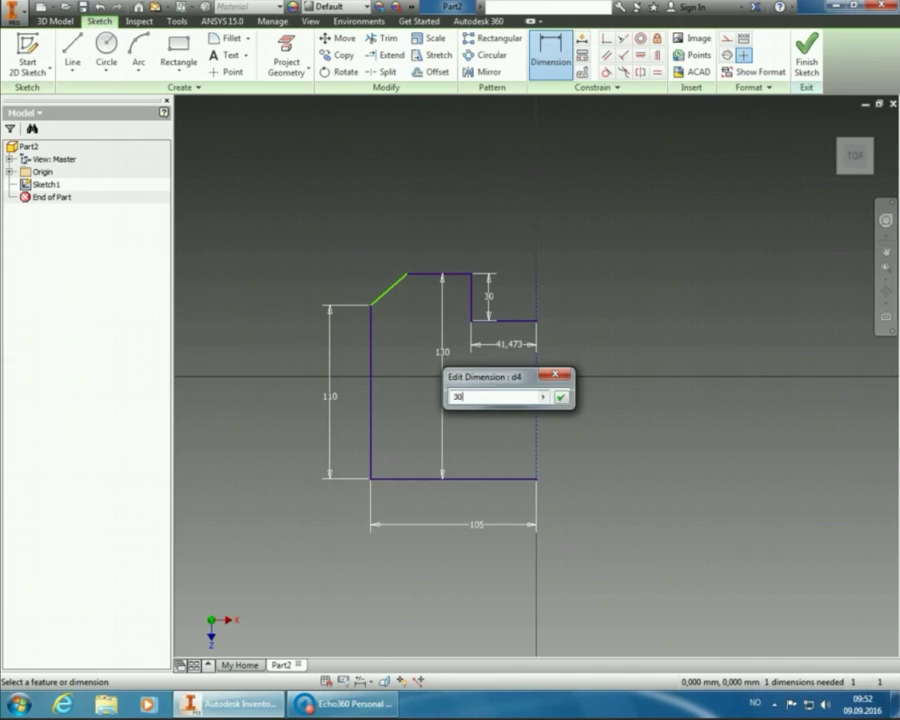
text(/2)
key(Return)
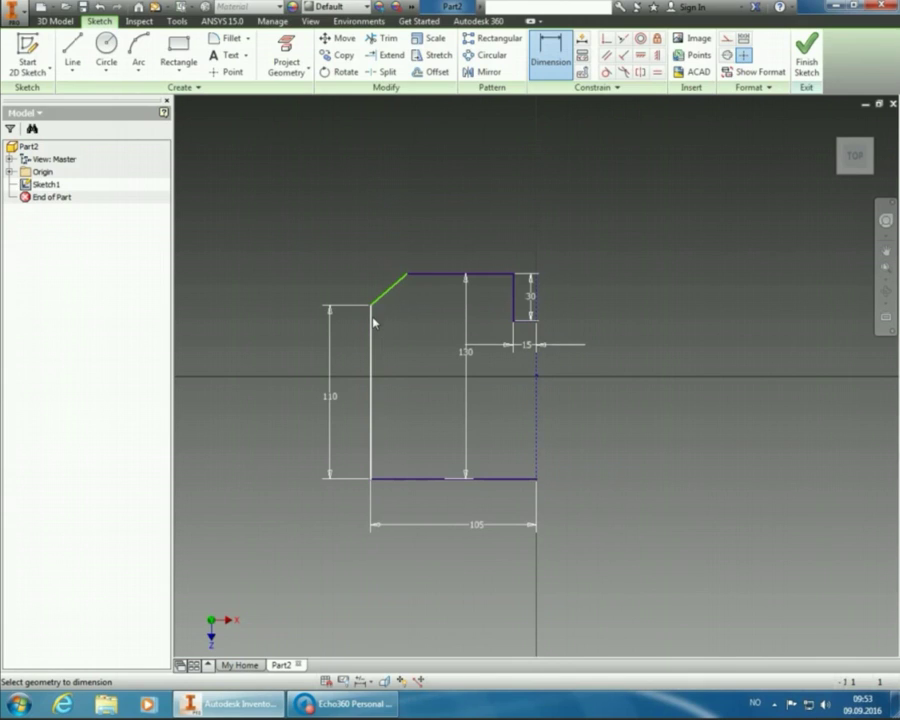
Dimension the chamfer line's horizontal width at 50 mm, fully constraining the half outline
click(372, 321)
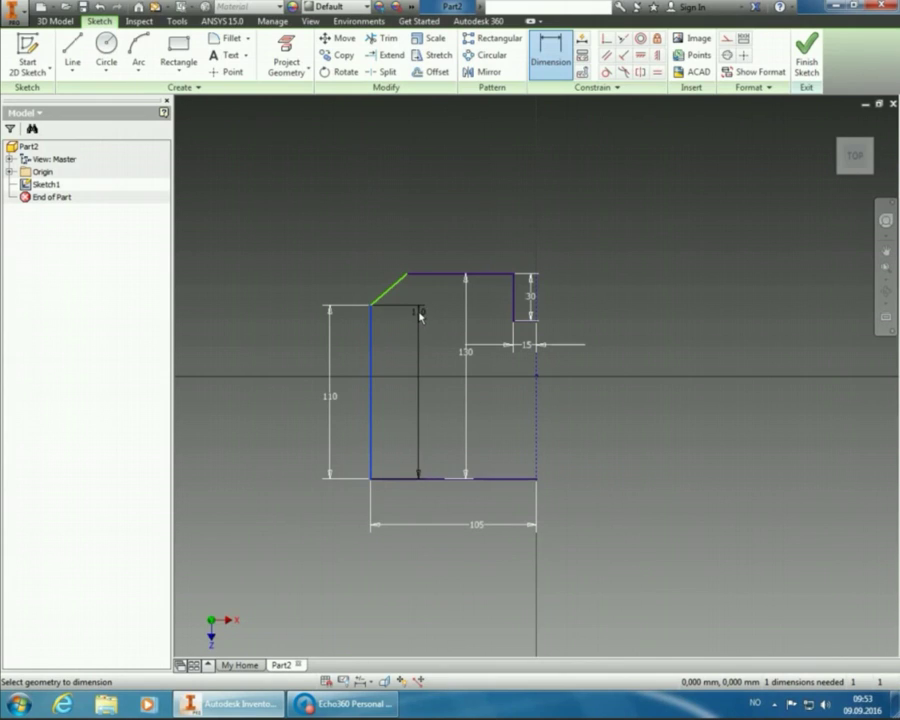
key(Escape)
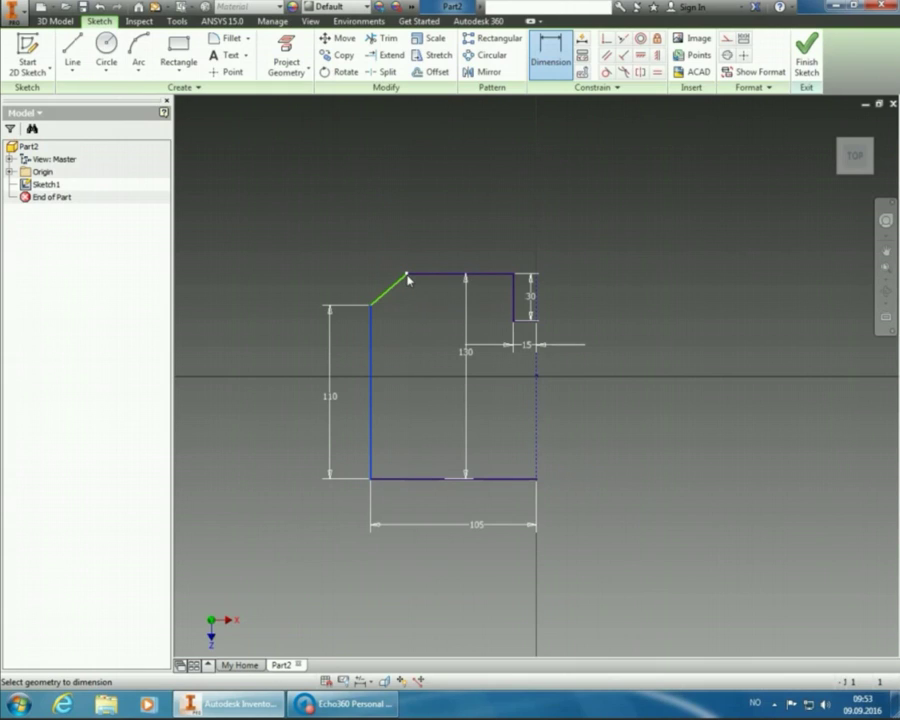
click(402, 278)
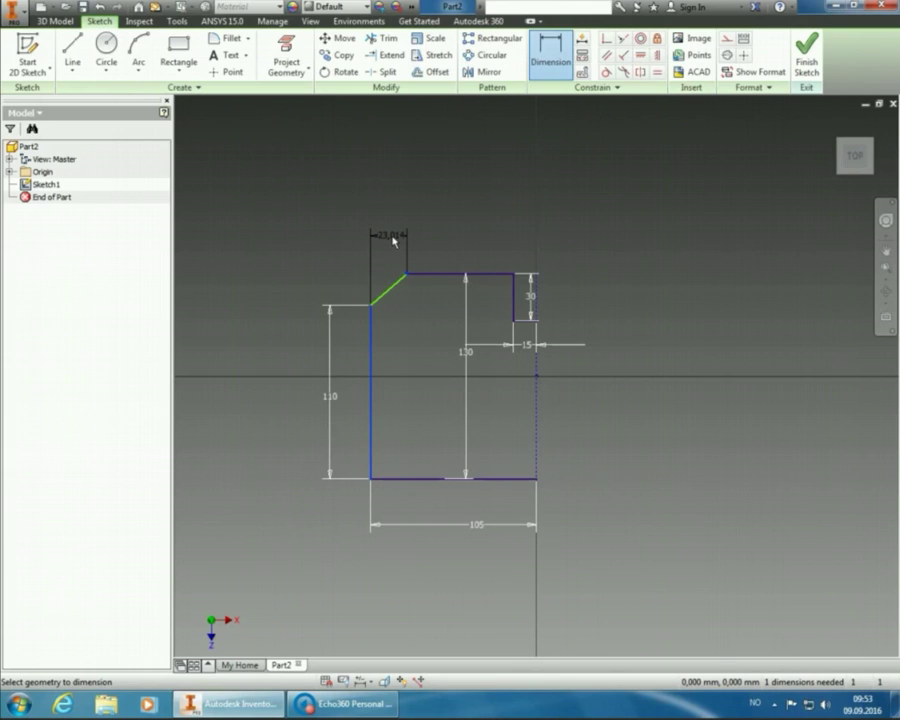
click(393, 240)
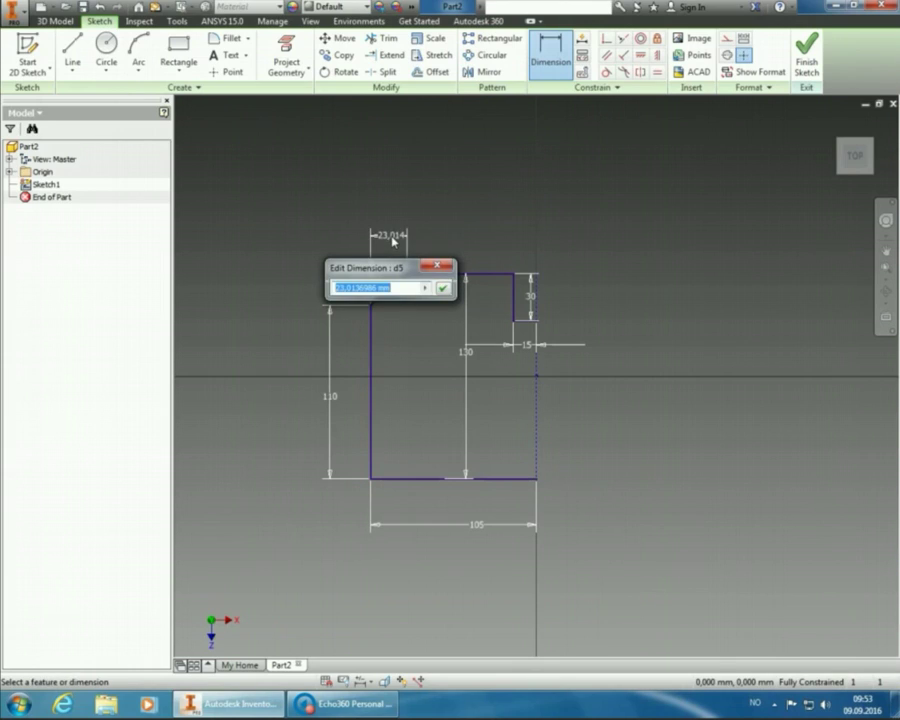
text(50)
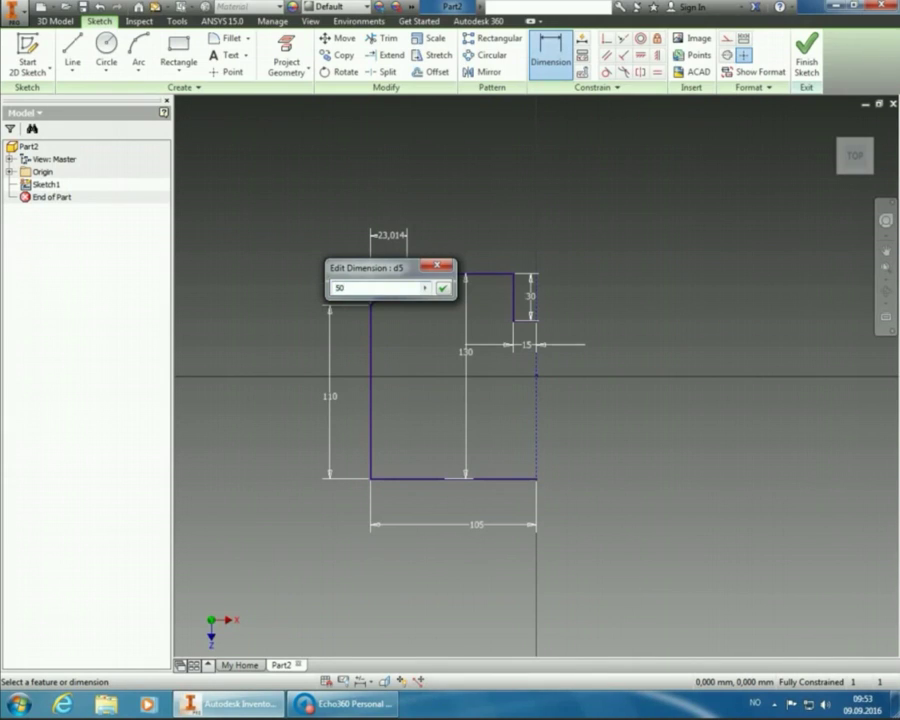
key(Return)
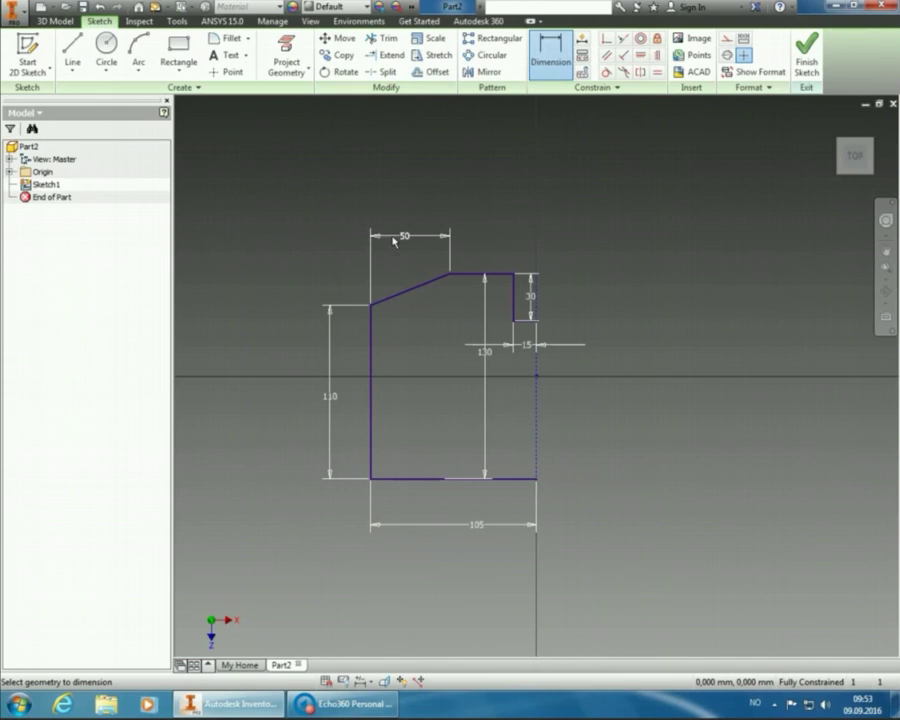
End dimensioning and bring up the Mirror dialog from the Pattern panel
right_click(546, 196)
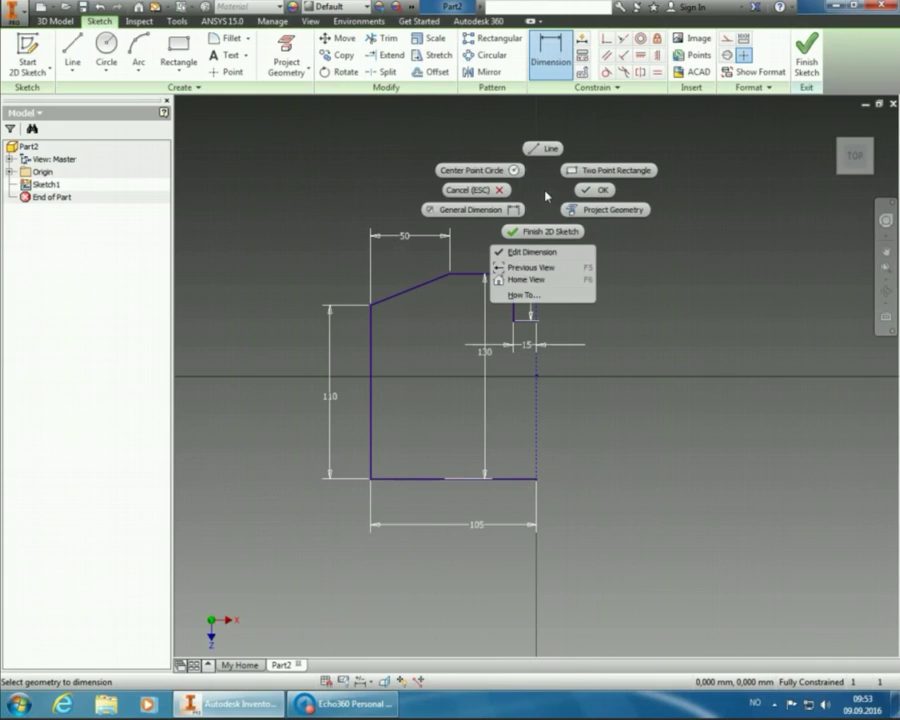
click(578, 195)
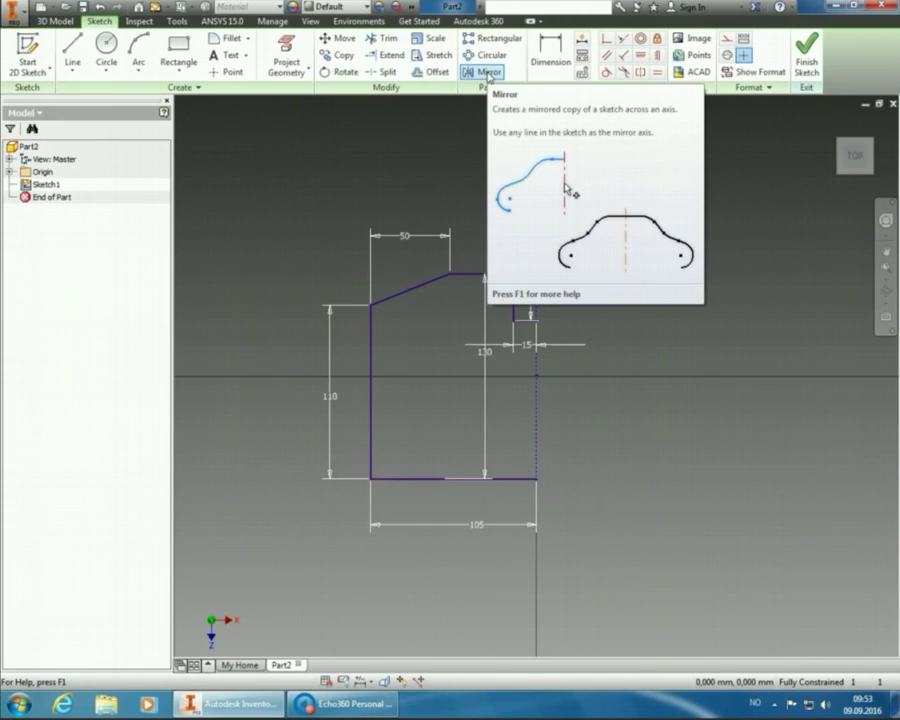
click(489, 73)
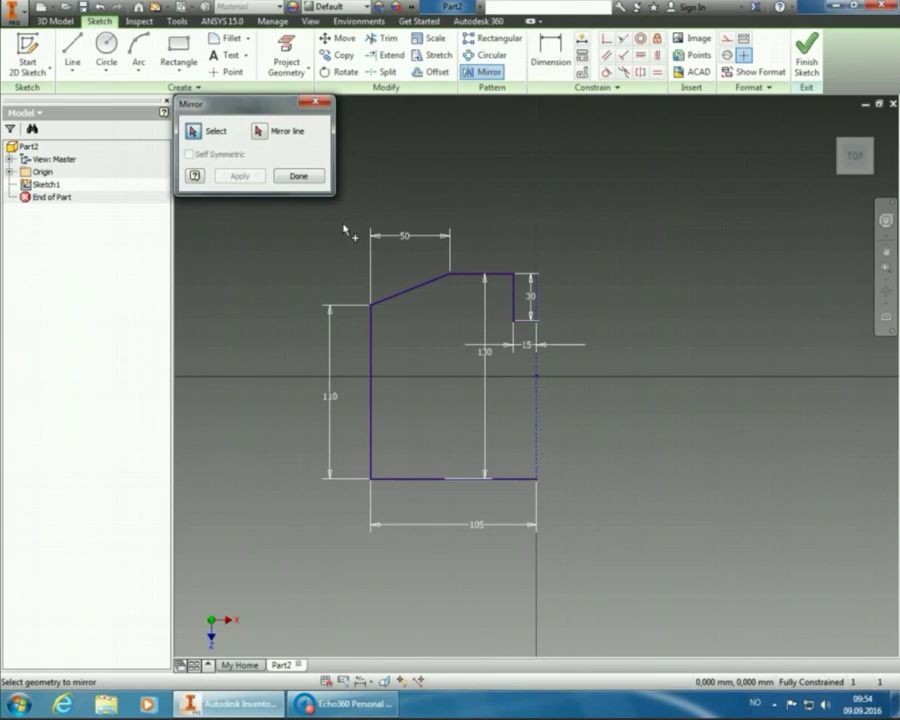
Mirror the window-selected half-profile across the vertical dashed centre line
mouse_move(342, 222)
mouse_down()
mouse_move(398, 321)
mouse_move(438, 476)
mouse_move(484, 486)
mouse_move(535, 529)
mouse_move(582, 526)
mouse_up()
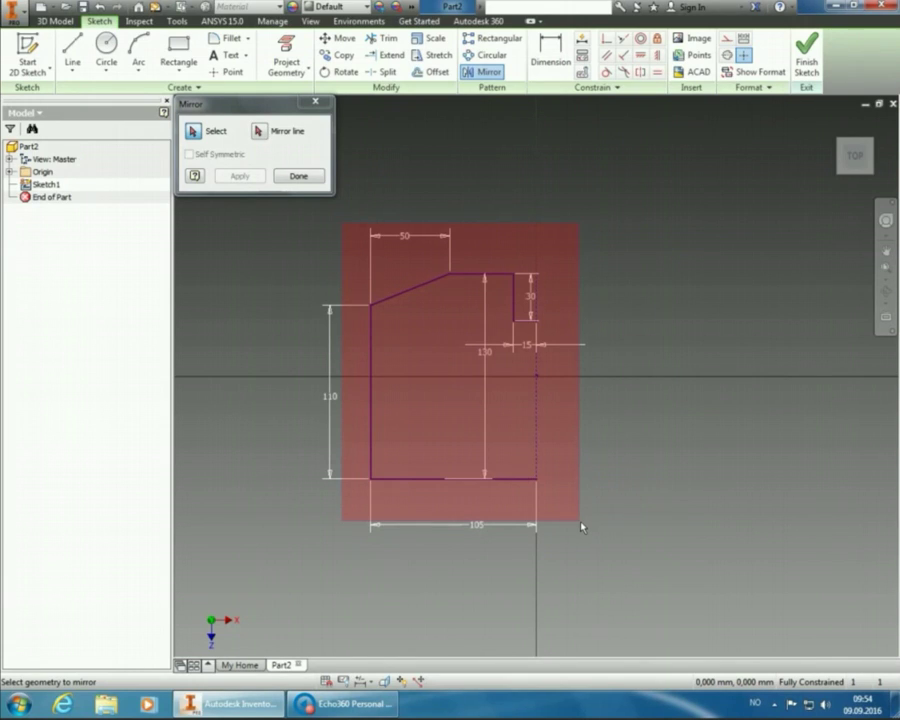
drag(582, 527, 531, 518)
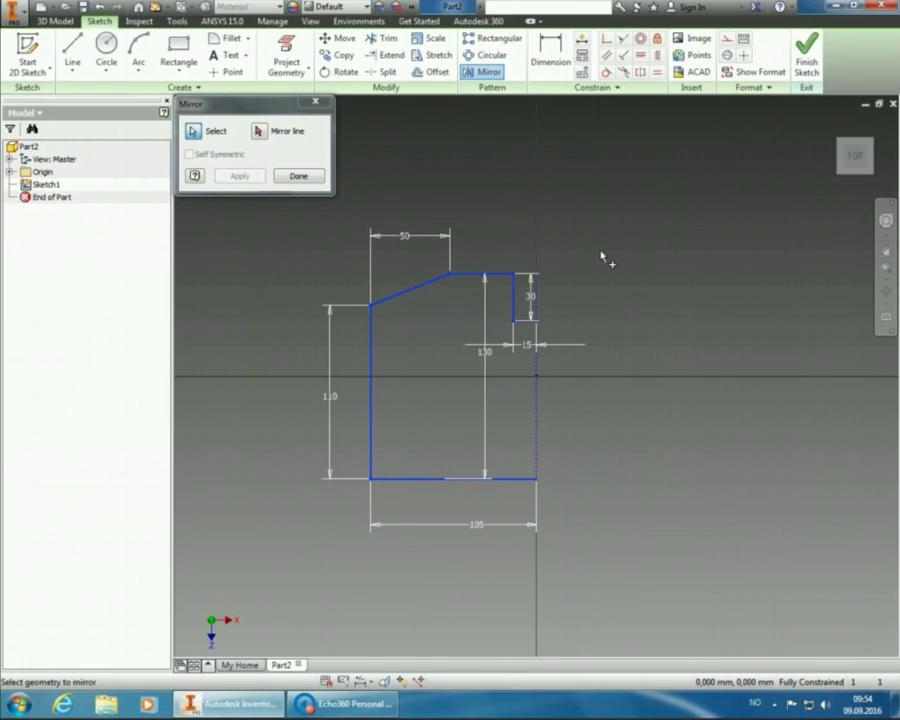
click(260, 132)
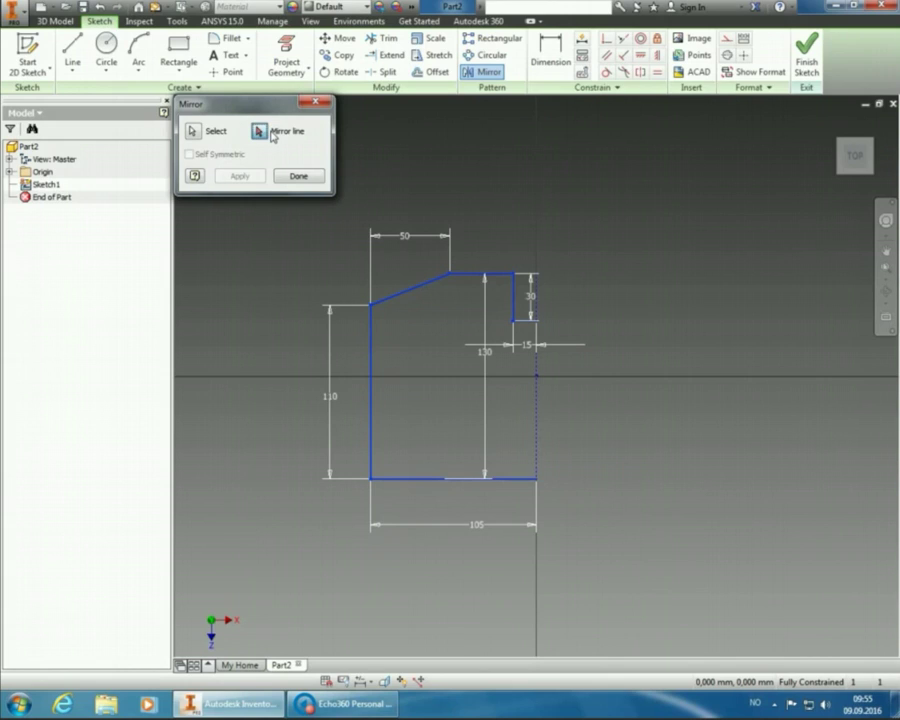
click(537, 405)
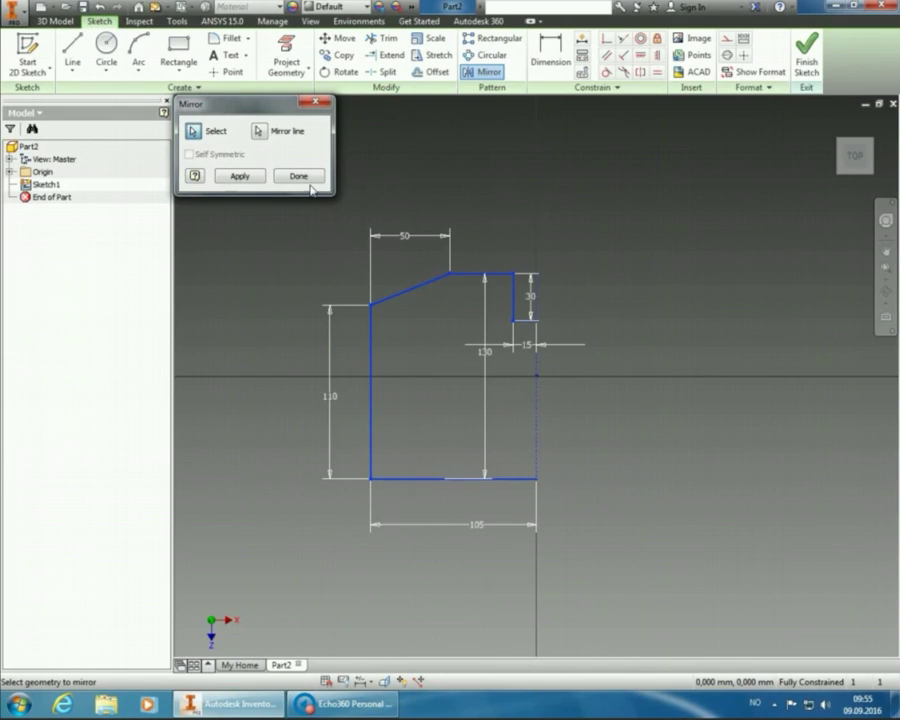
click(240, 176)
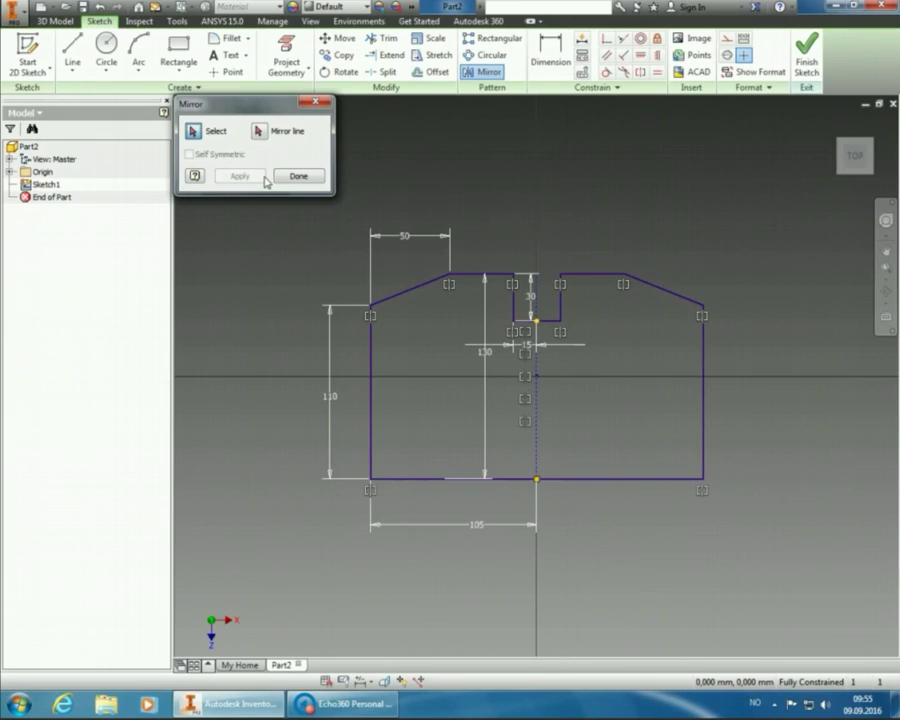
Close the Mirror dialog with Done
click(298, 176)
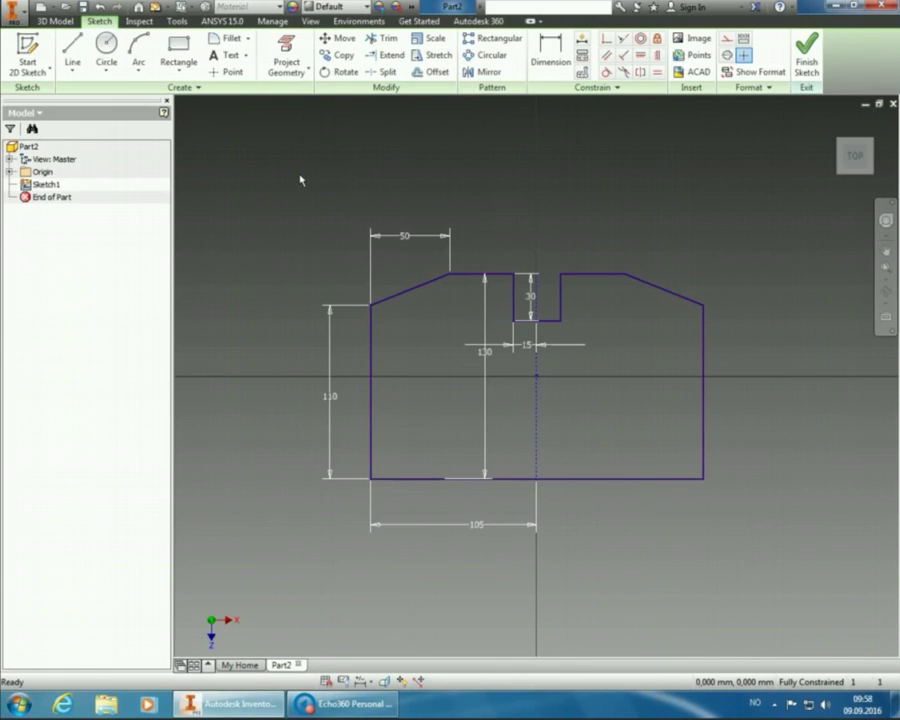
Finish Sketch1, fit the whole profile in view, and bring up Save As
click(812, 45)
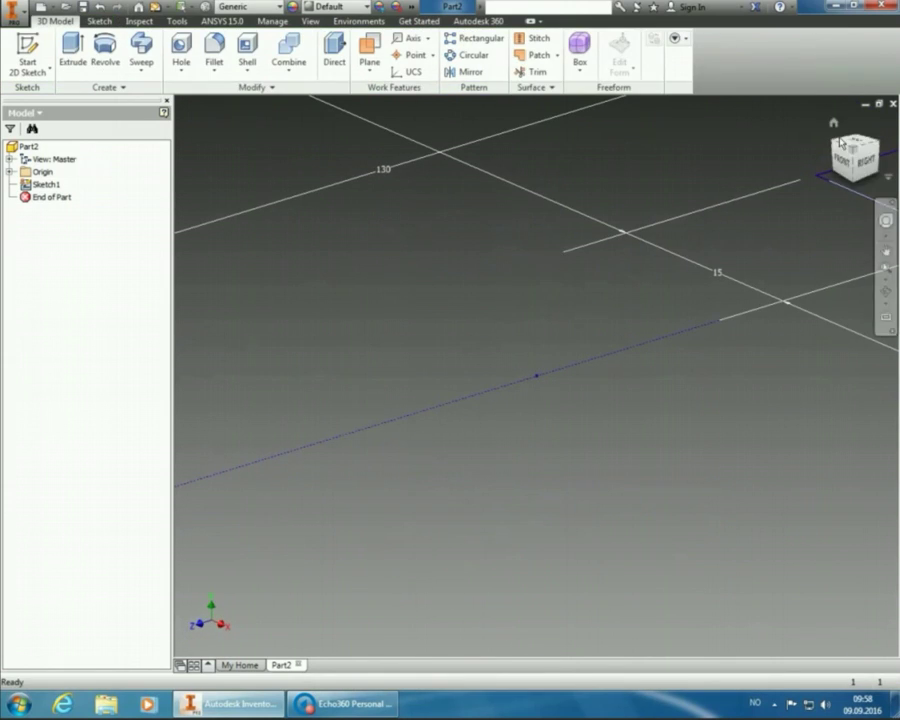
scroll(886, 265, down, 3)
click(887, 268)
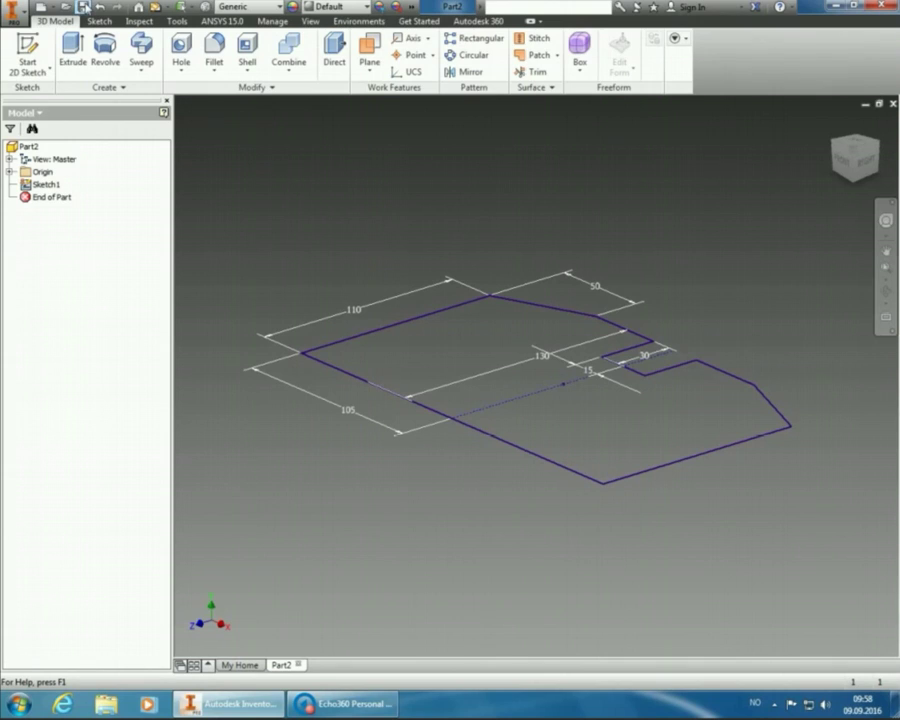
click(84, 8)
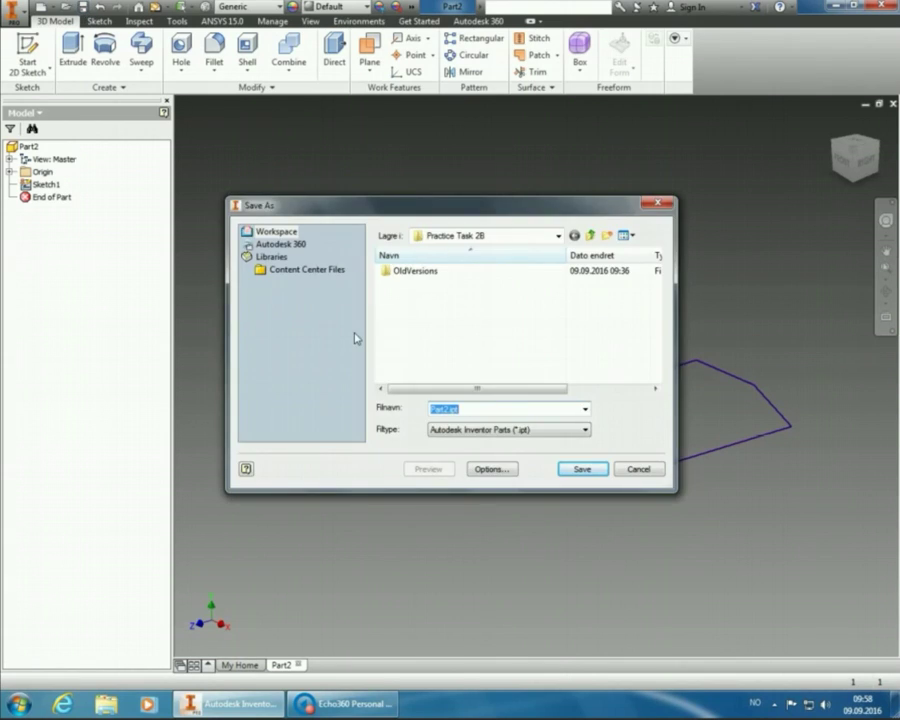
Save the part as 'Plate with holes' in the Practice Task 2B folder, replacing the Part2 name
key(Tab)
key(BackSpace)
key(BackSpace)
key(BackSpace)
key(BackSpace)
key(BackSpace)
text(Plate with holes)
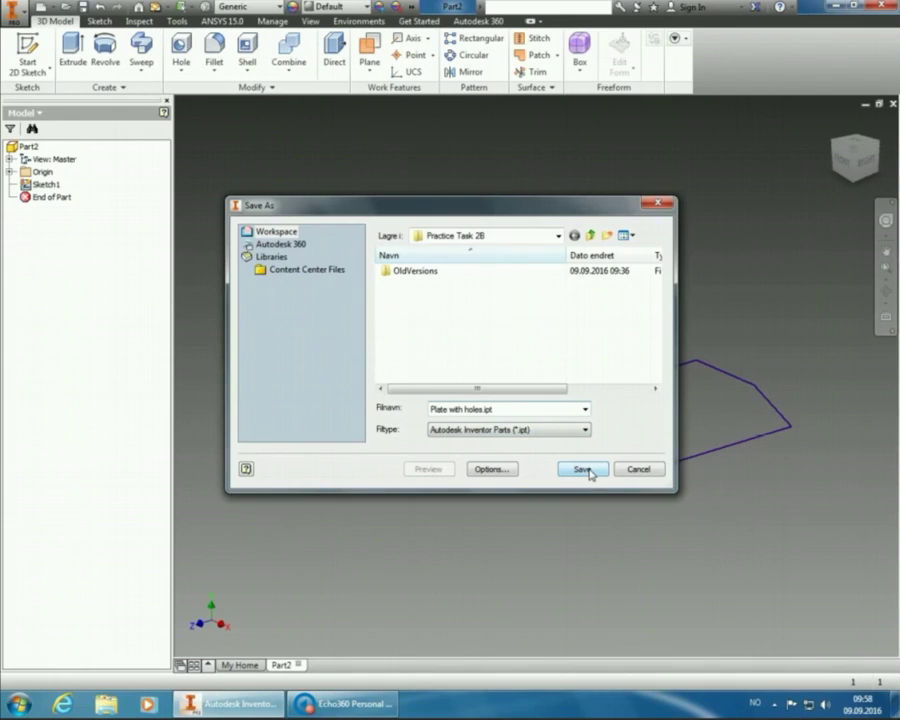
click(582, 470)
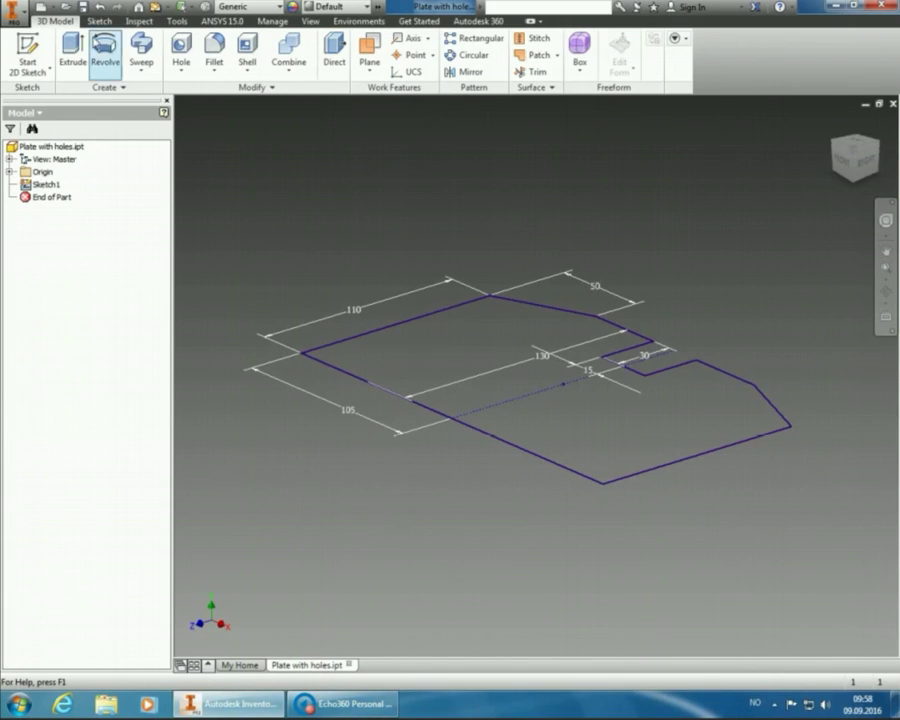
Extrude the sketch profile 5 mm to create Extrusion1, a solid plate
click(80, 48)
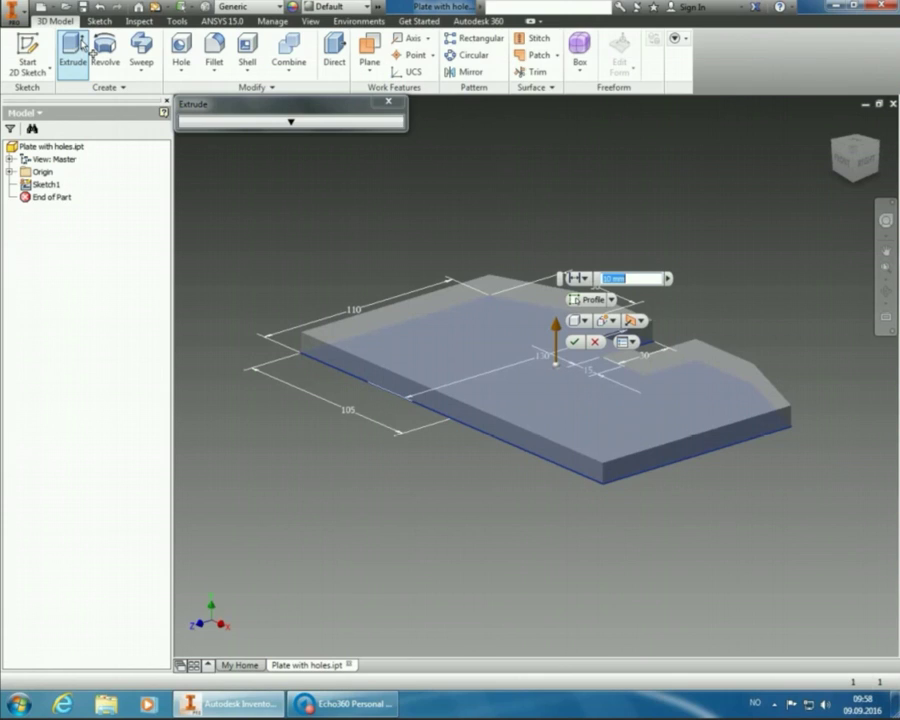
text(5)
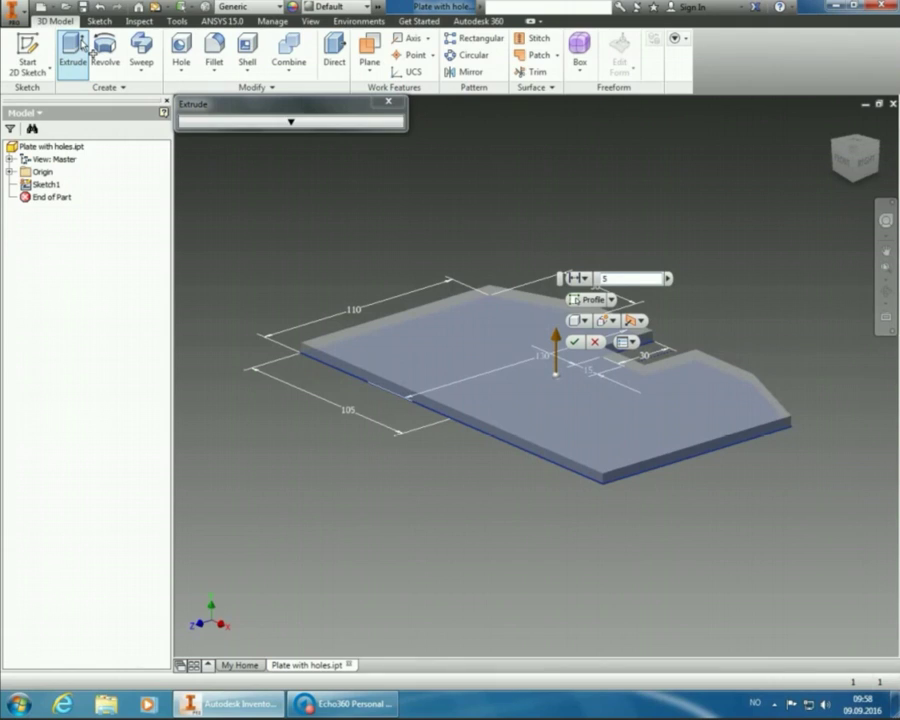
key(Return)
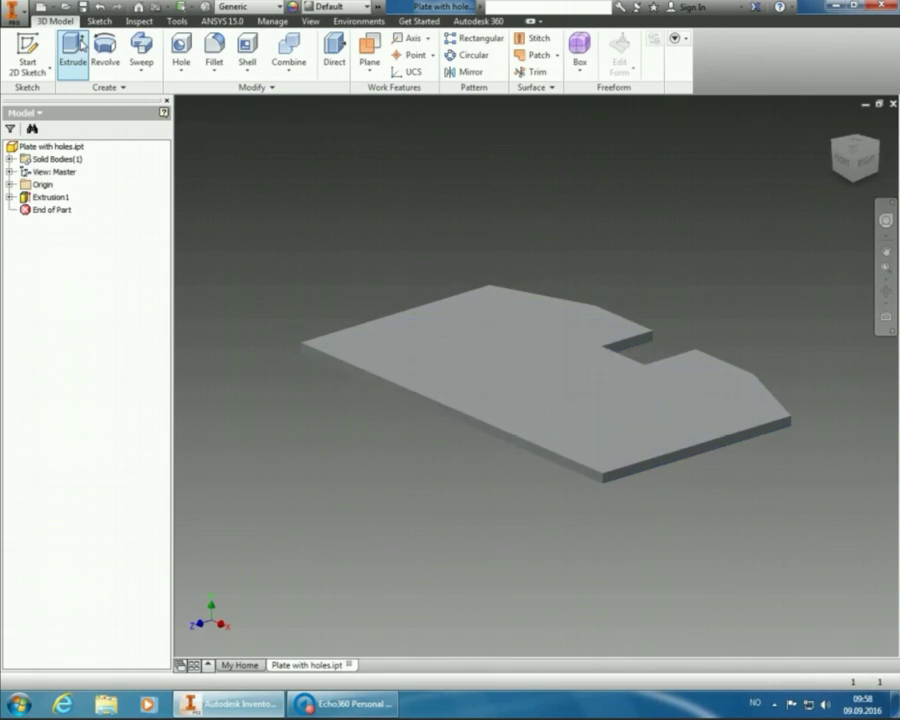